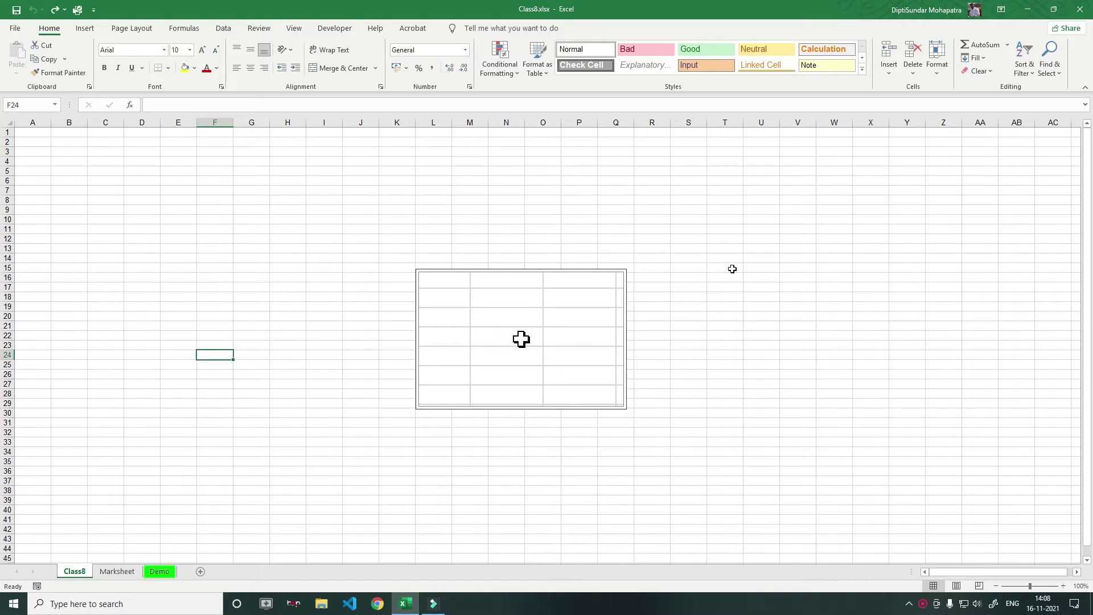
Enter the value 1 in cell J13 on the Class8 sheet
{"action": "left_click_drag", "start_coordinate": [521, 339], "coordinate": [628, 261]}
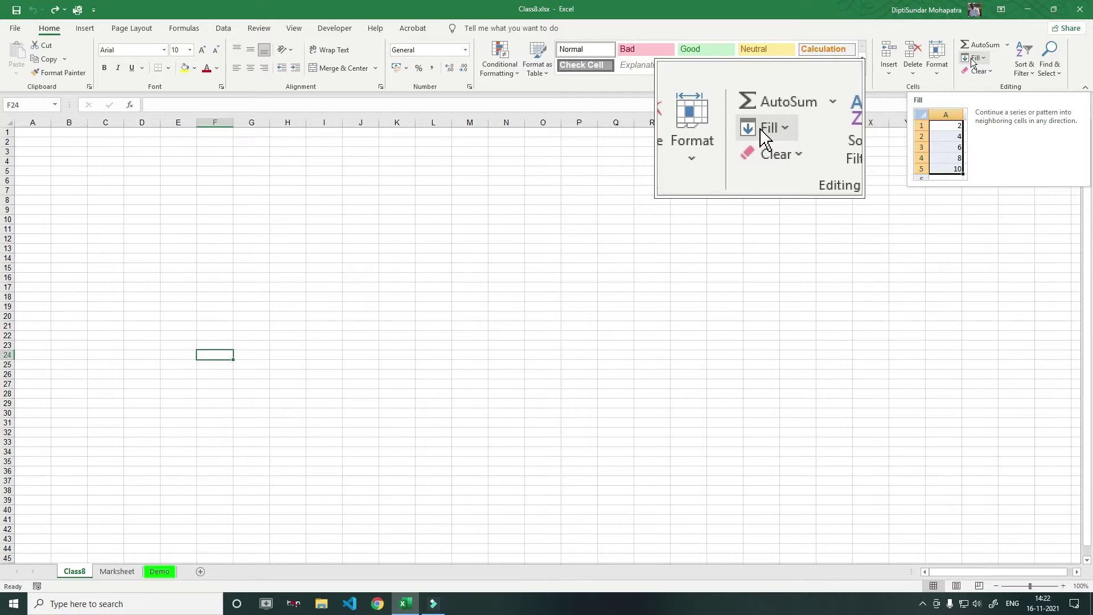
{"action": "scroll", "coordinate": [975, 381], "scroll_direction": "up", "scroll_amount": 4}
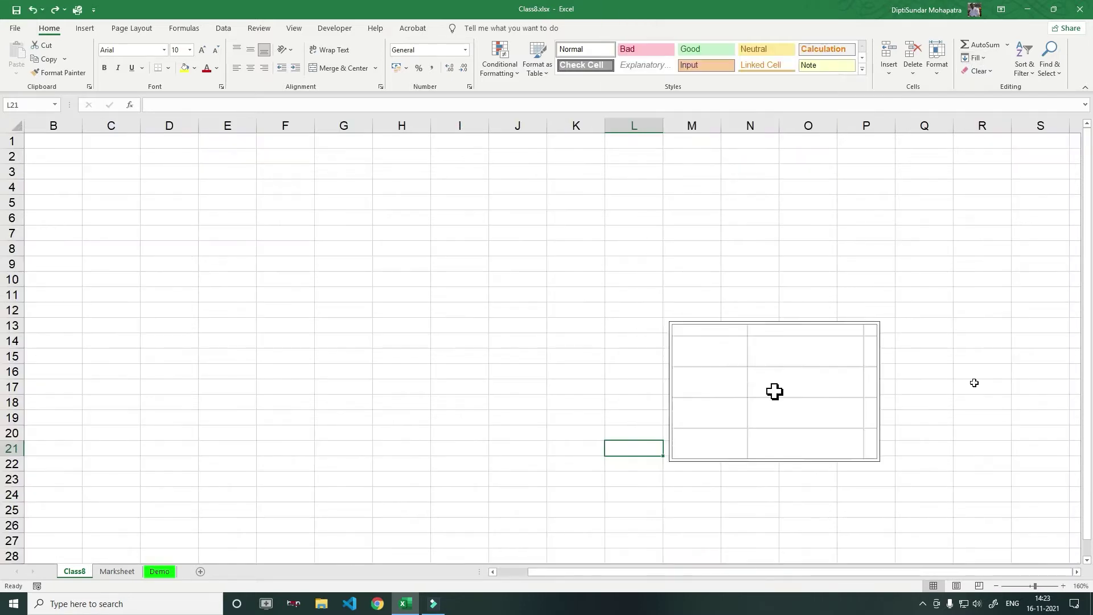
{"action": "left_click", "coordinate": [524, 328]}
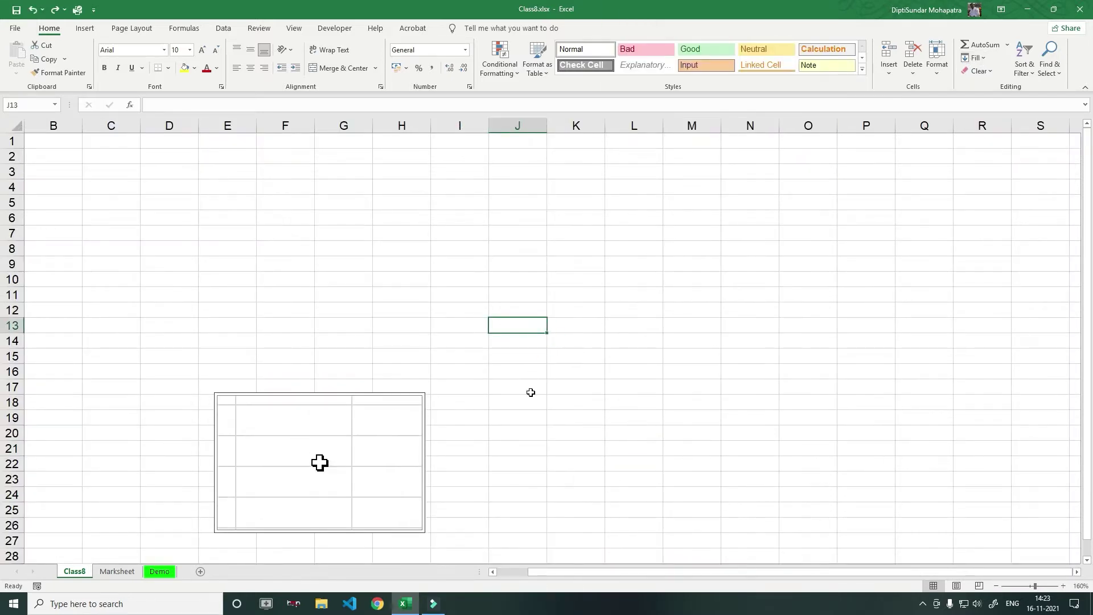
{"action": "type", "text": "4"}
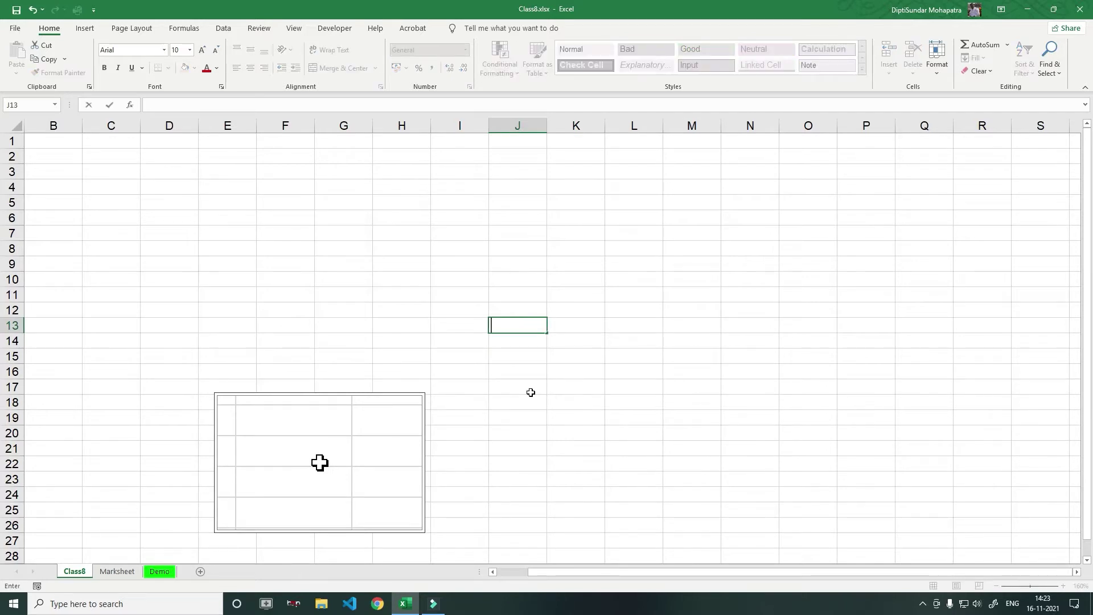
{"action": "type", "text": "1"}
{"action": "key", "text": "Return"}
{"action": "left_click", "coordinate": [526, 324]}
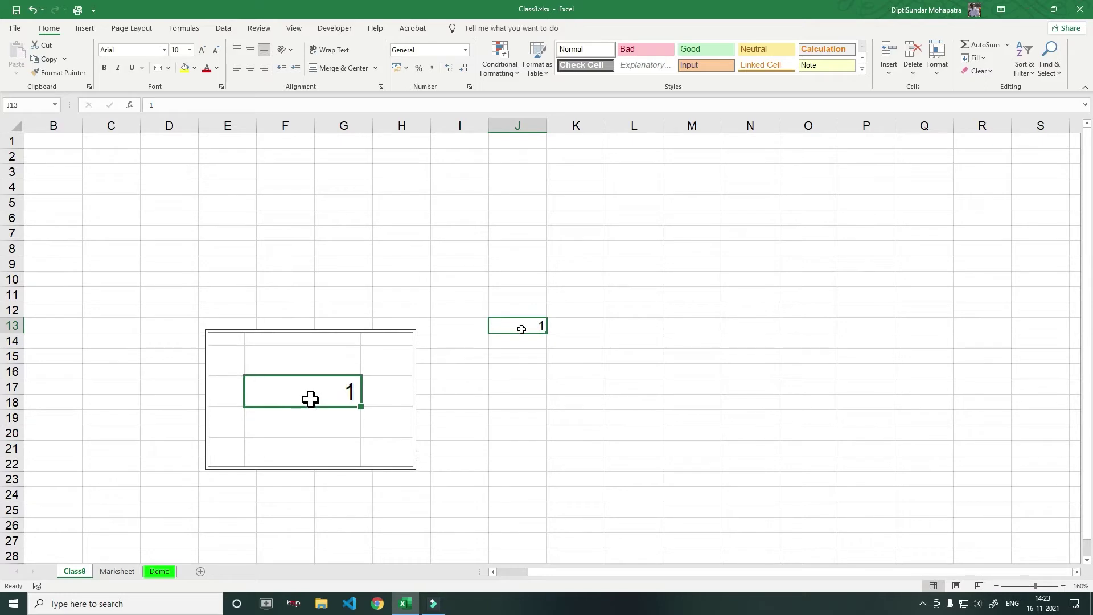
Fill J13's 1 right across J13:O13 with Home > Fill > Right
{"action": "left_click", "coordinate": [788, 325]}
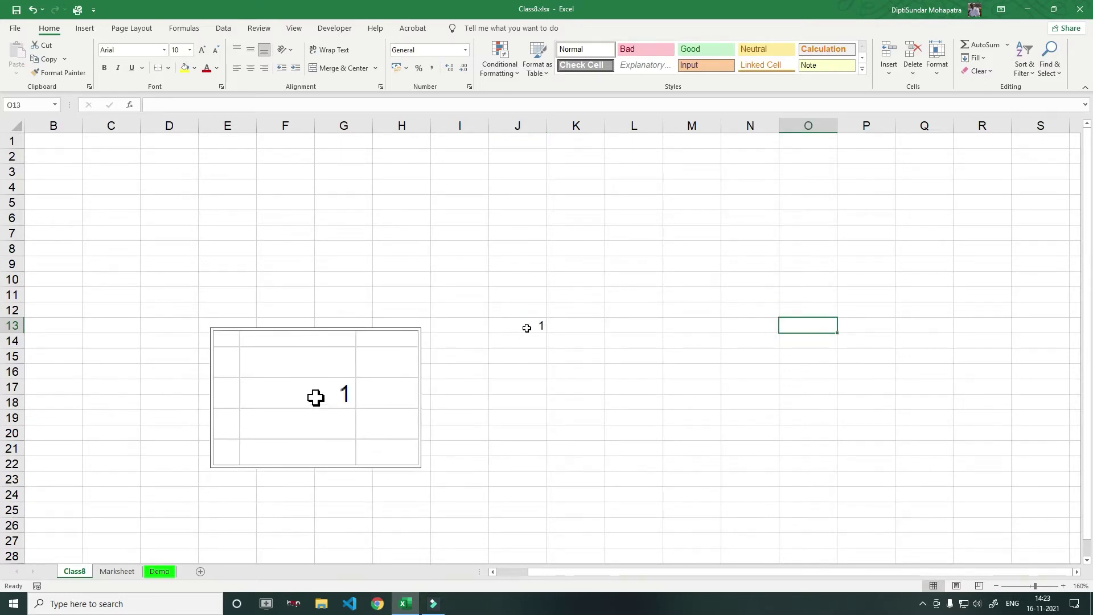
{"action": "left_click_drag", "start_coordinate": [527, 328], "coordinate": [814, 325]}
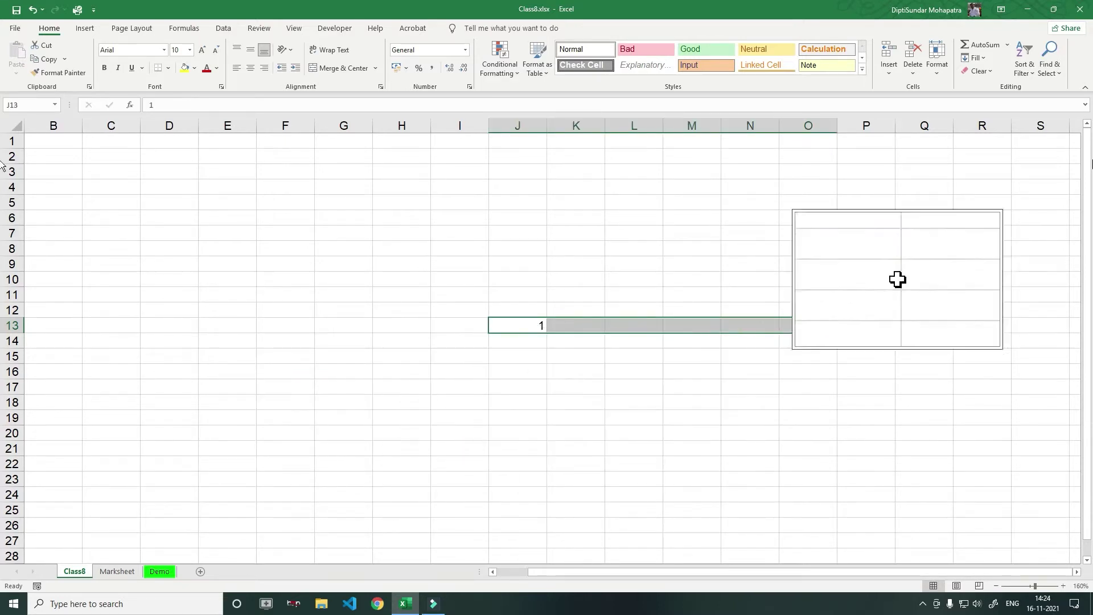
{"action": "left_click", "coordinate": [975, 58]}
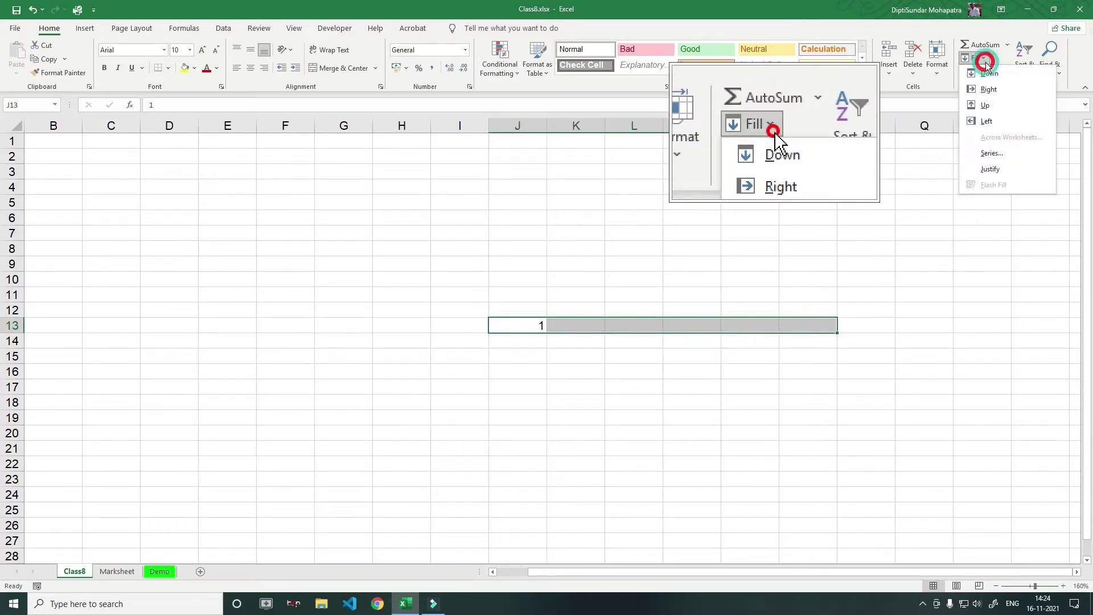
{"action": "left_click", "coordinate": [994, 91]}
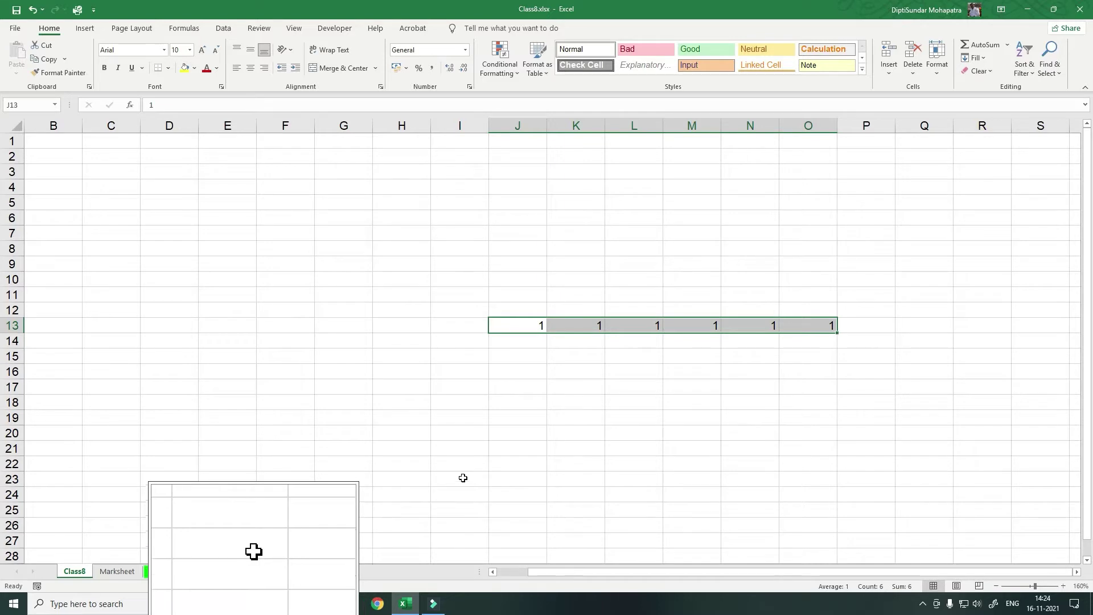
{"action": "left_click", "coordinate": [493, 420]}
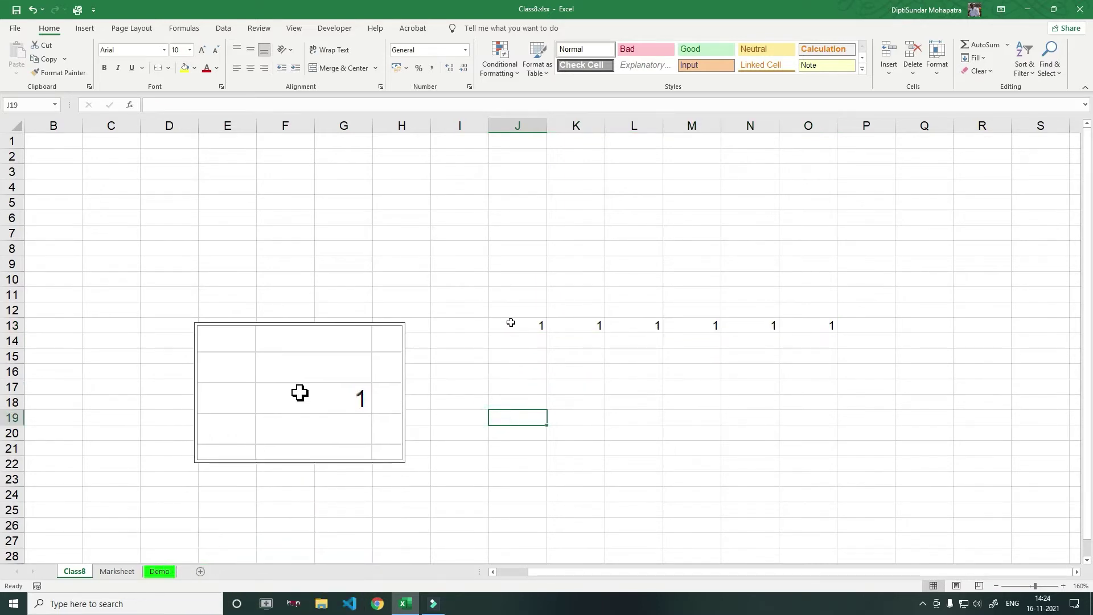
Fill the 1 from J13 left into E13:I13
{"action": "left_click_drag", "start_coordinate": [512, 324], "coordinate": [249, 325]}
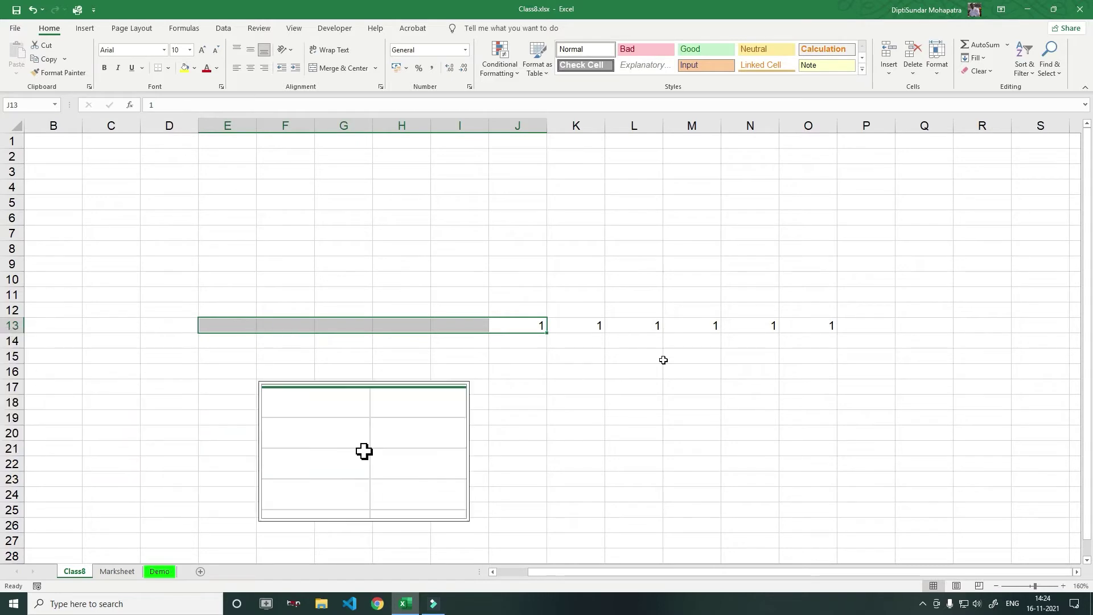
{"action": "left_click", "coordinate": [975, 57]}
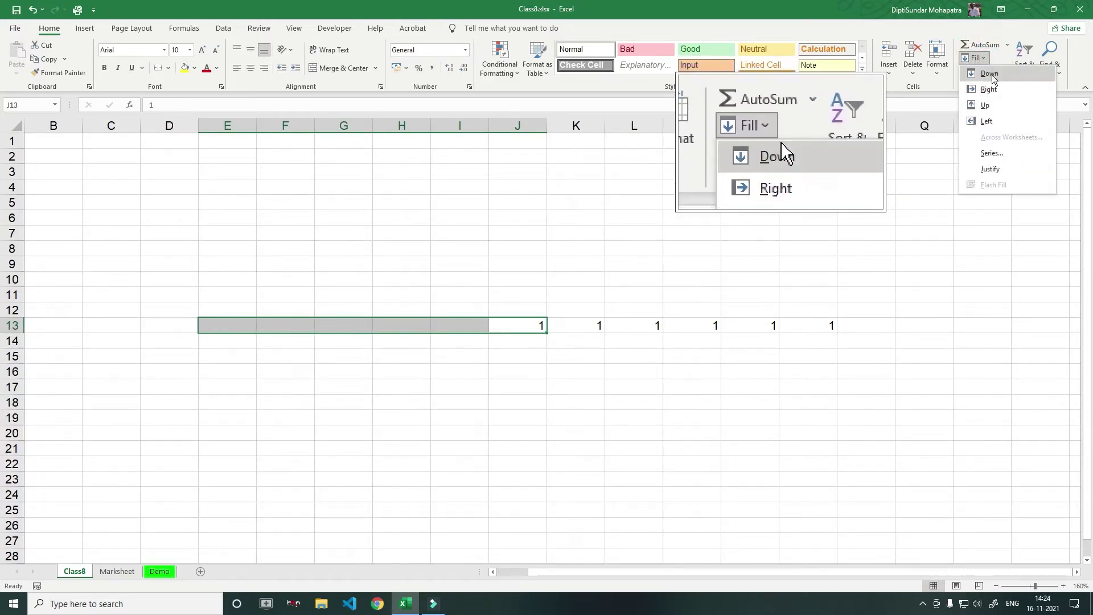
{"action": "left_click", "coordinate": [986, 121]}
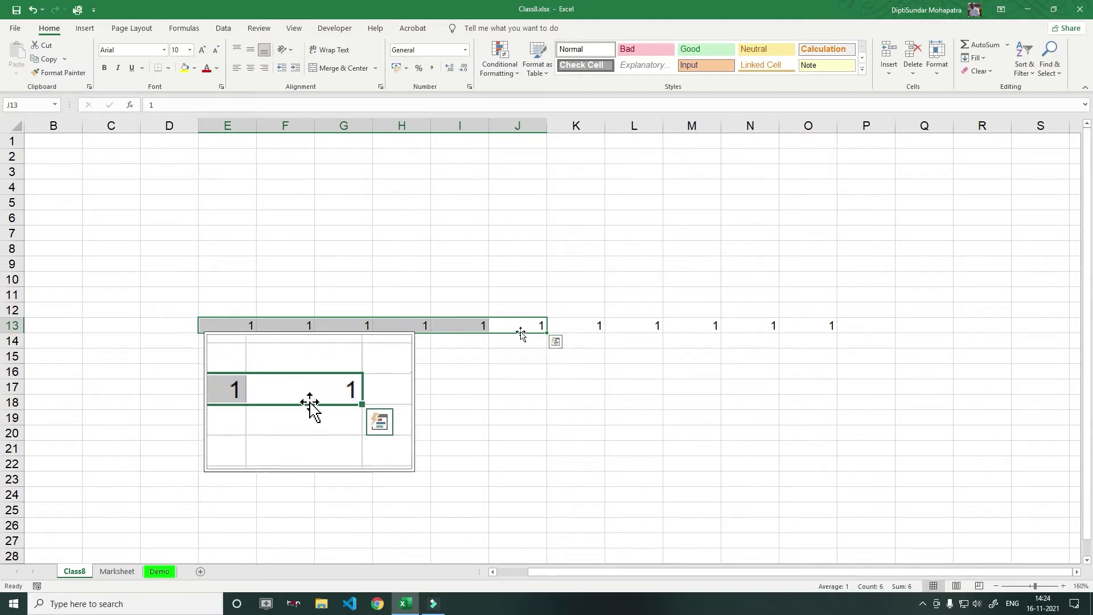
{"action": "left_click", "coordinate": [530, 441]}
Fill the 1 from J13 up into J2:J12
{"action": "left_click_drag", "start_coordinate": [535, 322], "coordinate": [537, 155]}
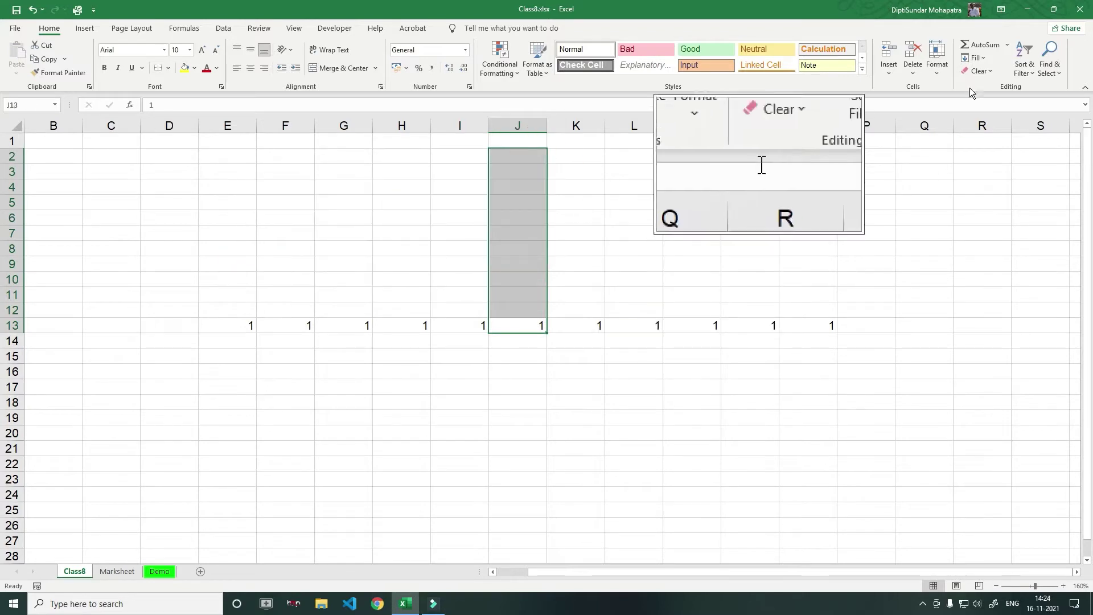
{"action": "left_click", "coordinate": [986, 59]}
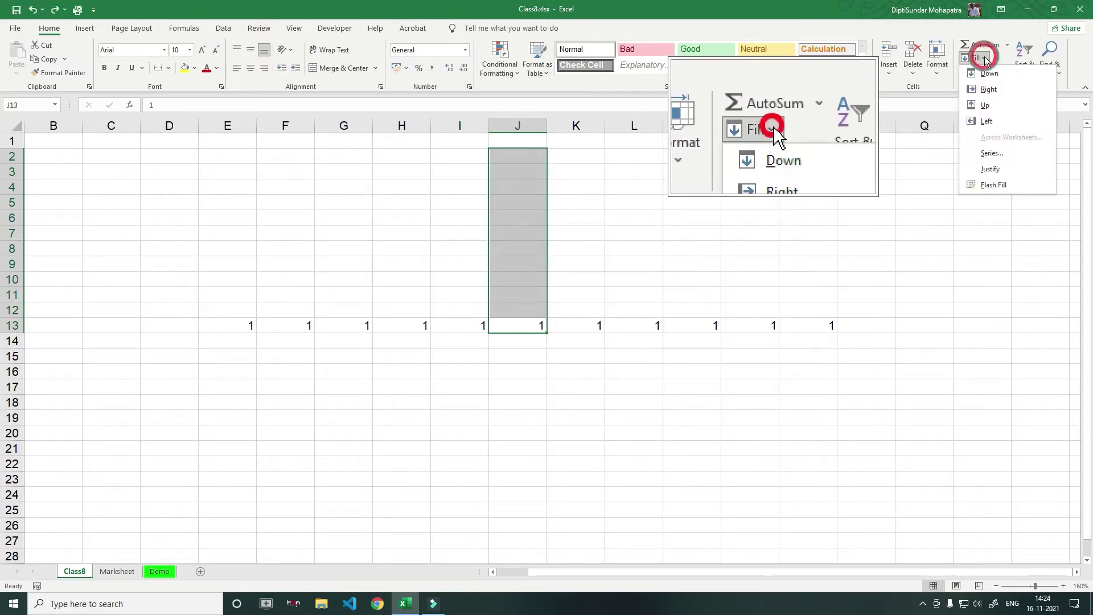
{"action": "left_click", "coordinate": [990, 108]}
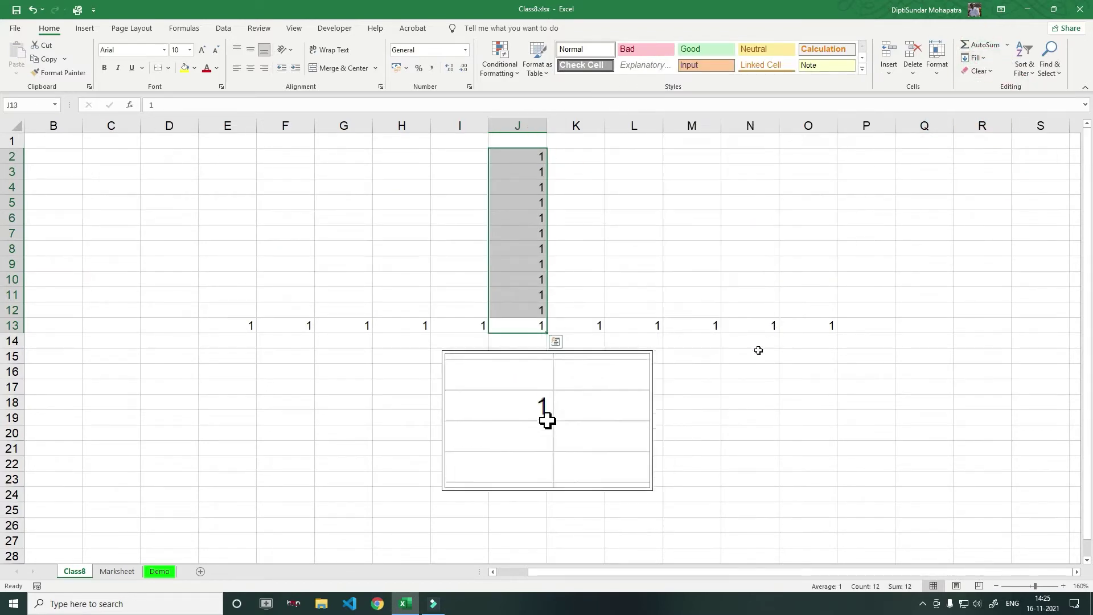
{"action": "left_click", "coordinate": [538, 400]}
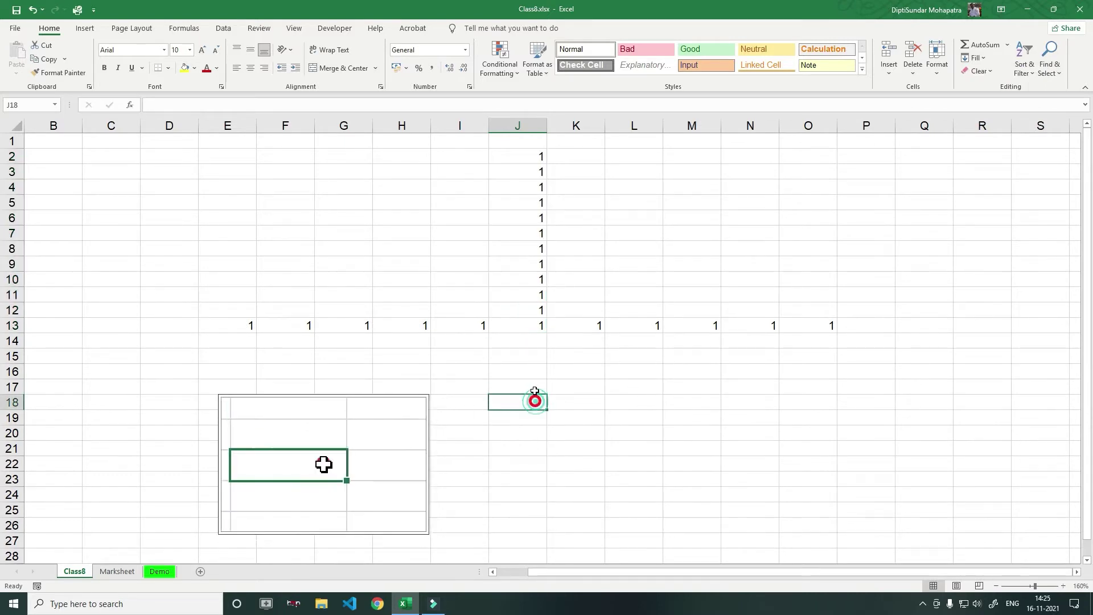
Fill the 1 from J13 down into J14:J24
{"action": "left_click_drag", "start_coordinate": [537, 332], "coordinate": [528, 493]}
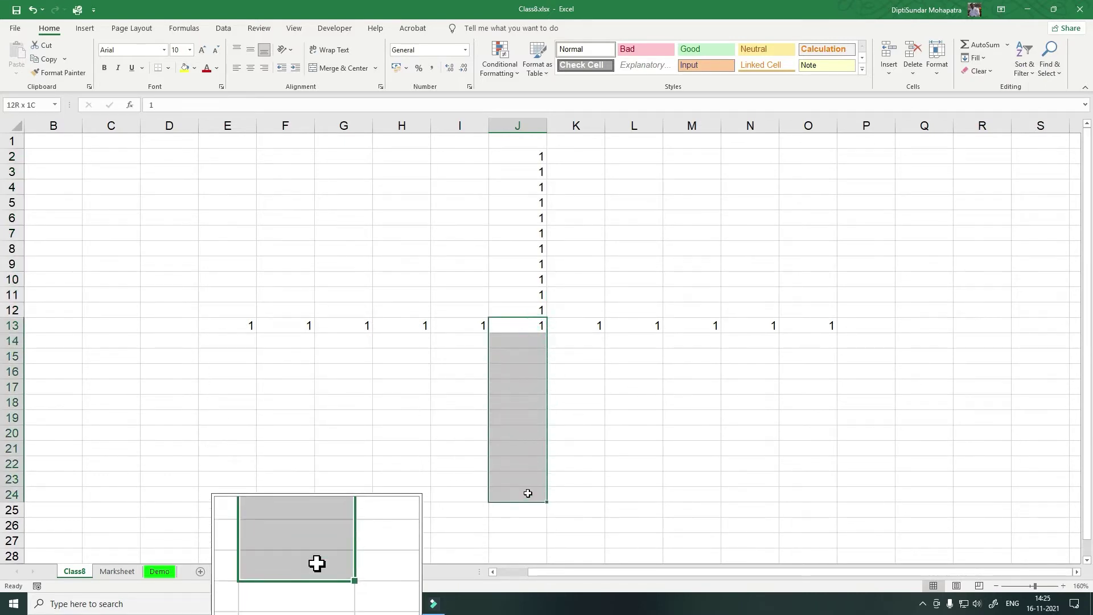
{"action": "left_click", "coordinate": [974, 57]}
{"action": "left_click", "coordinate": [989, 73]}
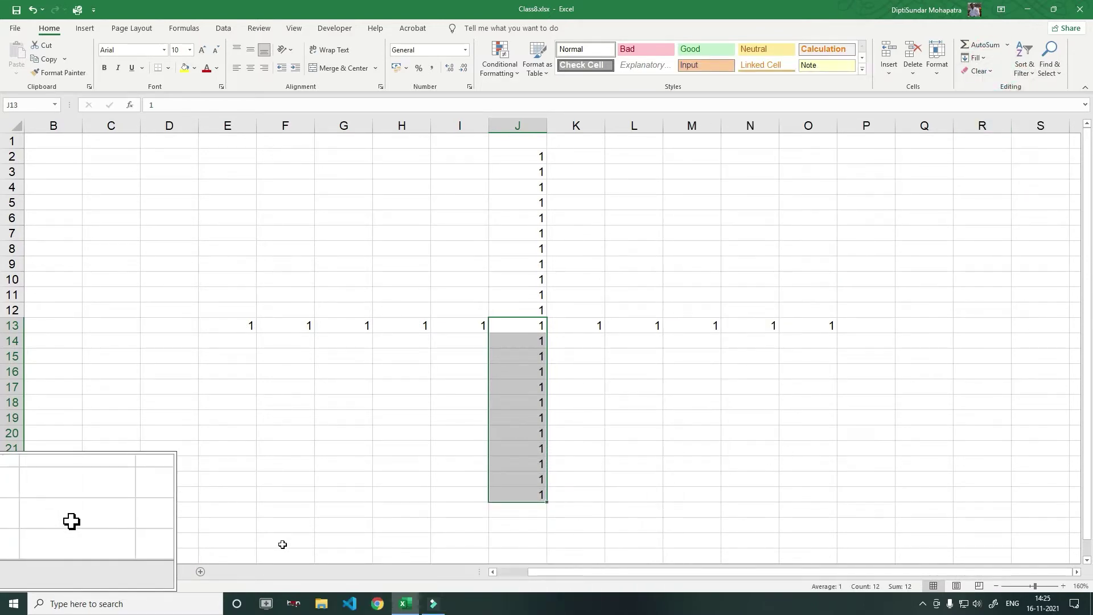
{"action": "key", "text": "ctrl"}
Undo the earlier fills so only J13 holds 1
{"action": "key", "text": "ctrl+z"}
{"action": "key", "text": "ctrl+z"}
{"action": "key", "text": "ctrl+z"}
{"action": "key", "text": "ctrl+z"}
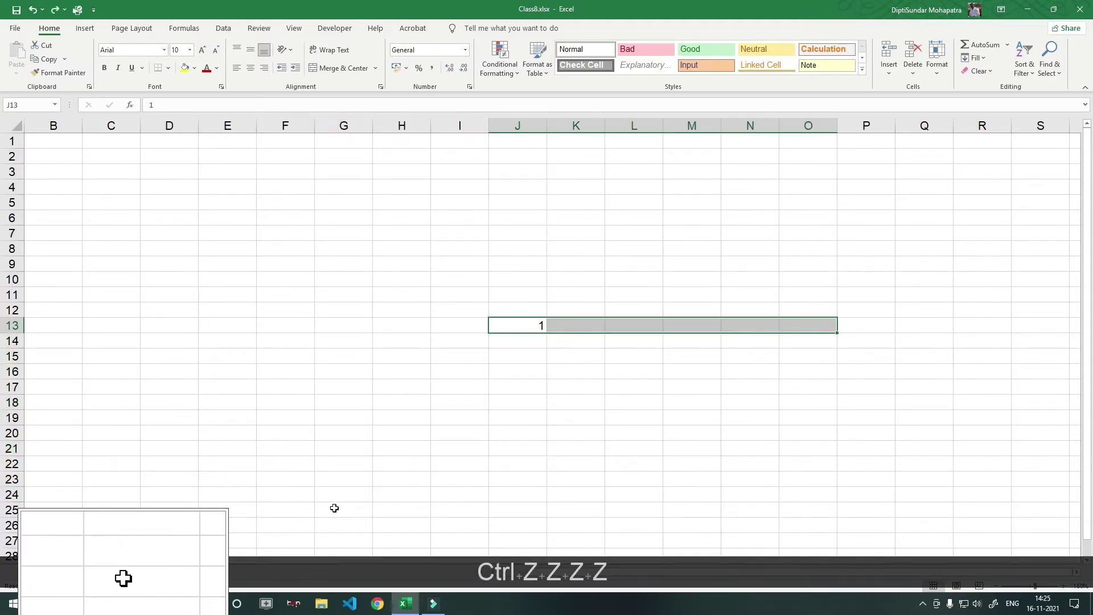
{"action": "left_click", "coordinate": [702, 477]}
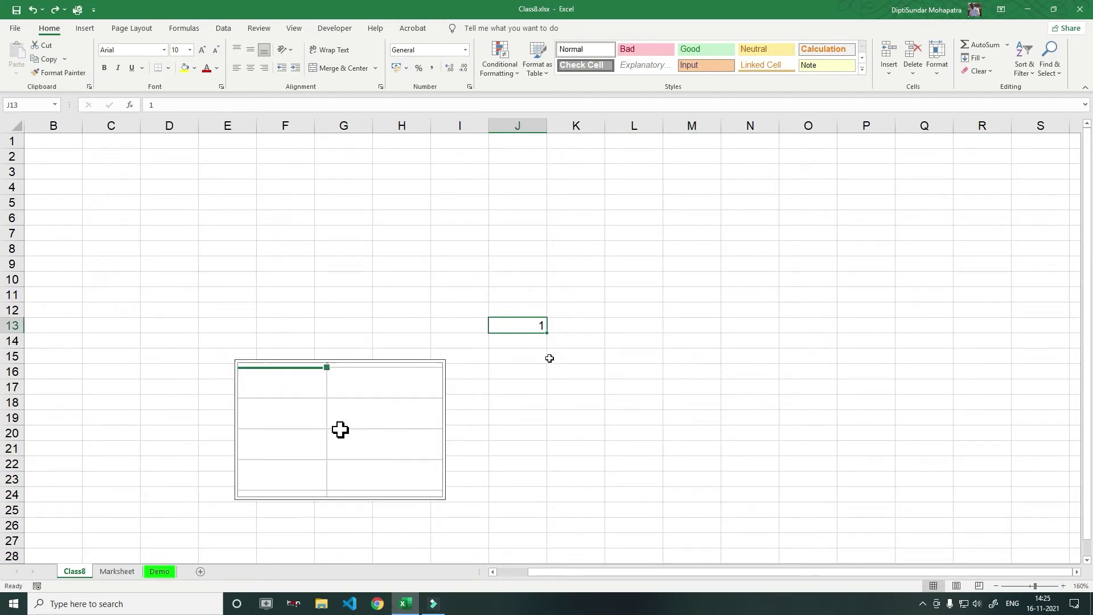
{"action": "left_click_drag", "start_coordinate": [537, 326], "coordinate": [794, 327]}
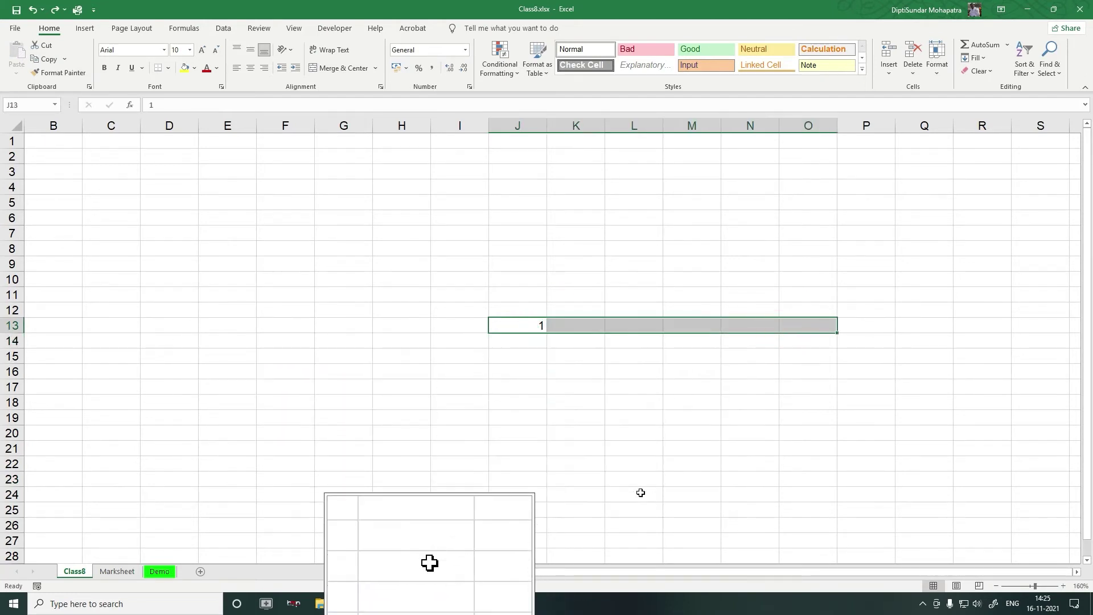
{"action": "left_click", "coordinate": [597, 442]}
Fill J13's 1 rightward through P13, then select D13:J13
{"action": "left_click", "coordinate": [535, 323]}
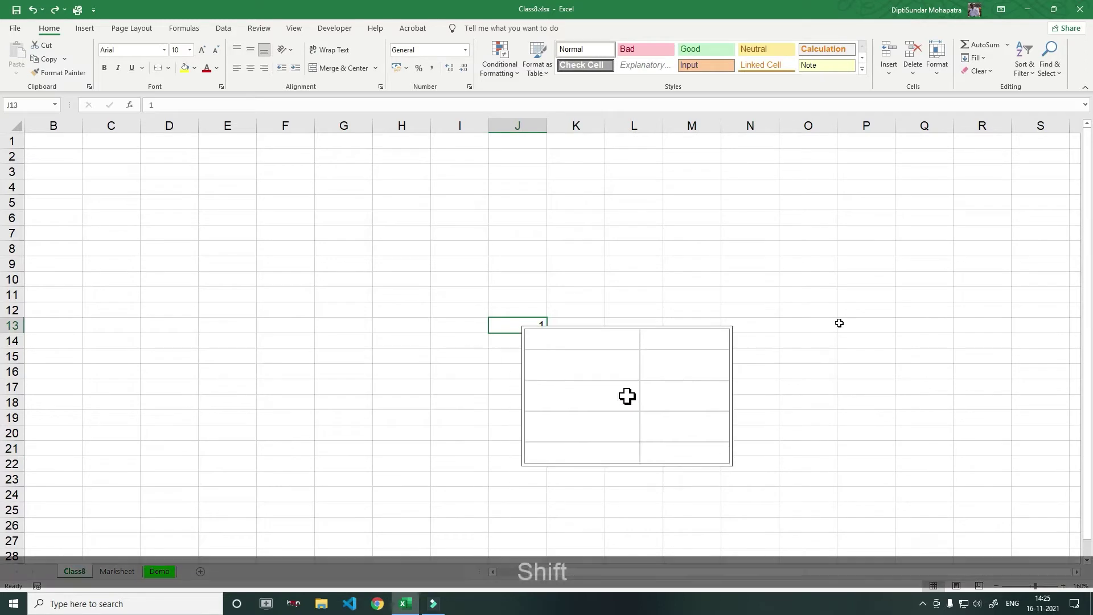
{"action": "left_click", "coordinate": [866, 322], "text": "shift"}
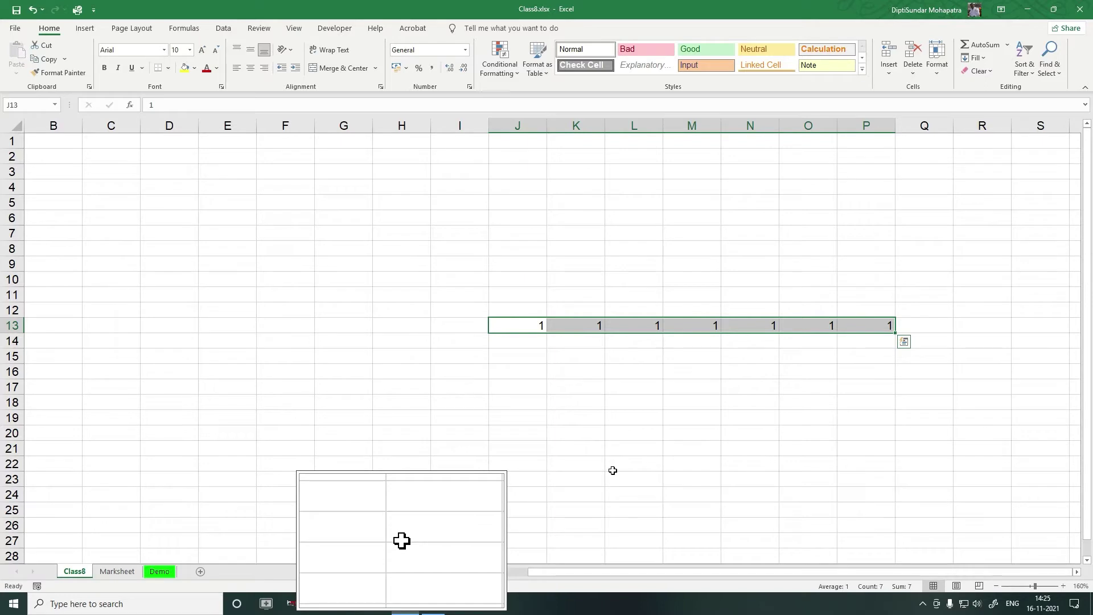
{"action": "left_click", "coordinate": [595, 473]}
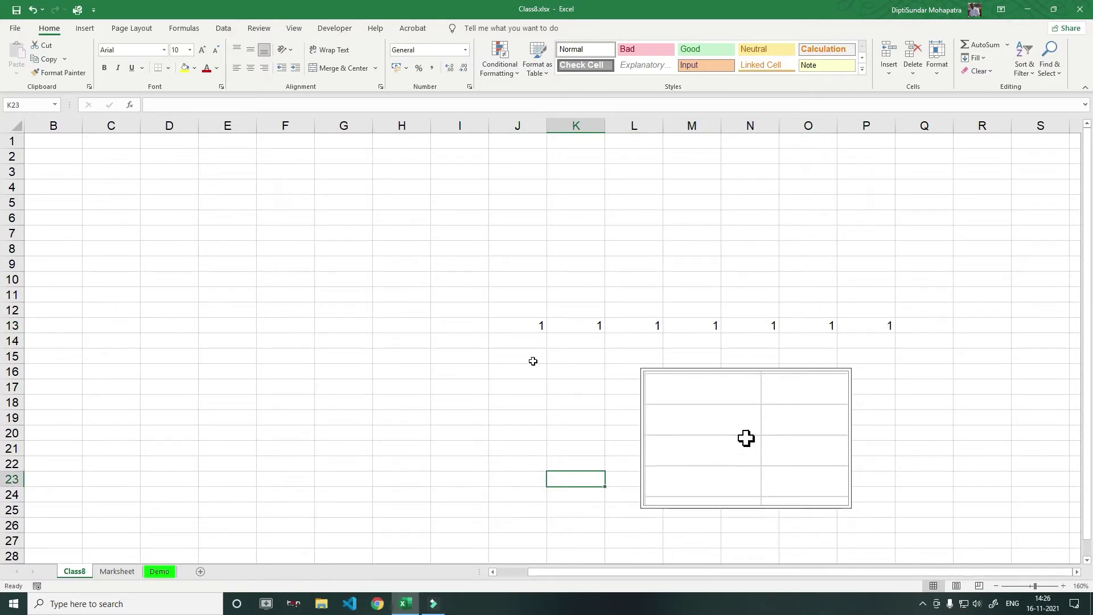
{"action": "left_click", "coordinate": [536, 329]}
{"action": "left_click_drag", "start_coordinate": [536, 326], "coordinate": [171, 327]}
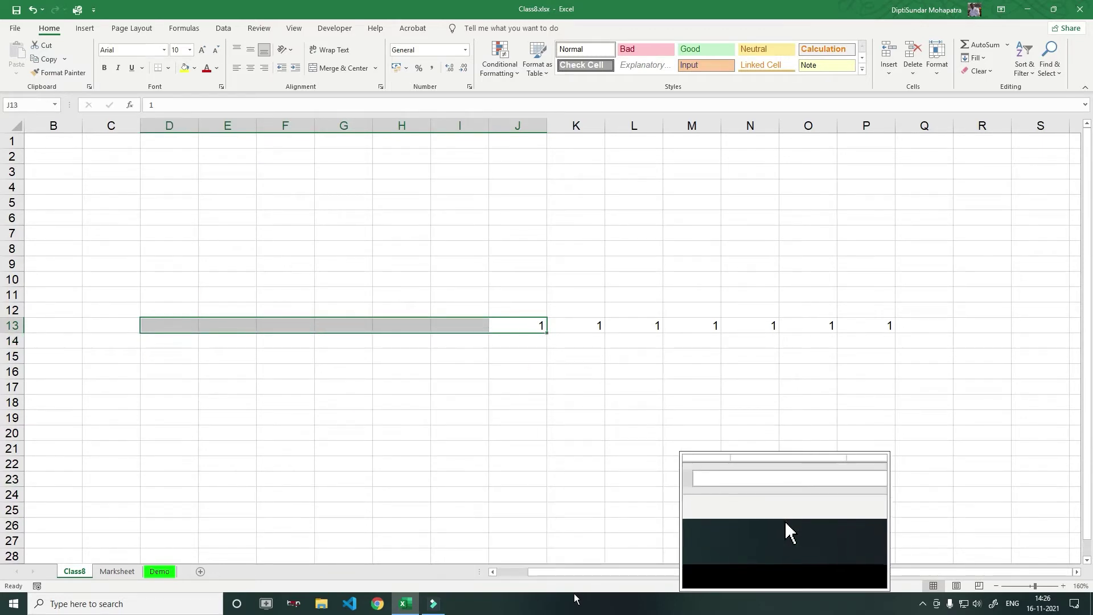
Copy J13's 1 left into D13:I13 using the Alt, E, I, L fill shortcut
{"action": "key", "text": "alt"}
{"action": "key", "text": "e"}
{"action": "key", "text": "i"}
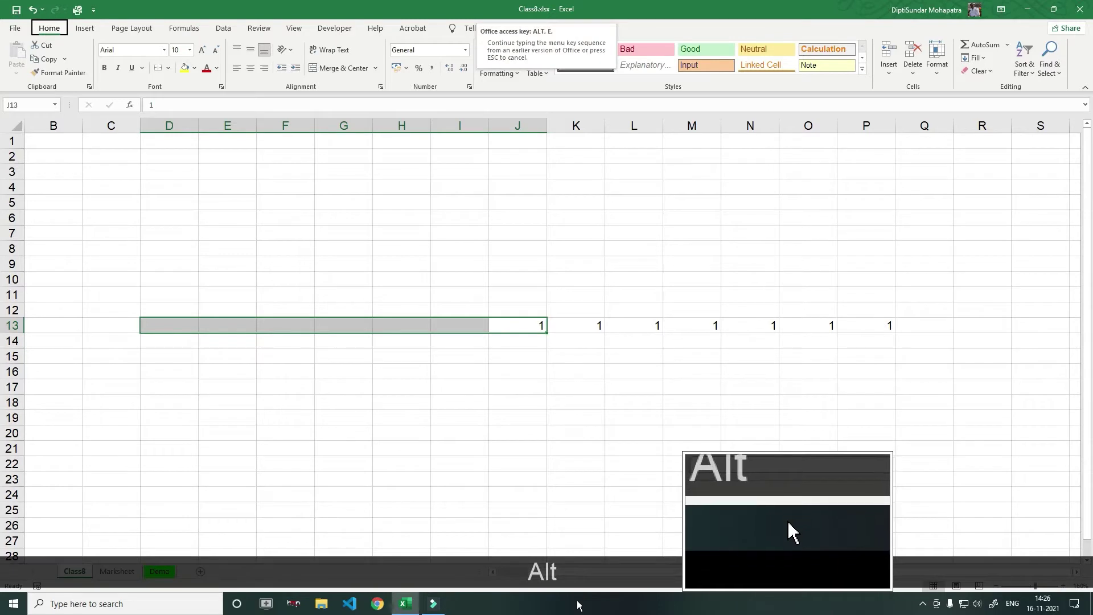
{"action": "key", "text": "l"}
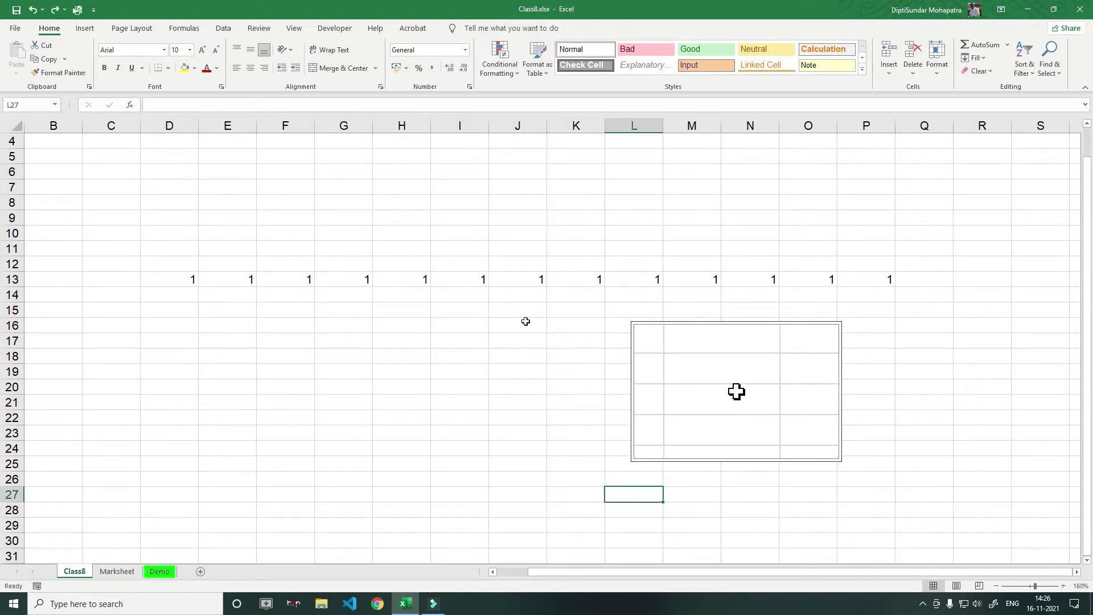
Fill J13's 1 down through J26 with Ctrl+D
{"action": "left_click", "coordinate": [533, 282]}
{"action": "left_click", "coordinate": [519, 479], "text": "shift"}
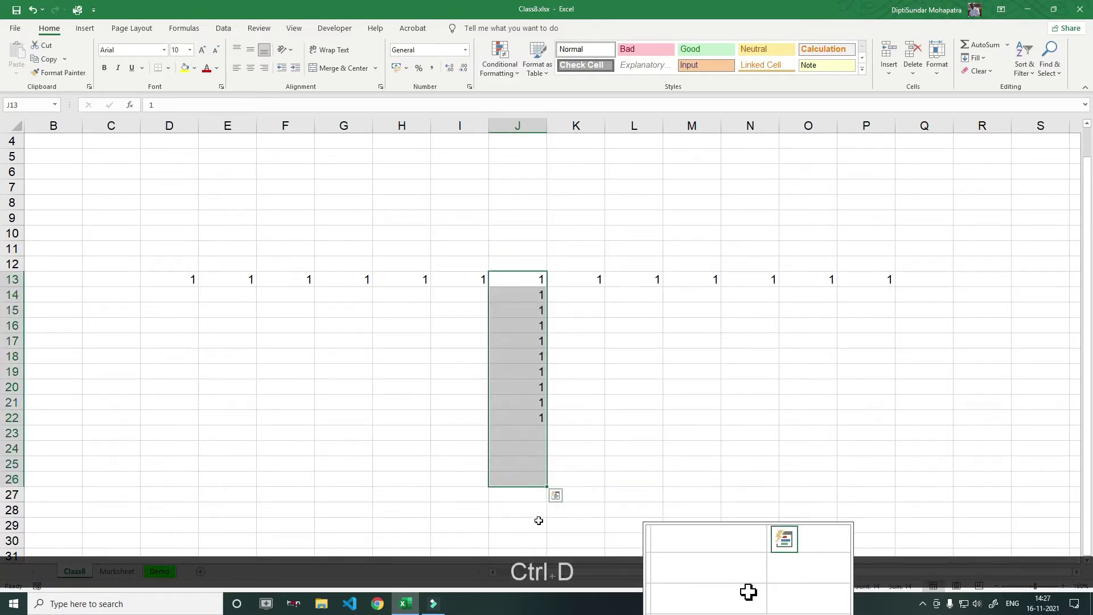
{"action": "key", "text": "ctrl+d"}
{"action": "scroll", "coordinate": [598, 507], "scroll_direction": "up", "scroll_amount": 1}
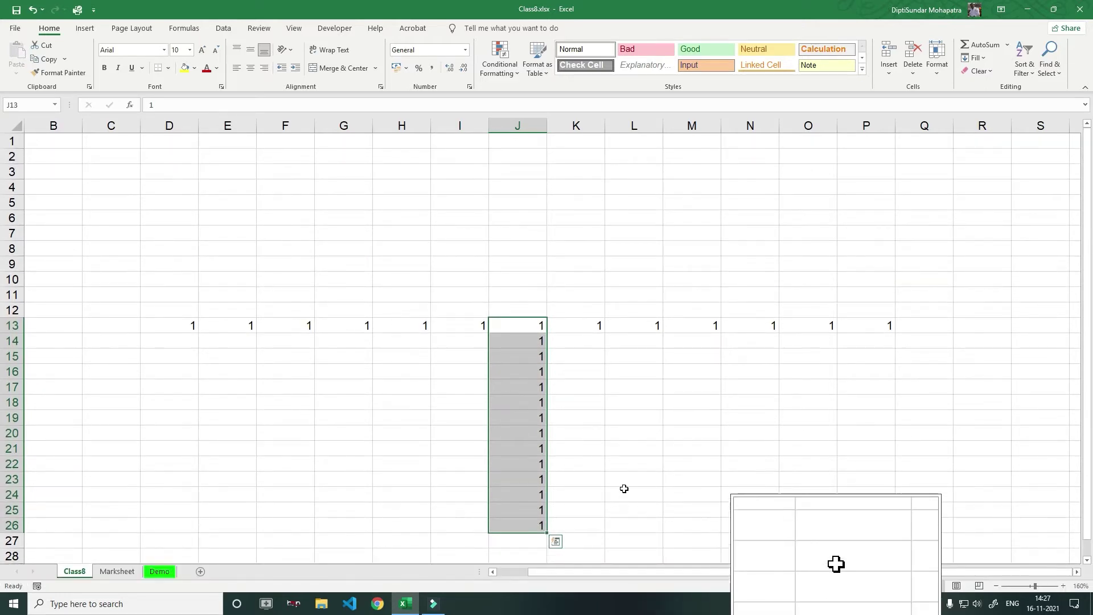
{"action": "left_click", "coordinate": [638, 434]}
Fill J2:J12 with 1 copied up from J13, then switch to the Marksheet sheet
{"action": "left_click_drag", "start_coordinate": [540, 324], "coordinate": [530, 157]}
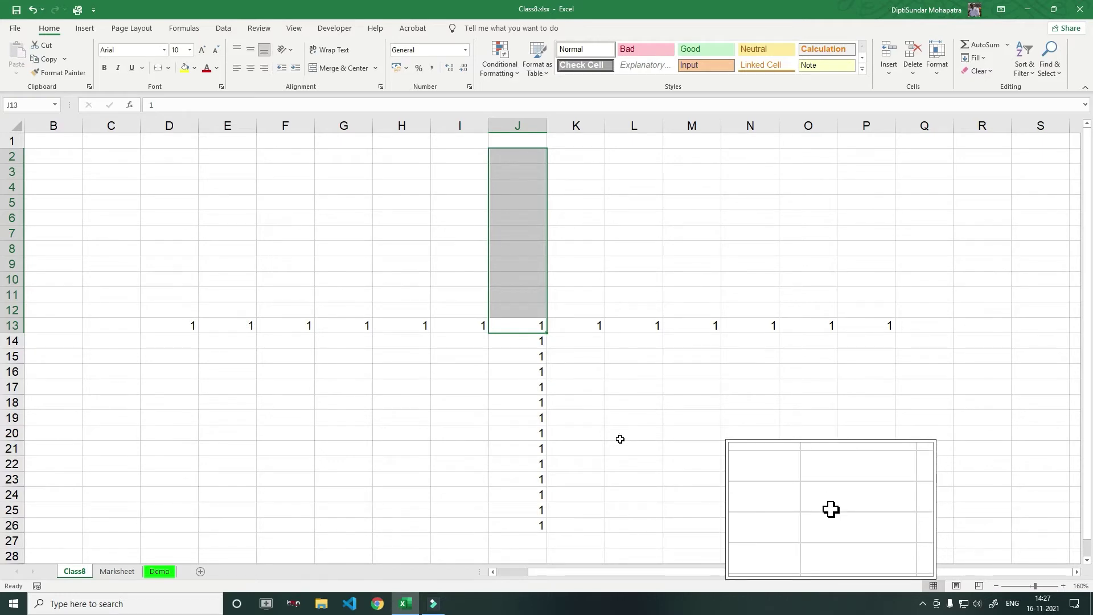
{"action": "key", "text": "alt"}
{"action": "key", "text": "e"}
{"action": "key", "text": "u"}
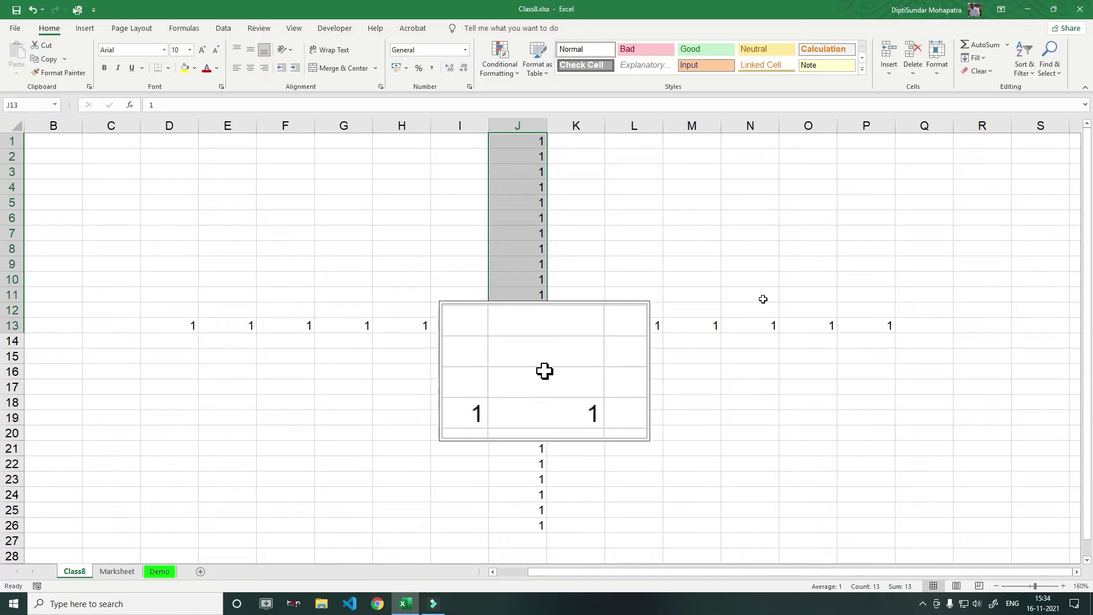
{"action": "left_click", "coordinate": [117, 572]}
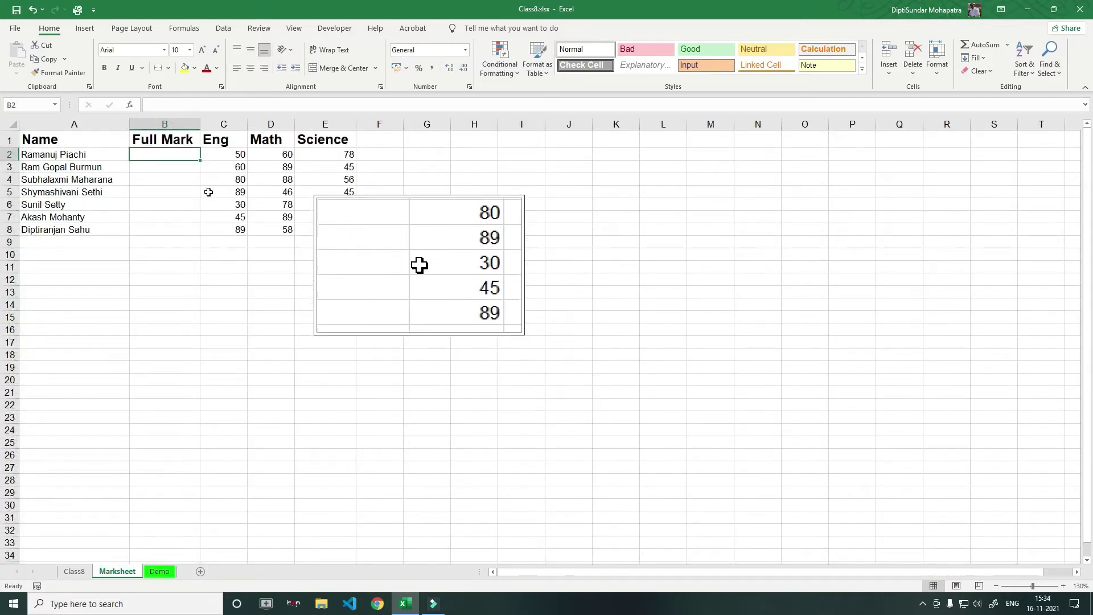
Enter 100 in B2 and fill it down to B8 with Ctrl+D
{"action": "left_click_drag", "start_coordinate": [165, 155], "coordinate": [176, 227]}
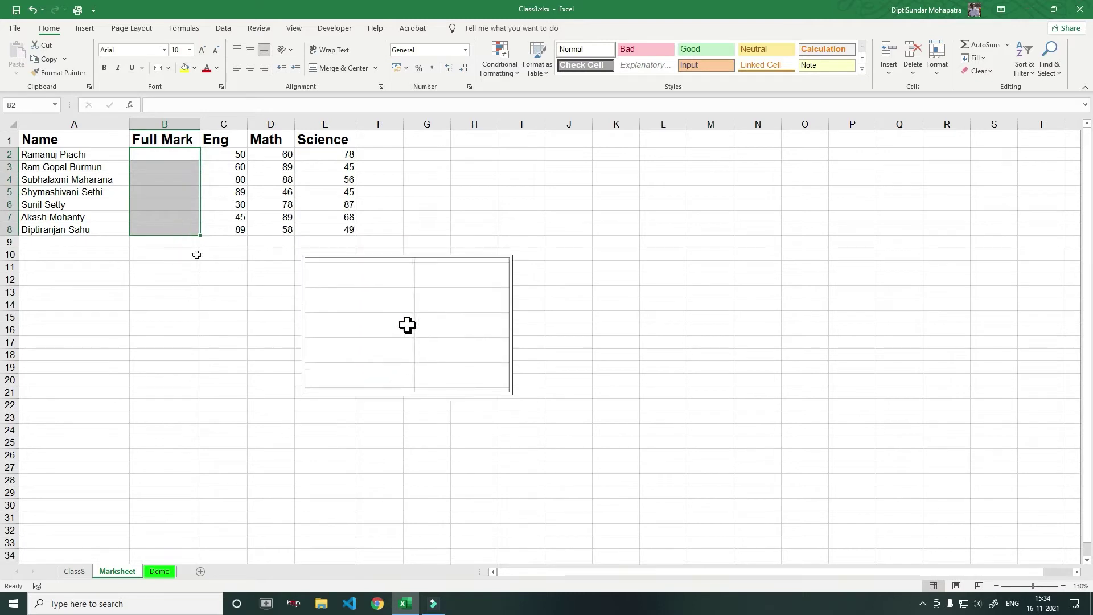
{"action": "left_click", "coordinate": [176, 159]}
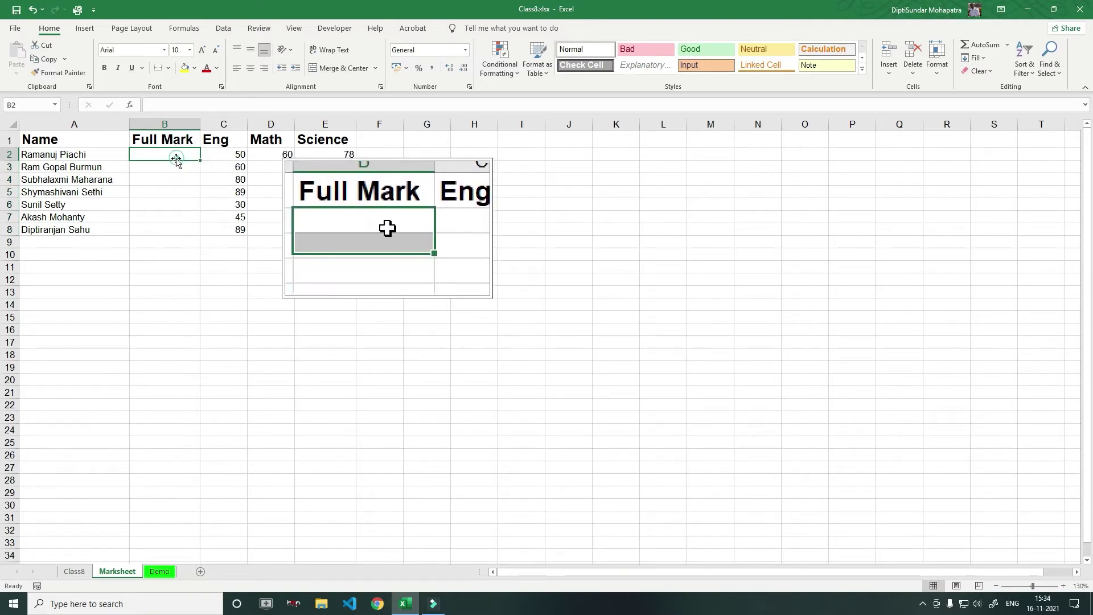
{"action": "type", "text": "10"}
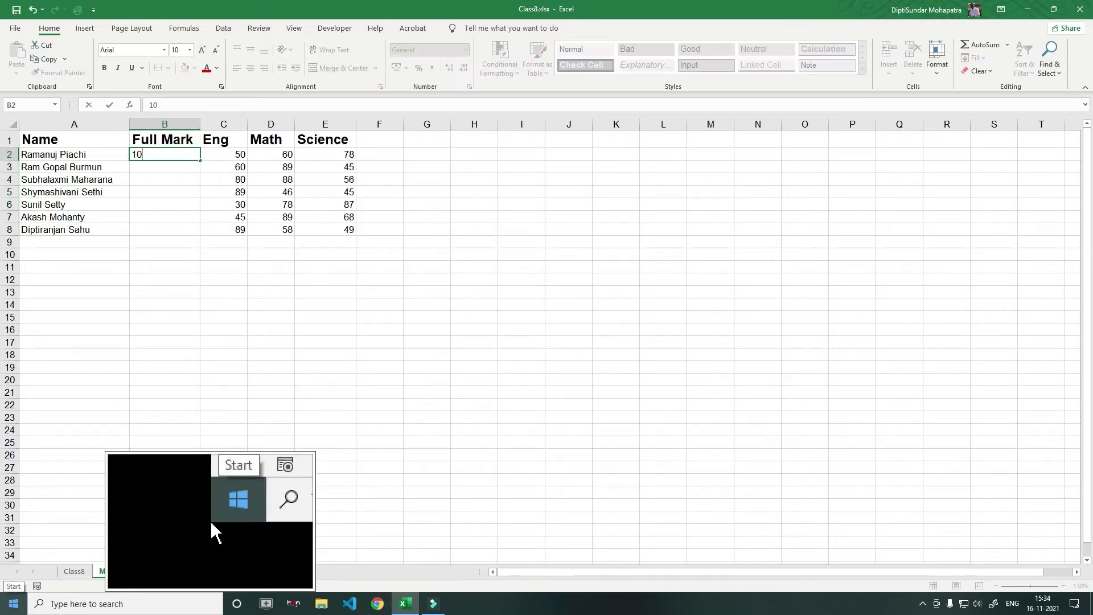
{"action": "type", "text": "0"}
{"action": "key", "text": "Return"}
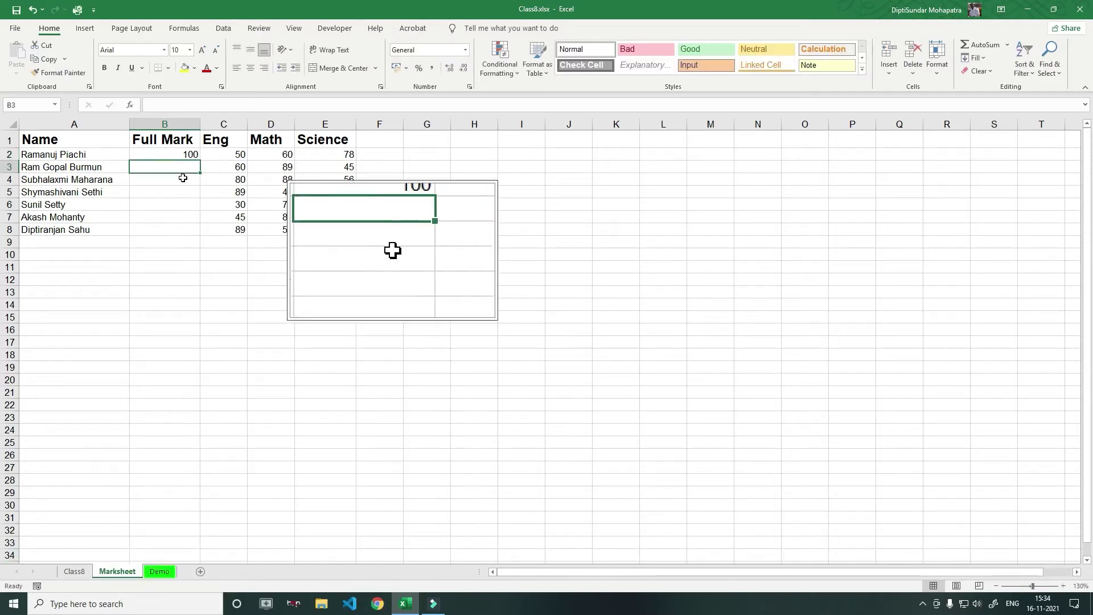
{"action": "left_click", "coordinate": [186, 153]}
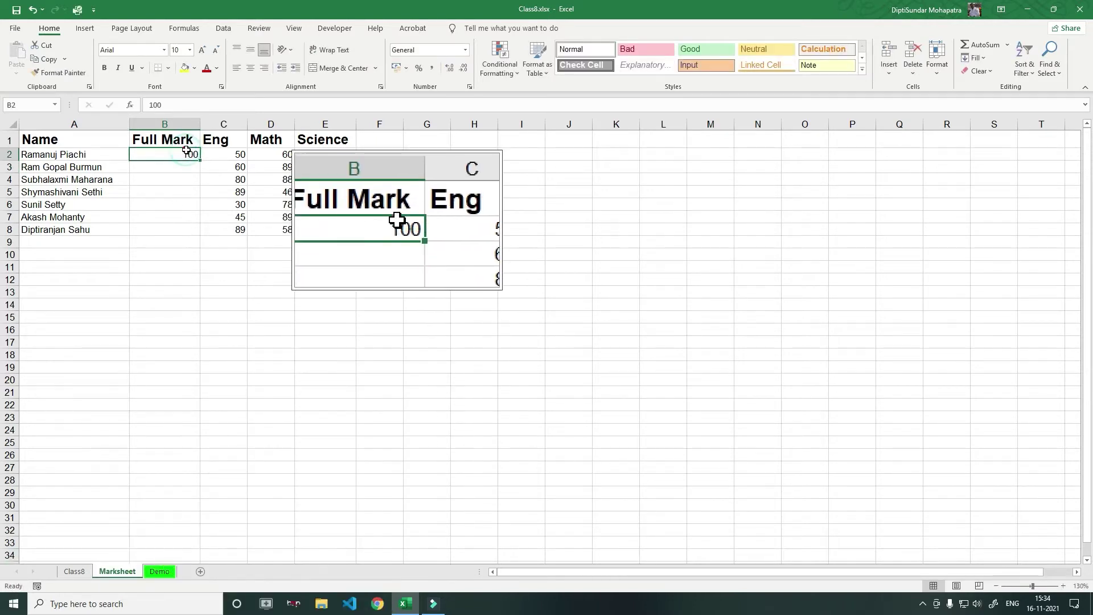
{"action": "left_click", "coordinate": [187, 232], "text": "shift"}
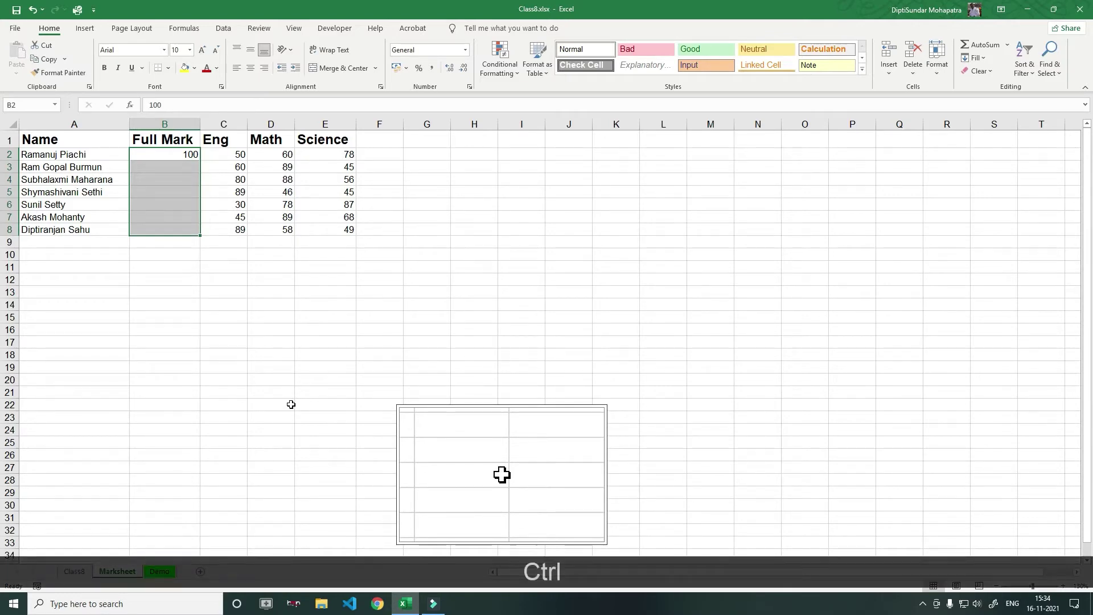
{"action": "key", "text": "ctrl+d"}
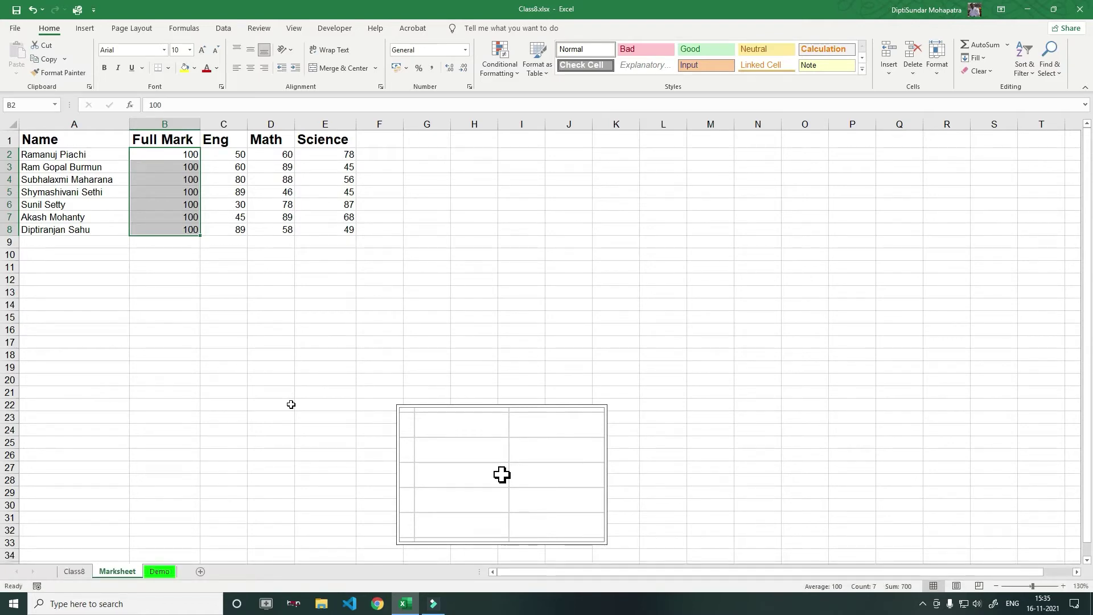
{"action": "left_click", "coordinate": [188, 281]}
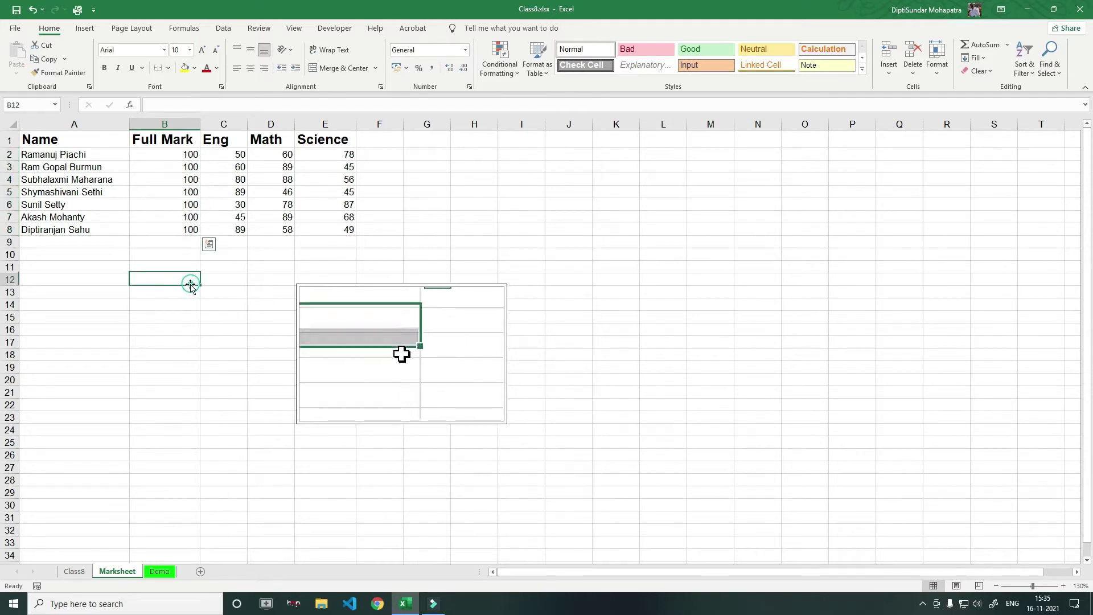
{"action": "left_click", "coordinate": [178, 247]}
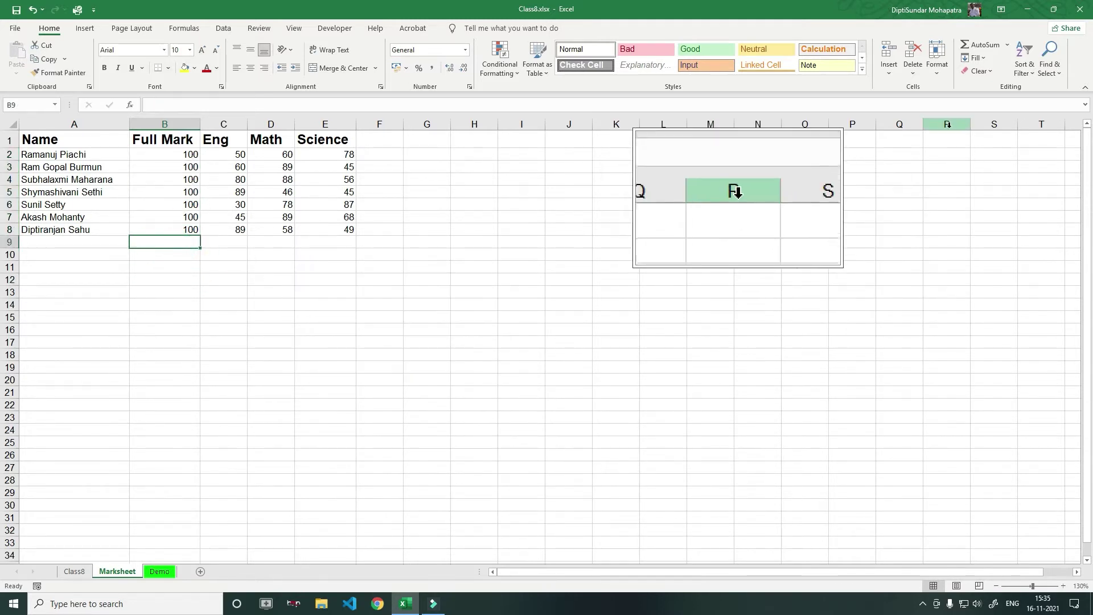
AutoSum B2:B8 into B9 to show 700, then select the B9:E9 total row
{"action": "left_click", "coordinate": [985, 50]}
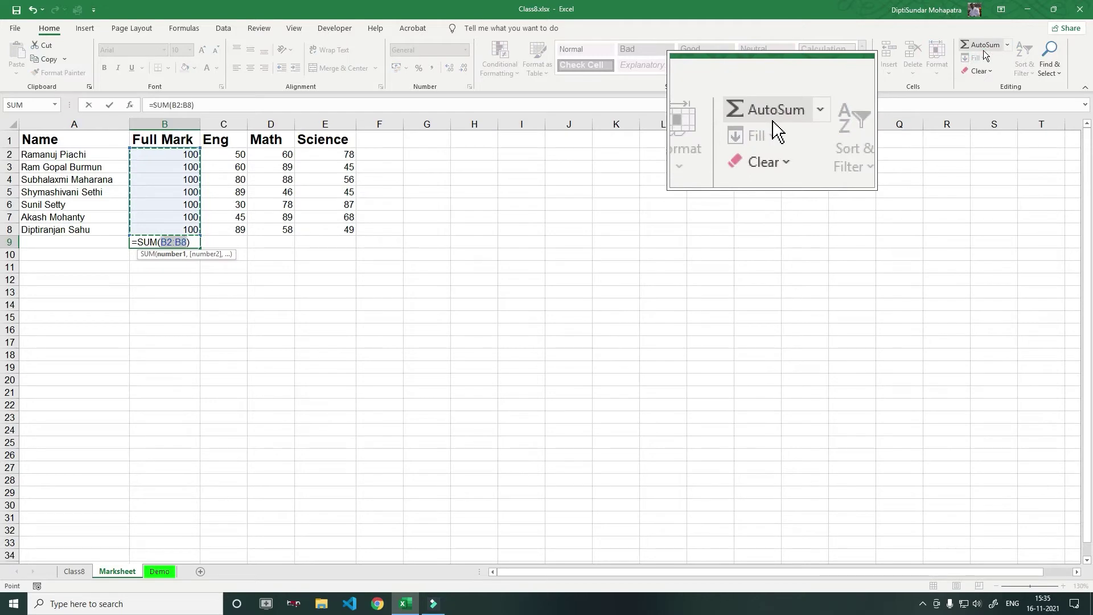
{"action": "key", "text": "Return"}
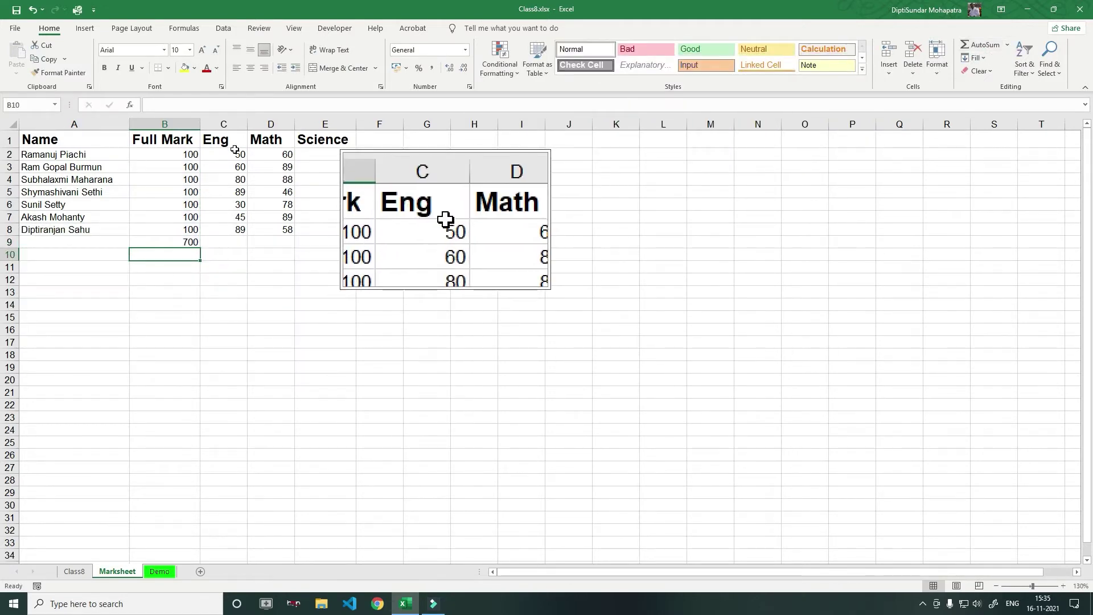
{"action": "left_click_drag", "start_coordinate": [225, 142], "coordinate": [313, 139]}
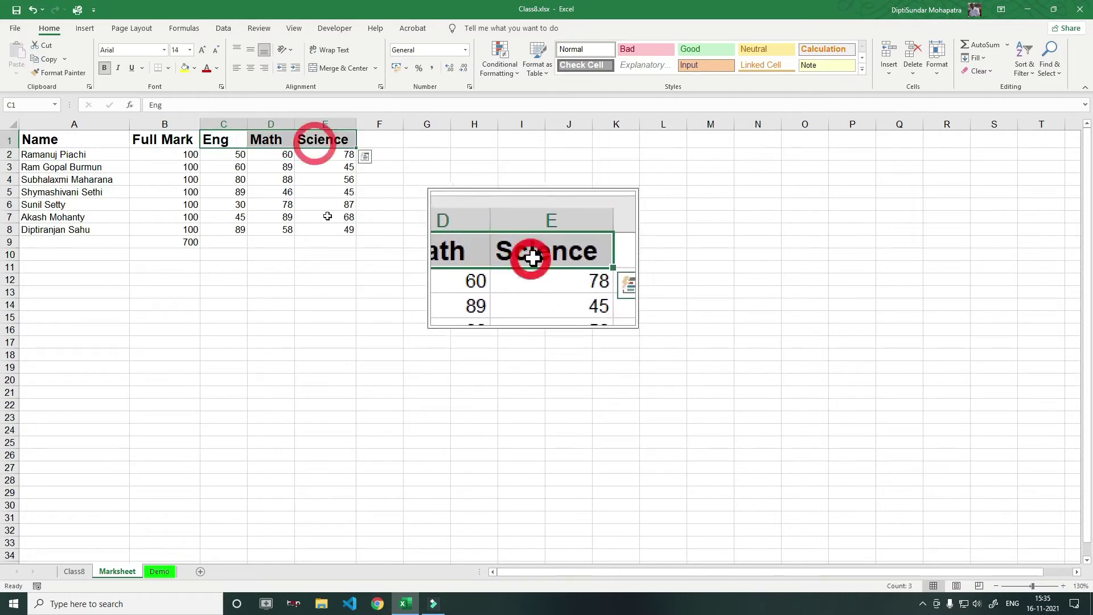
{"action": "left_click_drag", "start_coordinate": [225, 243], "coordinate": [331, 242]}
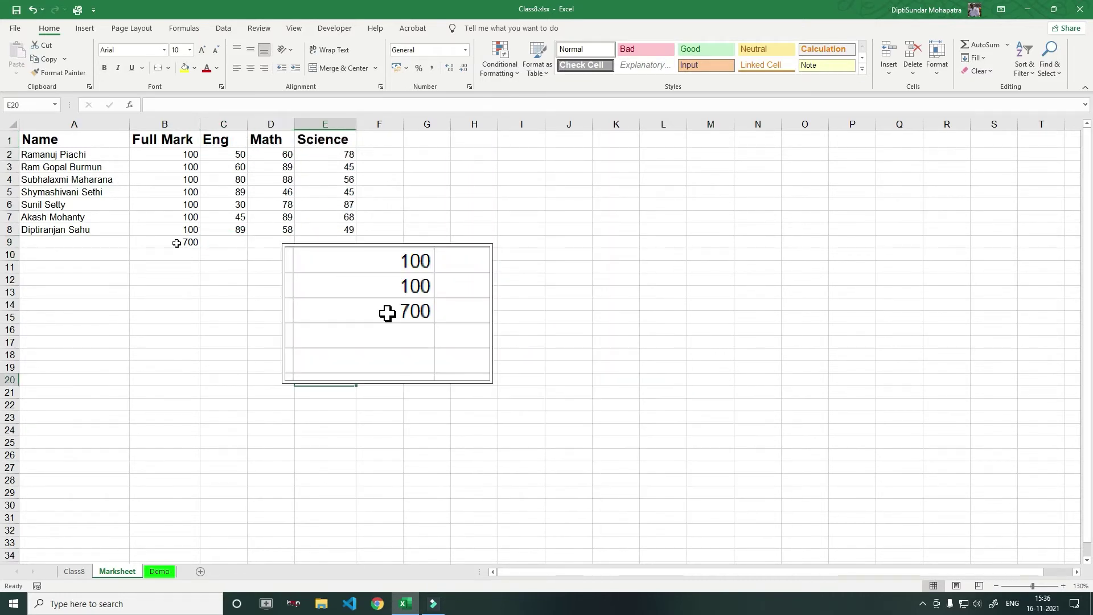
{"action": "left_click_drag", "start_coordinate": [178, 243], "coordinate": [320, 242]}
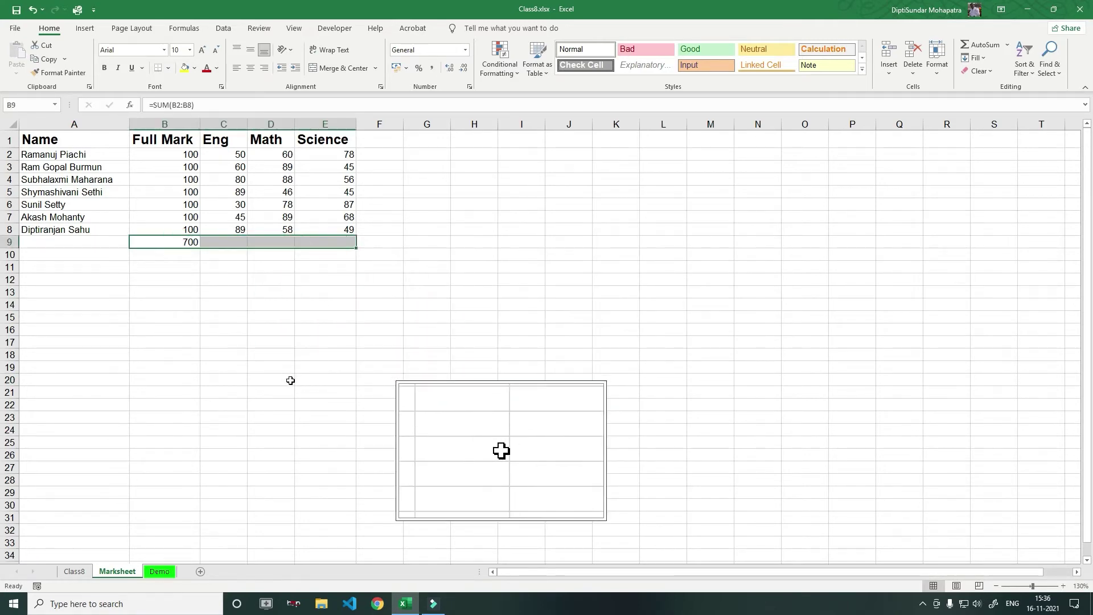
{"action": "key", "text": "ctrl"}
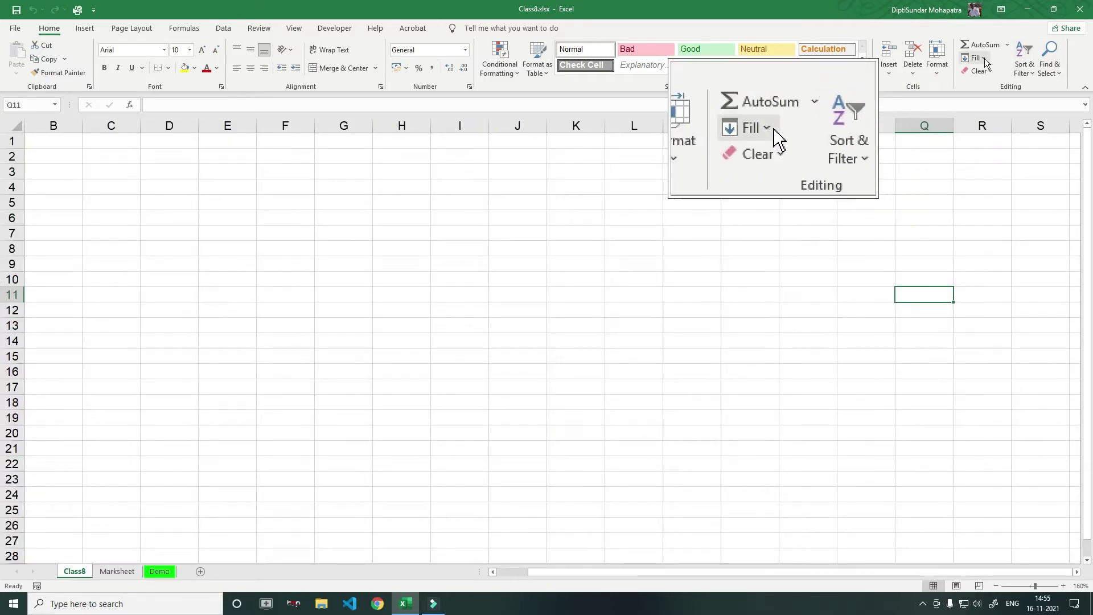
Go to the Demo sheet and select the Logistic Project Design table
{"action": "left_click", "coordinate": [984, 58]}
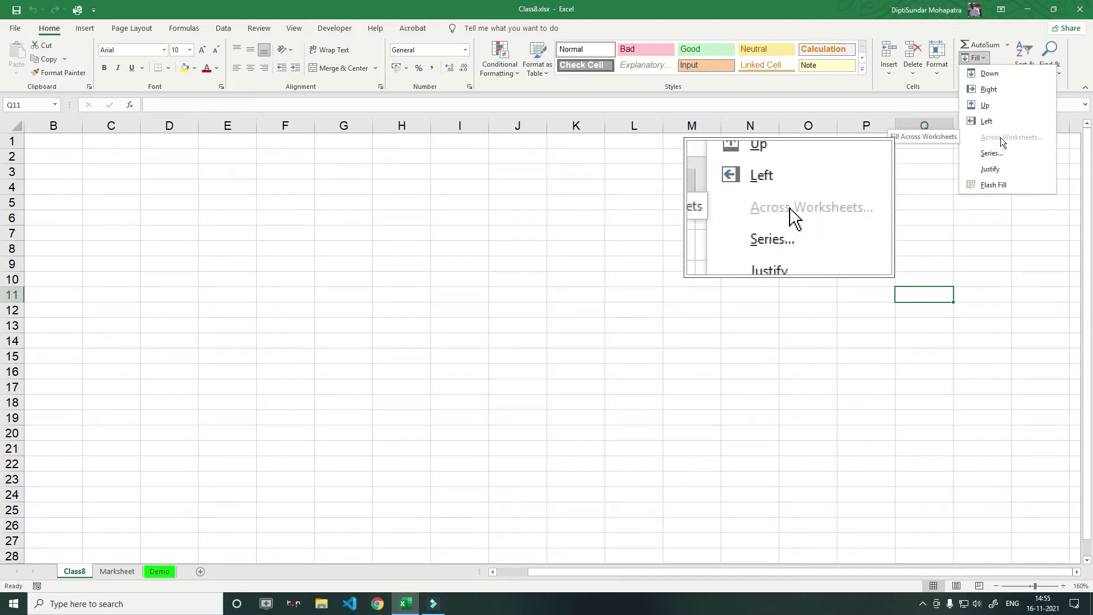
{"action": "left_click", "coordinate": [163, 574]}
{"action": "left_click", "coordinate": [161, 573]}
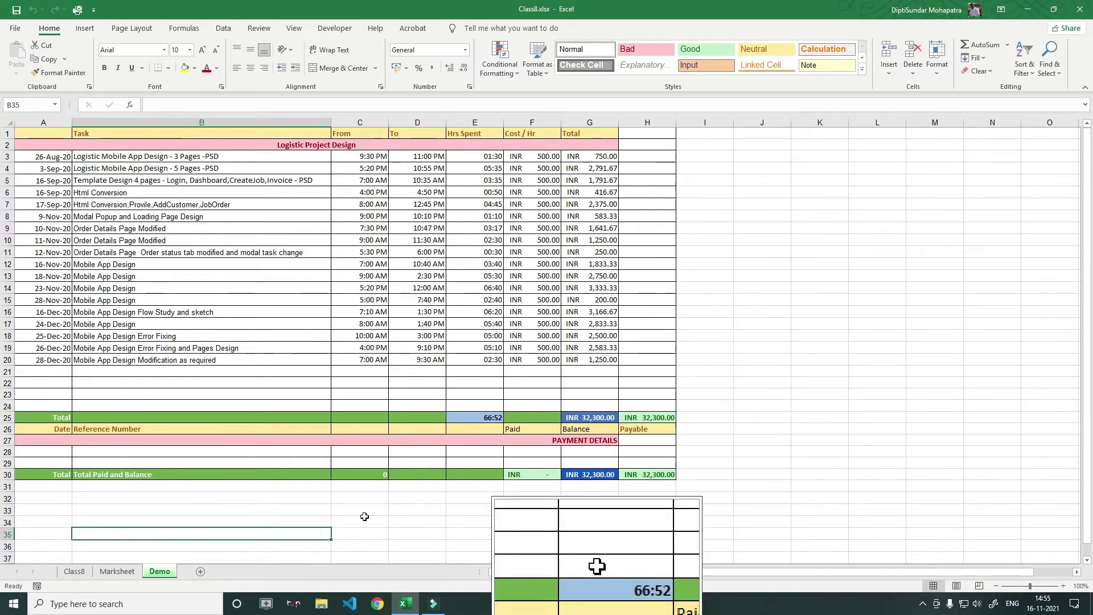
{"action": "left_click_drag", "start_coordinate": [32, 131], "coordinate": [635, 472]}
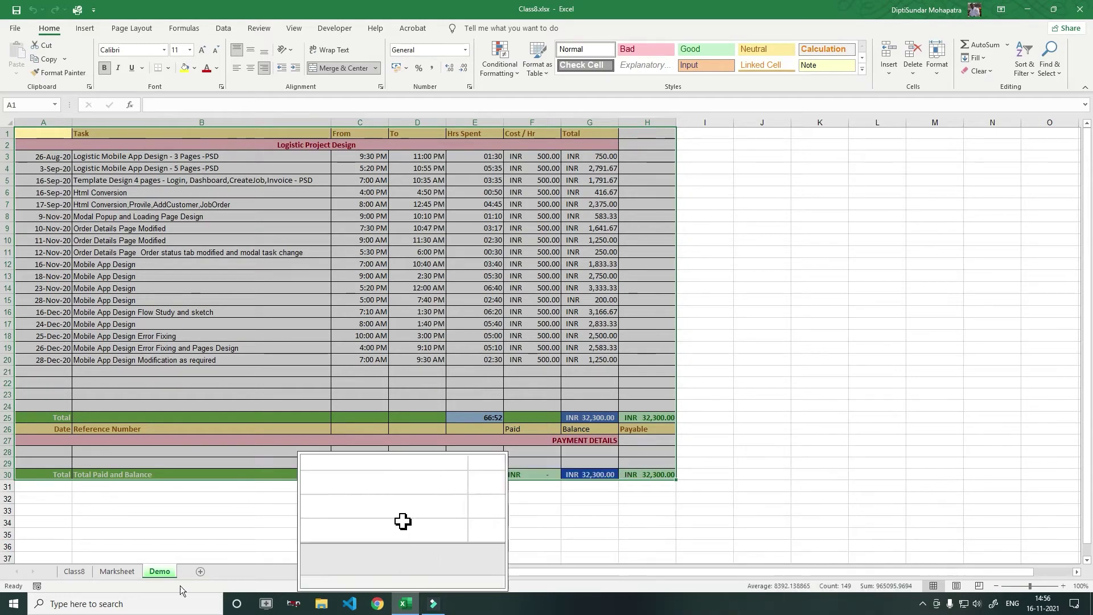
Add blank sheets Sheet6, Sheet7 and Sheet8, then return to Demo
{"action": "left_click", "coordinate": [200, 572]}
{"action": "left_click", "coordinate": [236, 572]}
{"action": "left_click", "coordinate": [272, 571]}
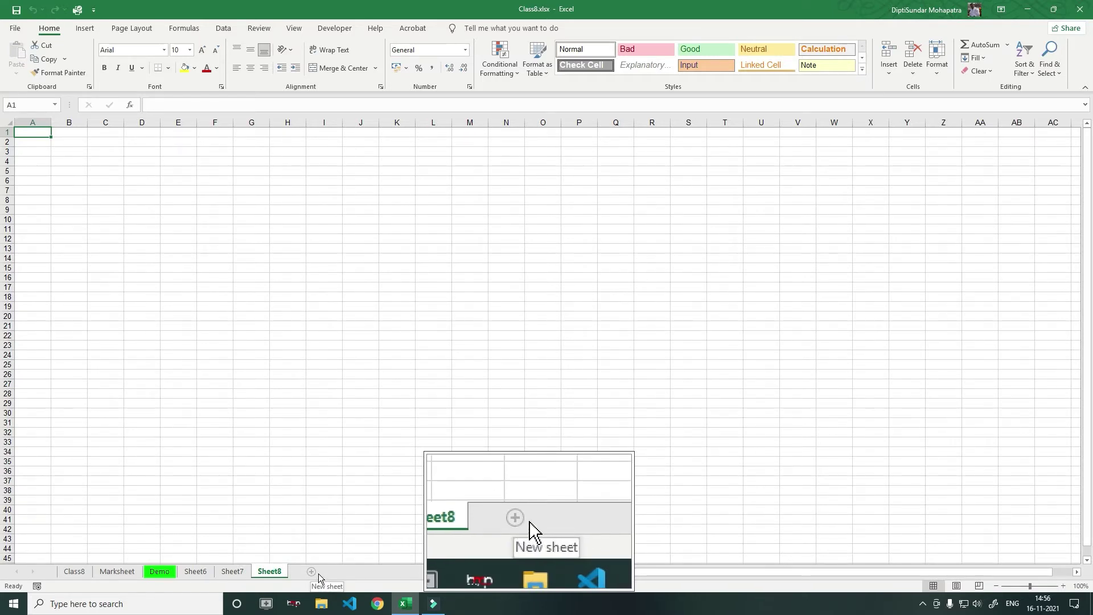
{"action": "left_click", "coordinate": [160, 576]}
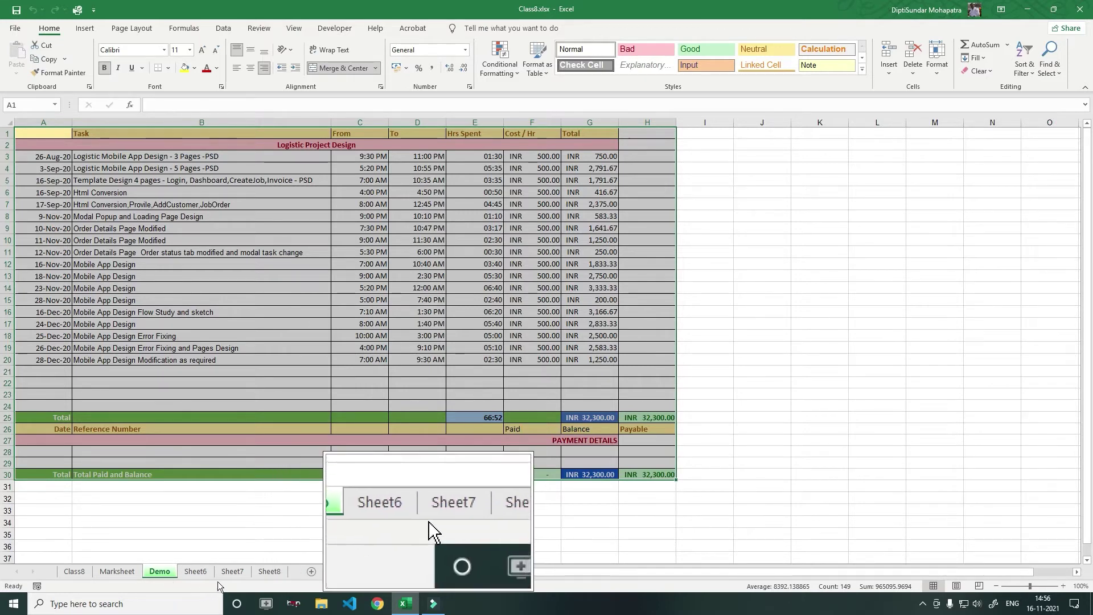
Group Demo through Sheet8 and open Fill Across Worksheets set to Formats
{"action": "left_click", "coordinate": [272, 575], "text": "shift"}
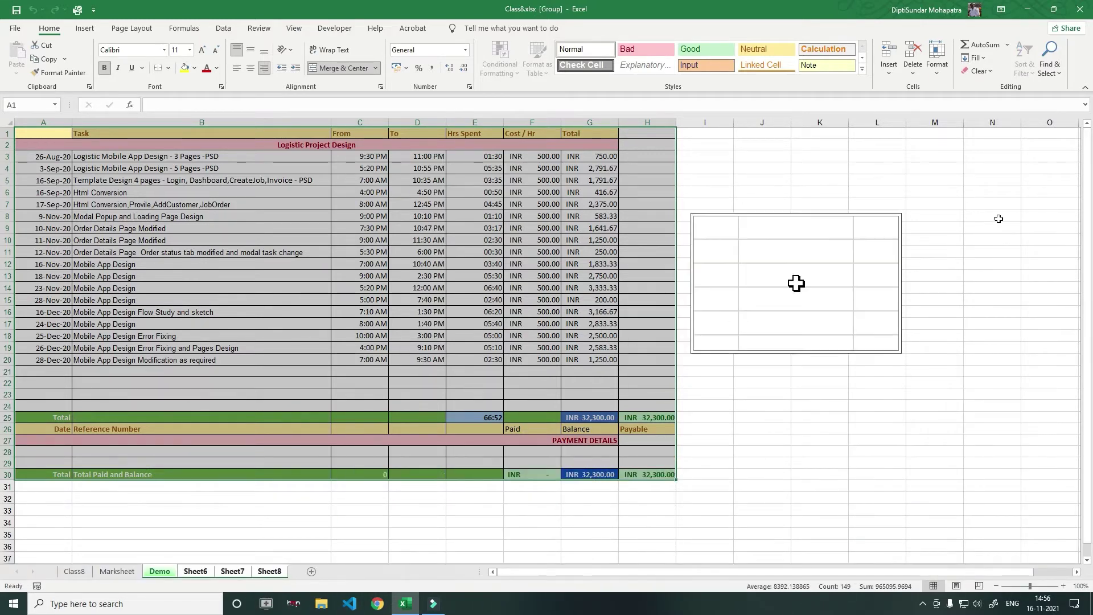
{"action": "left_click", "coordinate": [980, 58]}
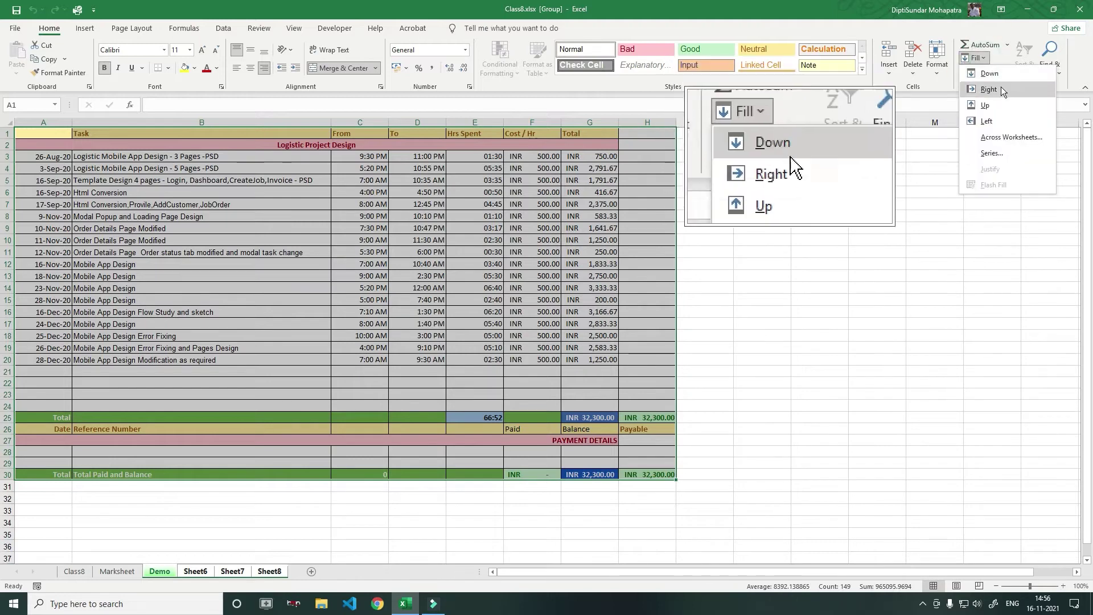
{"action": "left_click", "coordinate": [1014, 137]}
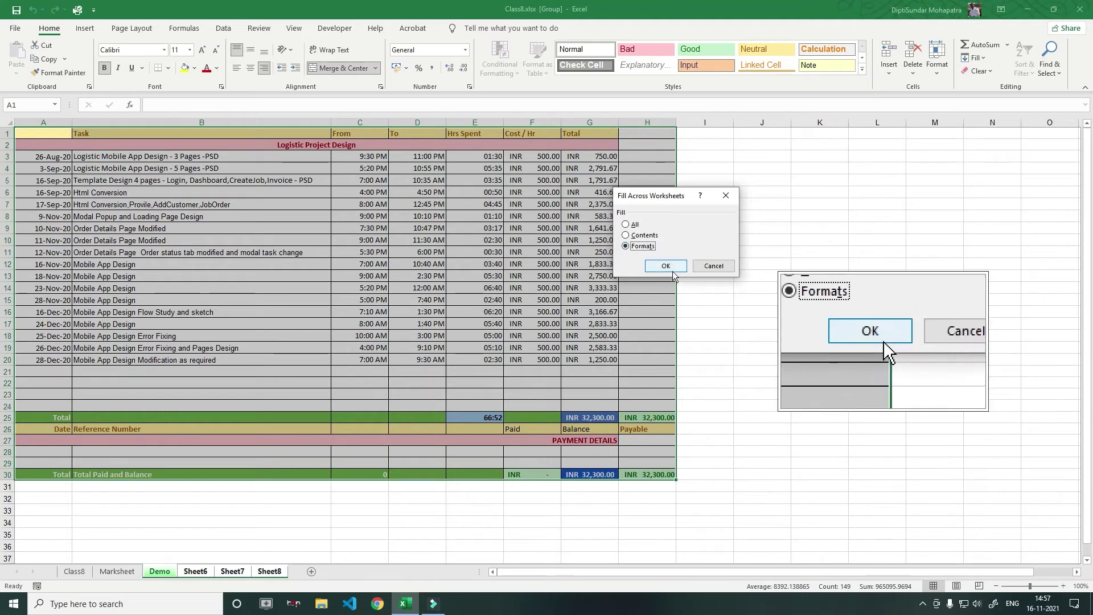
Copy only the table's formats to Sheet6, Sheet7 and Sheet8 and check each sheet
{"action": "left_click", "coordinate": [667, 267]}
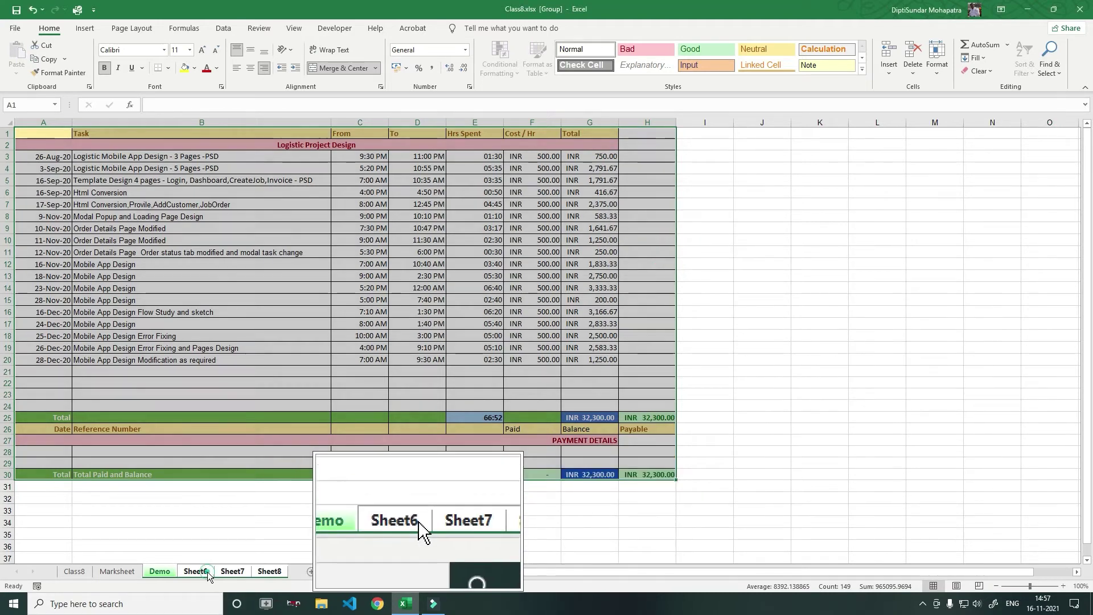
{"action": "left_click", "coordinate": [195, 571]}
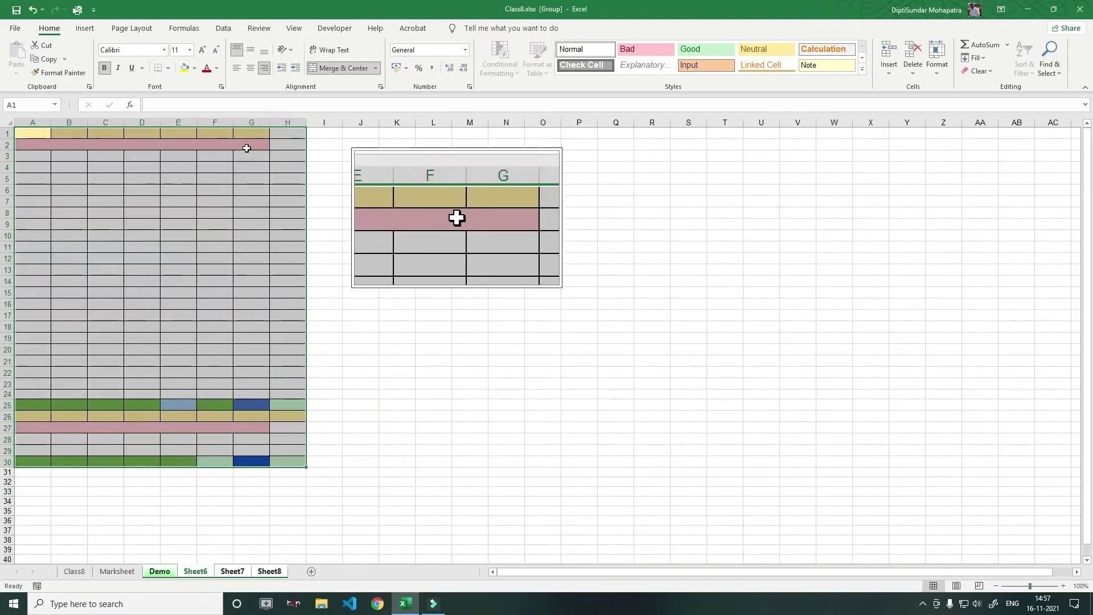
{"action": "left_click", "coordinate": [236, 572]}
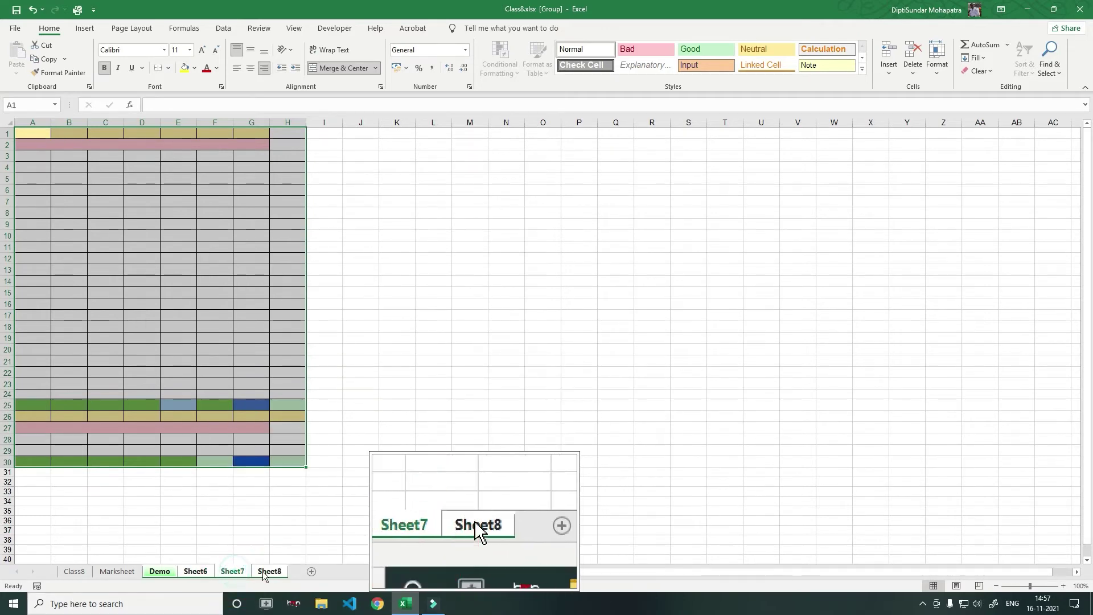
{"action": "left_click", "coordinate": [274, 571]}
{"action": "left_click", "coordinate": [233, 571]}
{"action": "left_click", "coordinate": [195, 571]}
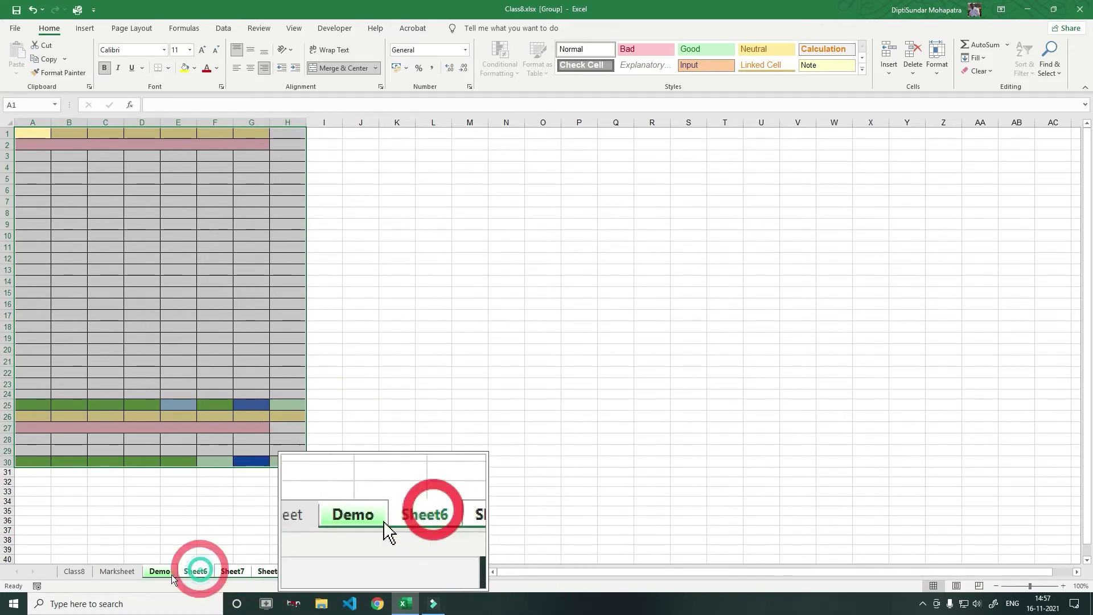
{"action": "left_click", "coordinate": [159, 571]}
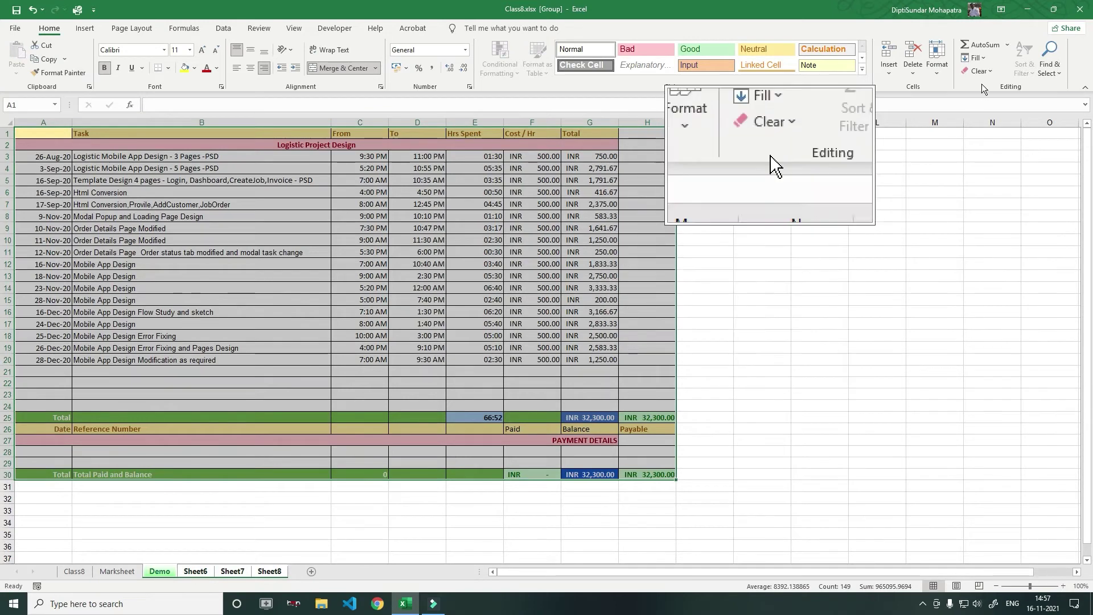
Fill the full table across the grouped sheets and view it on Sheet6
{"action": "left_click", "coordinate": [982, 58]}
{"action": "left_click", "coordinate": [989, 143]}
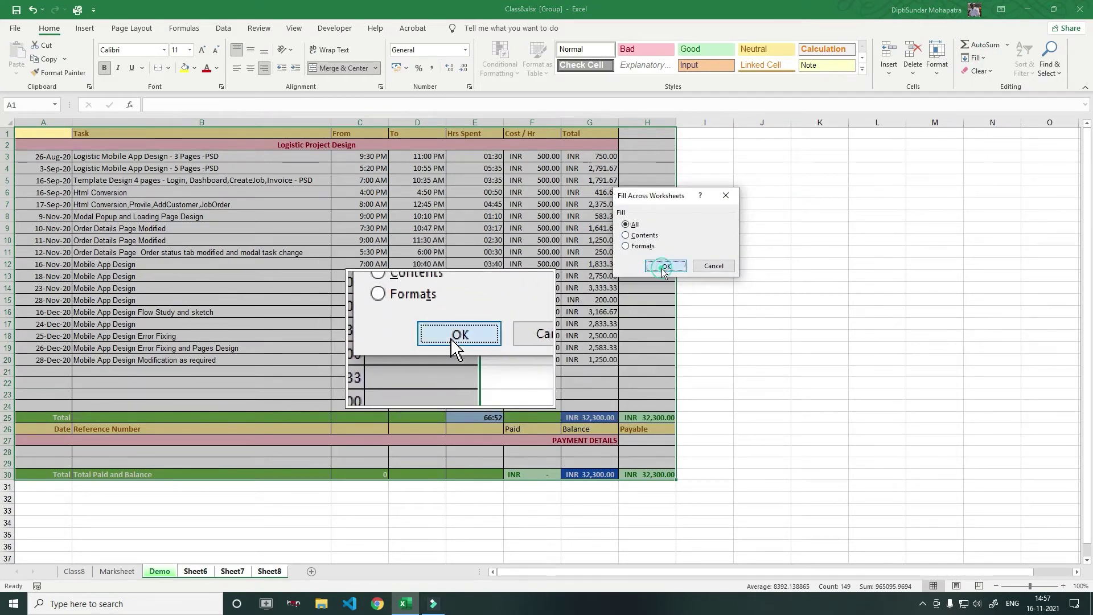
{"action": "left_click", "coordinate": [665, 266]}
{"action": "left_click", "coordinate": [192, 571]}
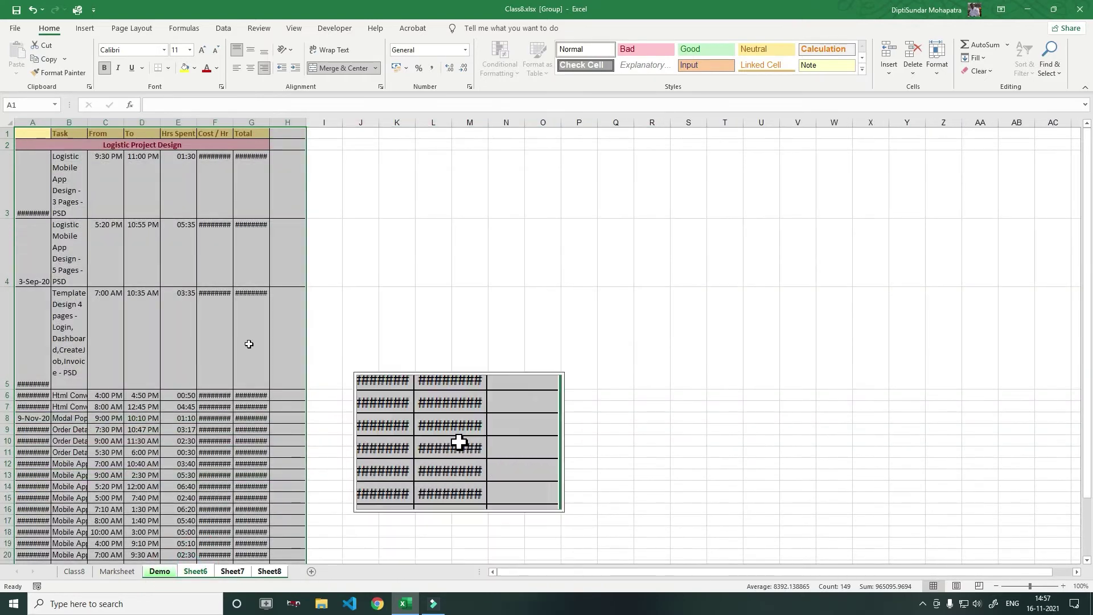
{"action": "scroll", "coordinate": [427, 464], "scroll_direction": "down", "scroll_amount": 3}
Compare the copied tables on Sheet6–Sheet8, then open the Series dialog (Rows, Date, Day, step 1)
{"action": "left_click", "coordinate": [233, 572]}
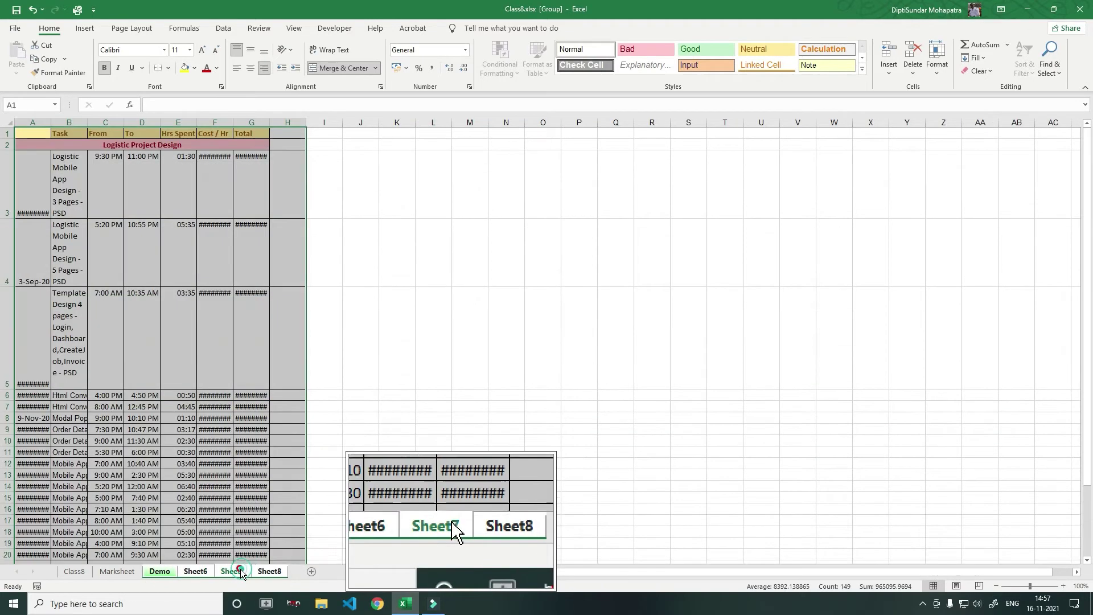
{"action": "left_click", "coordinate": [228, 572]}
{"action": "left_click", "coordinate": [192, 572]}
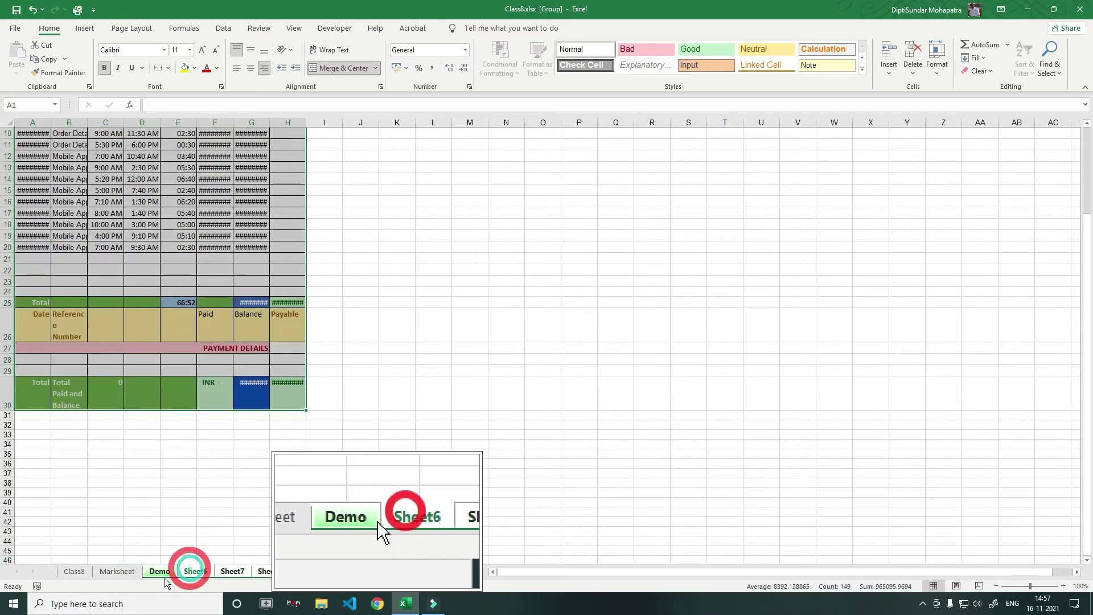
{"action": "left_click", "coordinate": [234, 572]}
{"action": "left_click", "coordinate": [269, 572]}
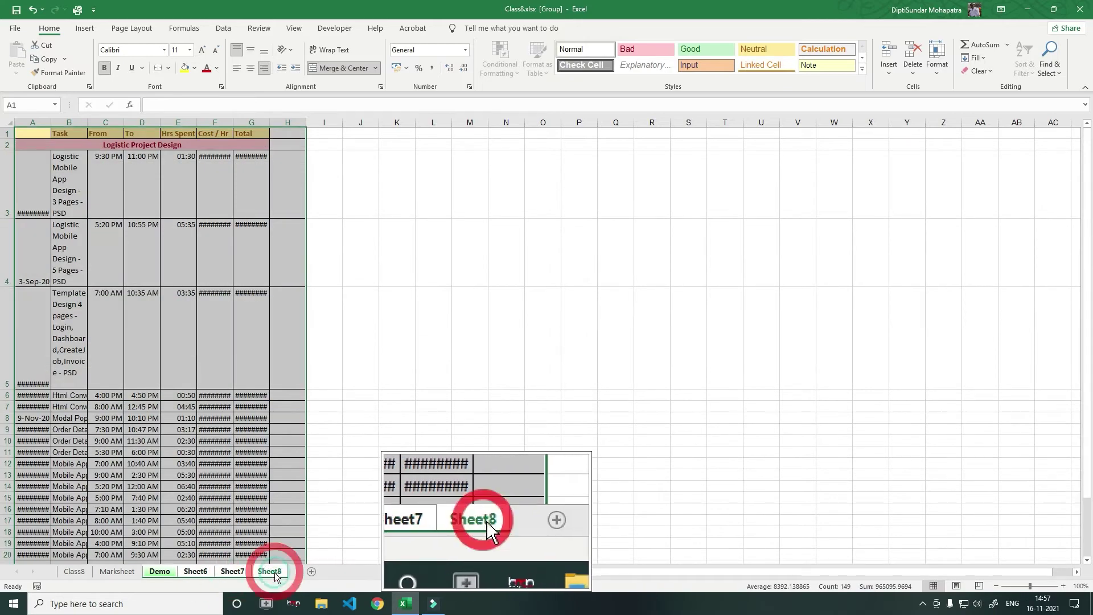
{"action": "left_click", "coordinate": [195, 571]}
{"action": "left_click", "coordinate": [233, 572]}
{"action": "left_click", "coordinate": [270, 572]}
{"action": "left_click", "coordinate": [195, 571]}
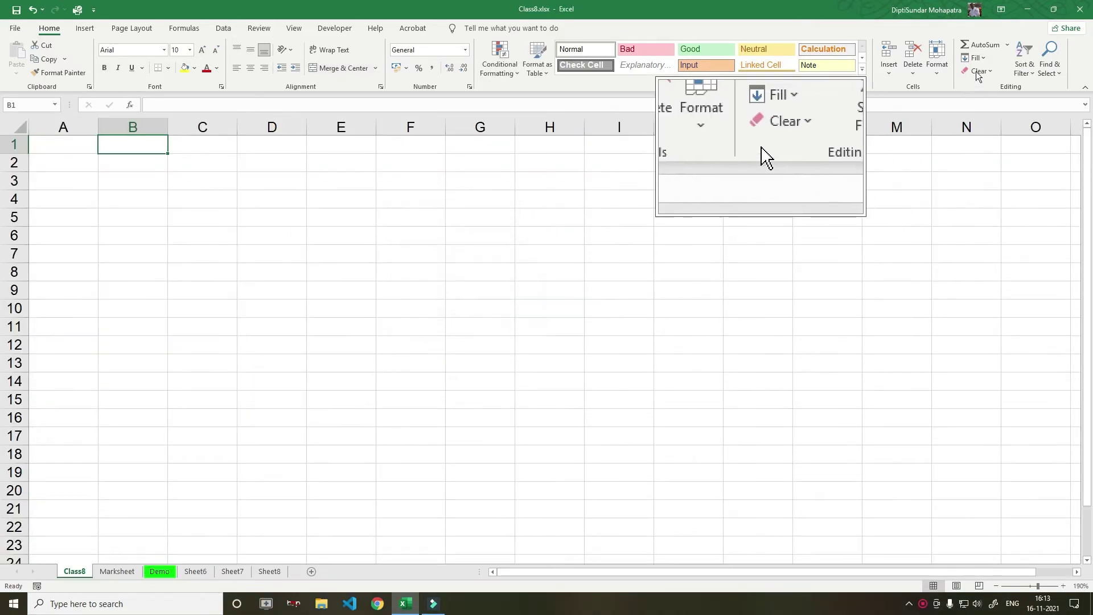
{"action": "left_click", "coordinate": [980, 58]}
{"action": "left_click", "coordinate": [1007, 154]}
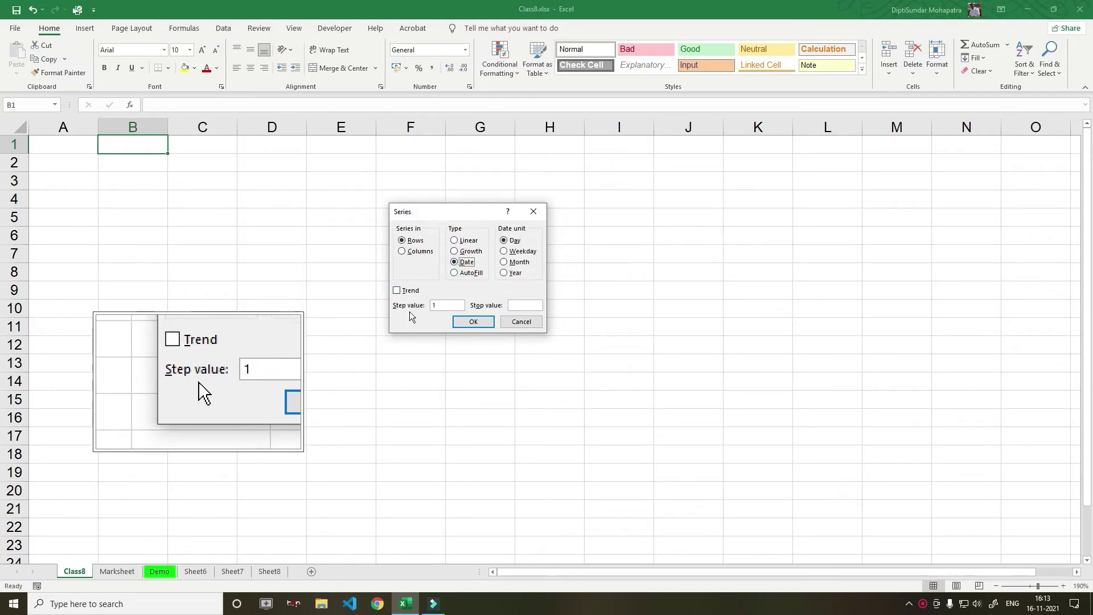
Cancel the Series dialog after viewing the Date unit options, leaving Class8 empty
{"action": "left_click", "coordinate": [517, 322]}
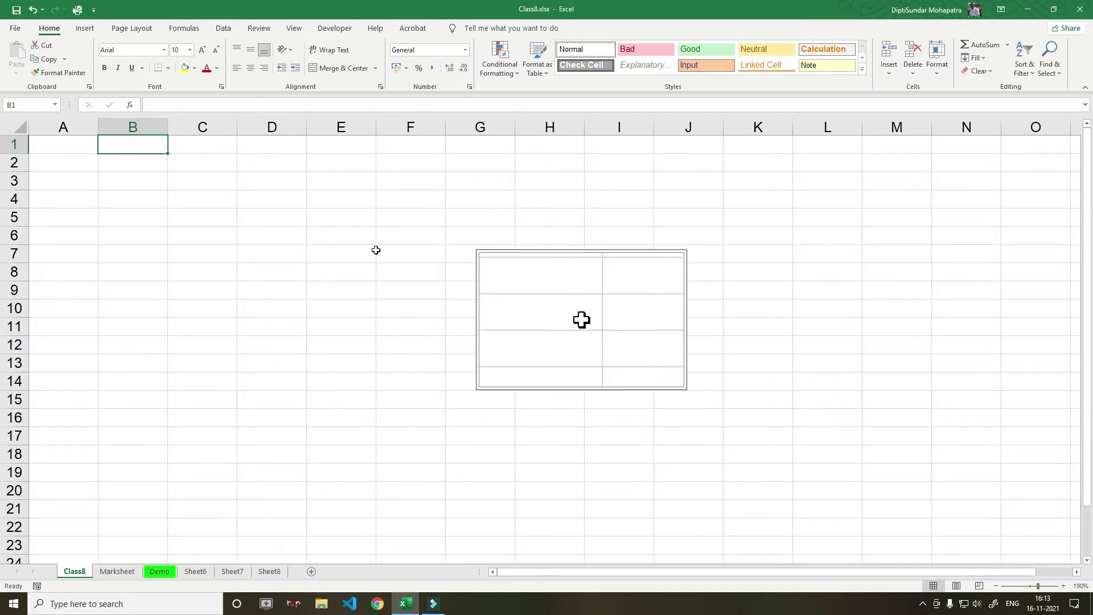
Enter the starting value 1 in cell E5, keeping E5 selected
{"action": "left_click", "coordinate": [330, 221]}
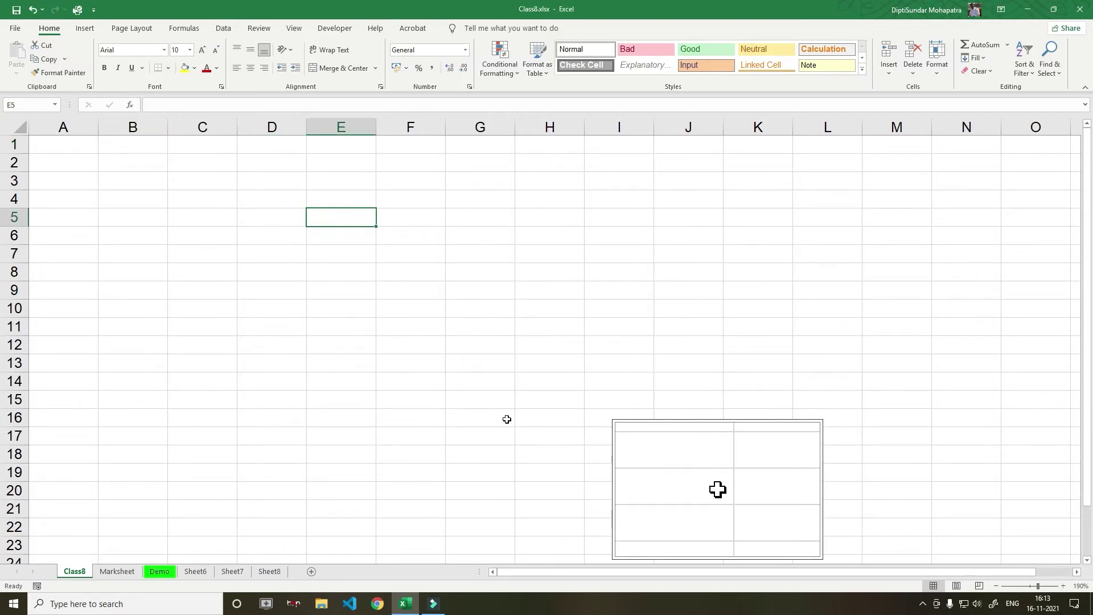
{"action": "type", "text": "1"}
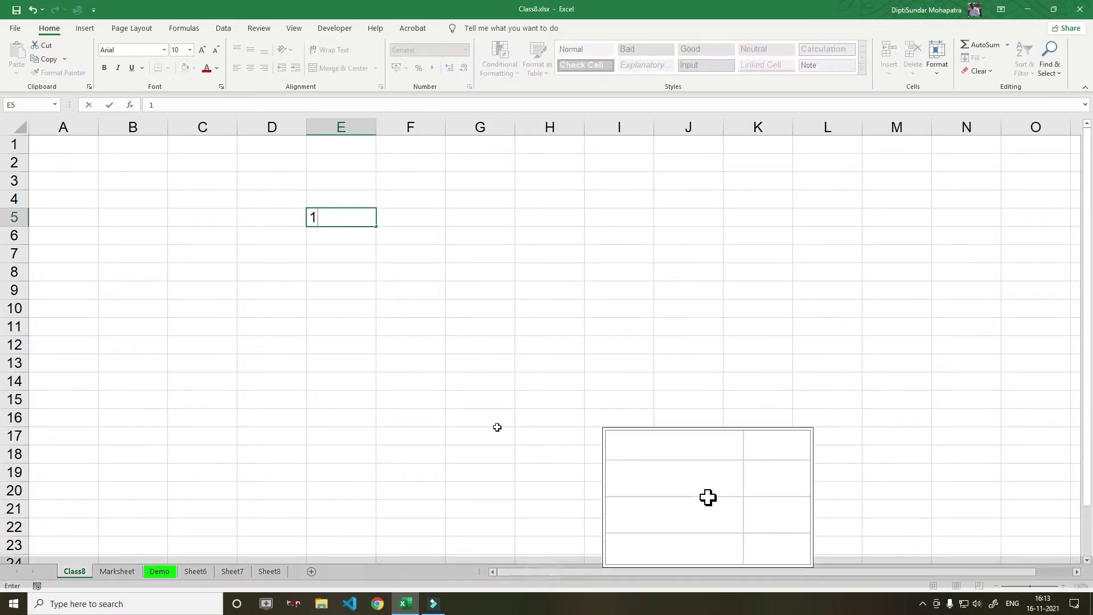
{"action": "key", "text": "ctrl+Return"}
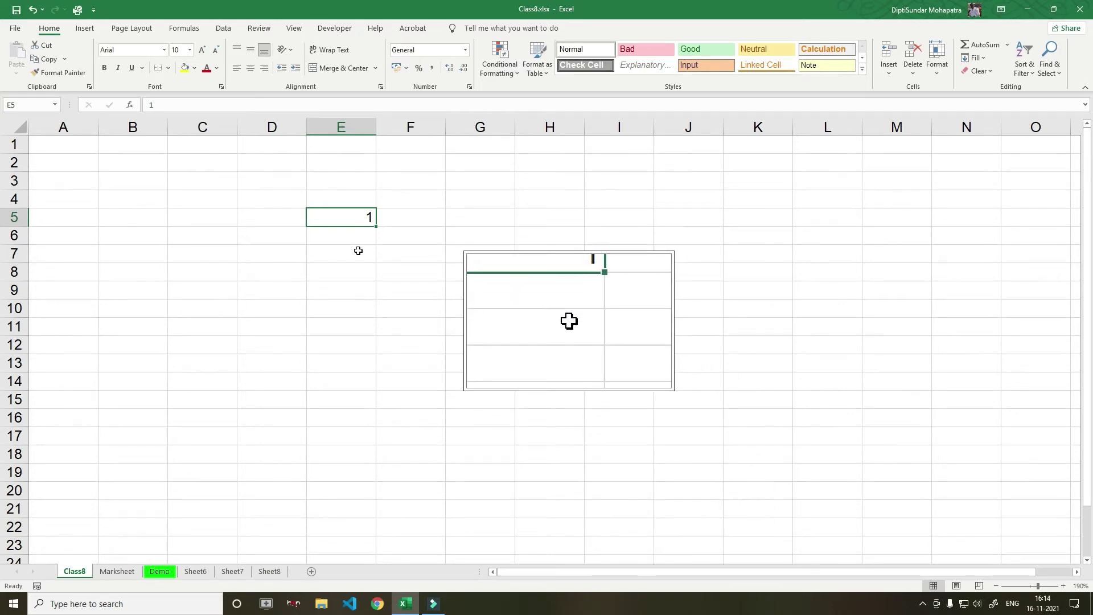
{"action": "key", "text": "Delete"}
{"action": "left_click", "coordinate": [361, 256]}
{"action": "left_click", "coordinate": [356, 219]}
{"action": "type", "text": "1"}
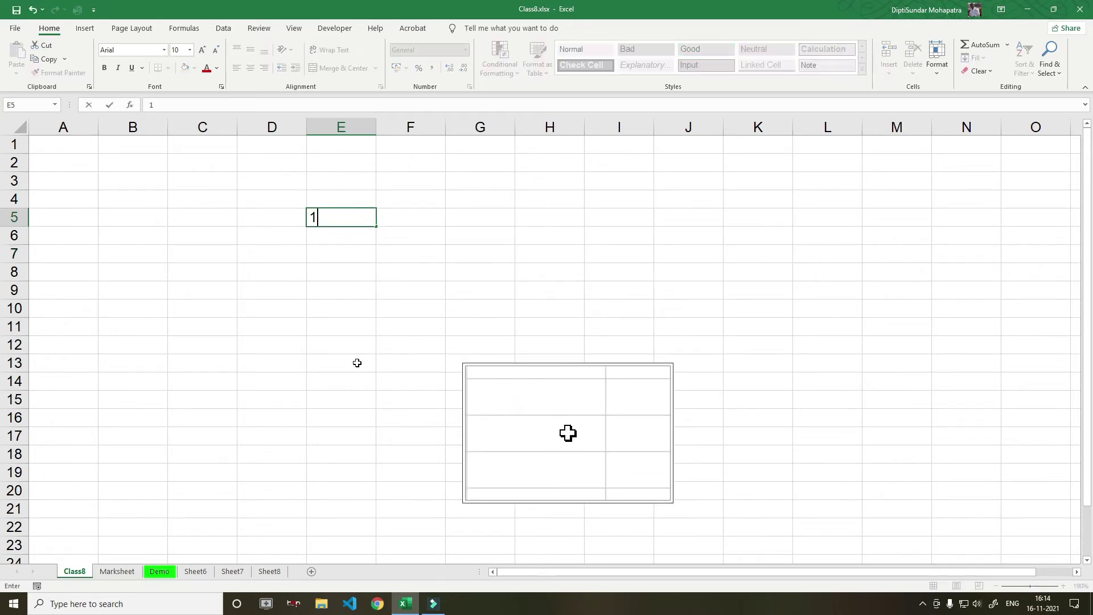
{"action": "key", "text": "Return"}
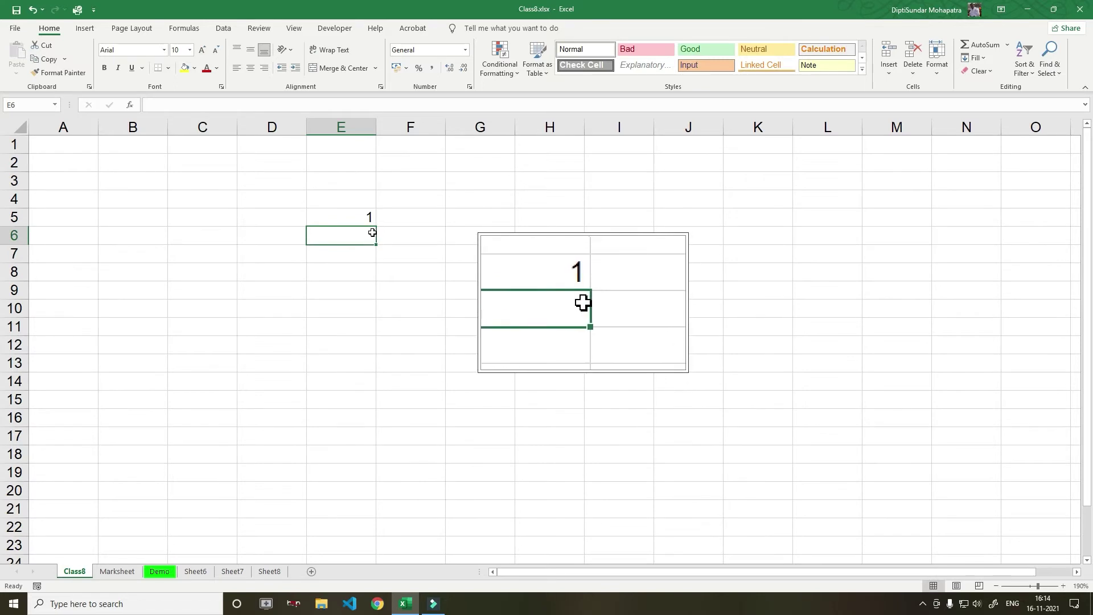
{"action": "left_click", "coordinate": [358, 221]}
{"action": "key", "text": "Delete"}
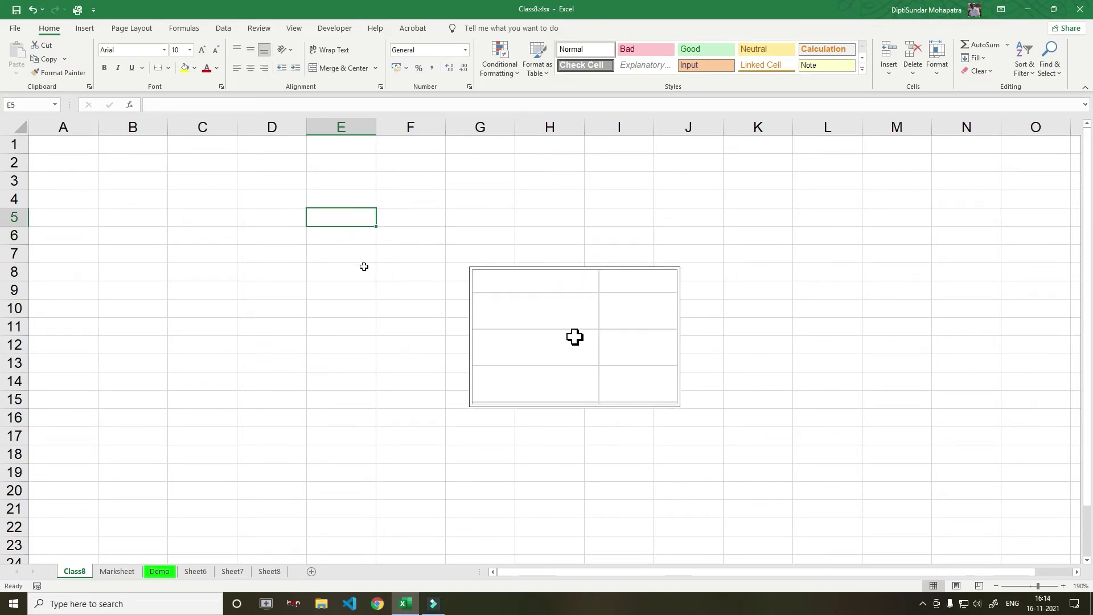
{"action": "type", "text": "1"}
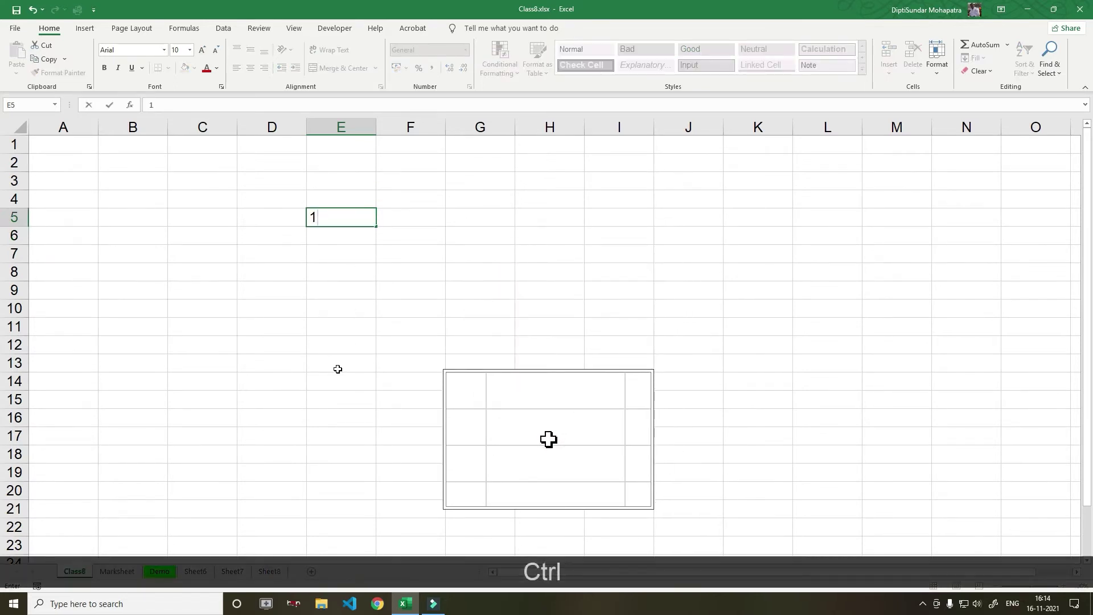
{"action": "key", "text": "ctrl+Return"}
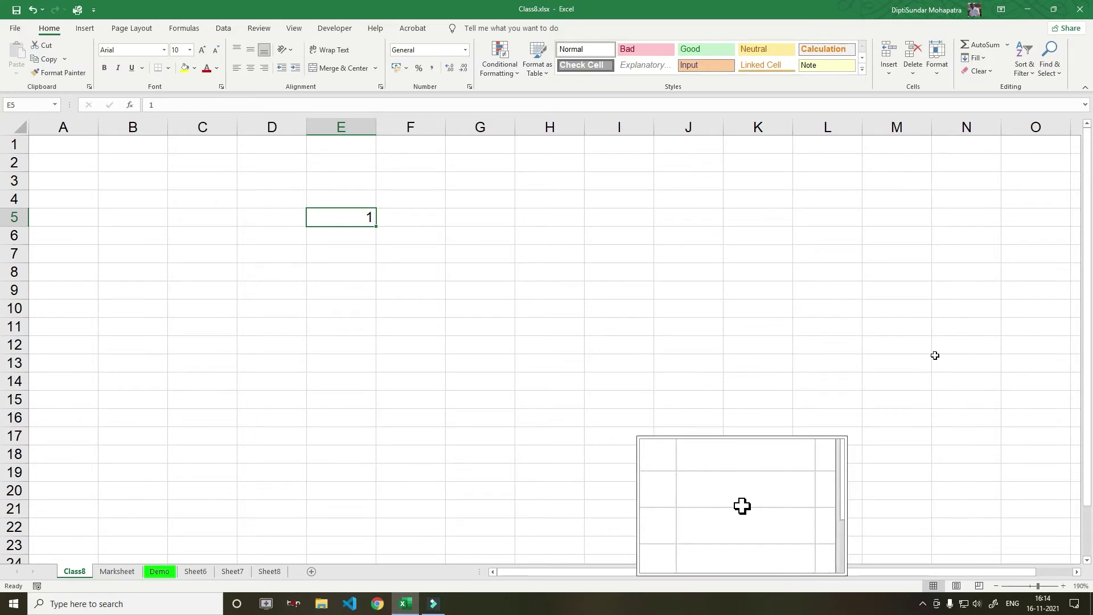
Fill row 5 from E5 with a linear series, step 1, stopping at 25
{"action": "left_click", "coordinate": [977, 58]}
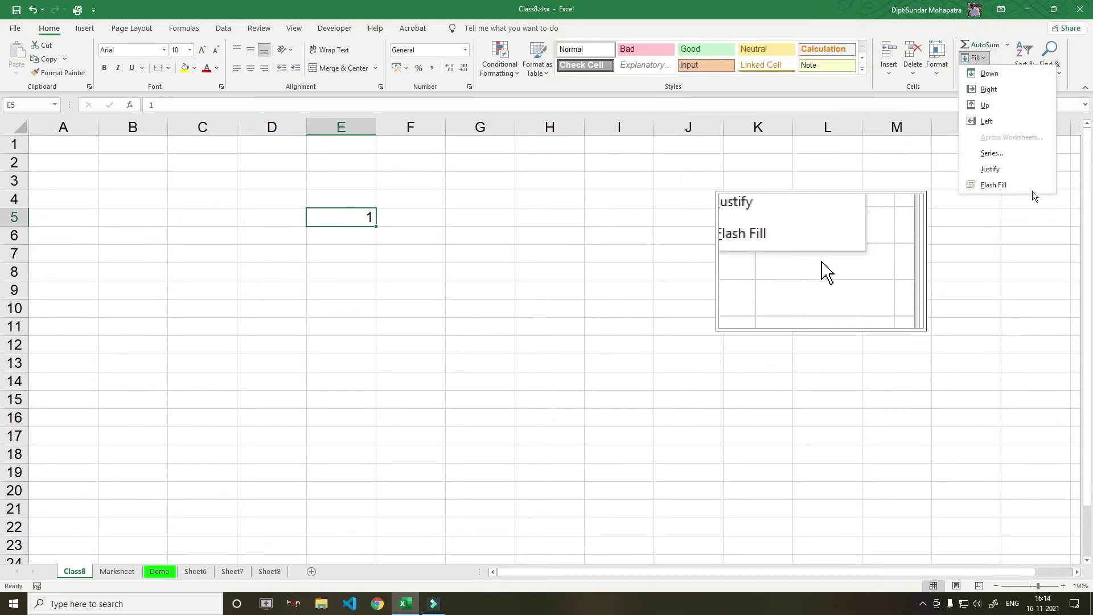
{"action": "left_click", "coordinate": [1000, 154]}
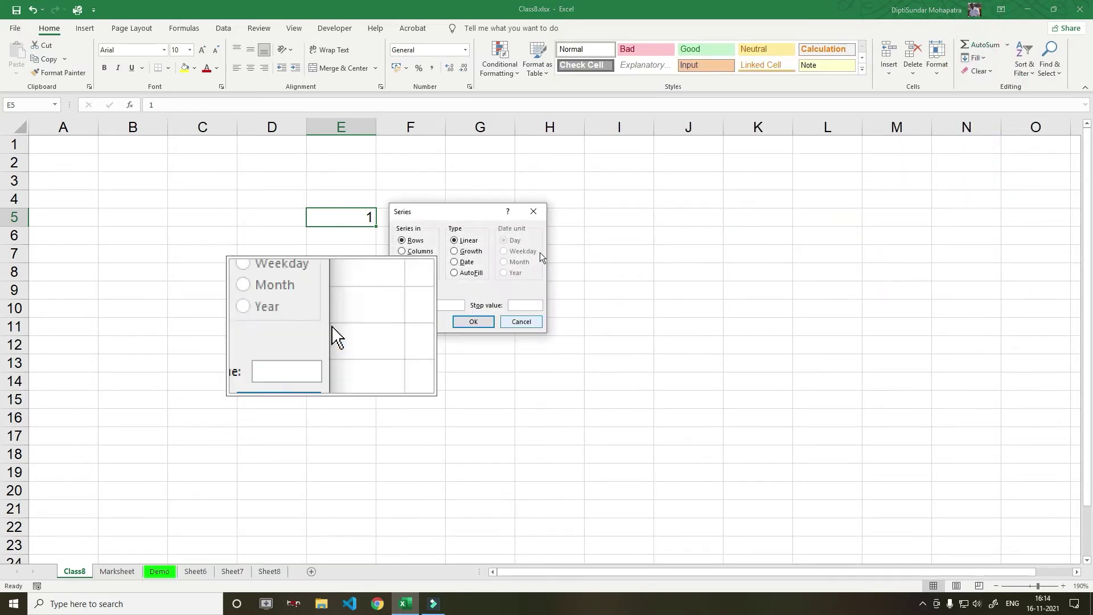
{"action": "left_click_drag", "start_coordinate": [475, 212], "coordinate": [442, 307]}
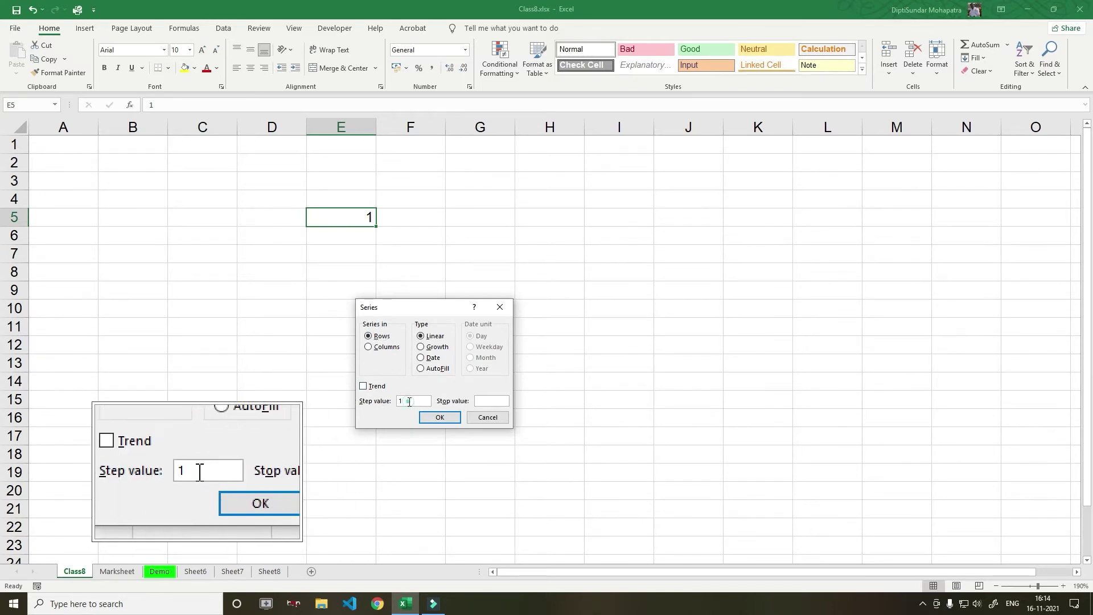
{"action": "left_click_drag", "start_coordinate": [409, 402], "coordinate": [393, 400]}
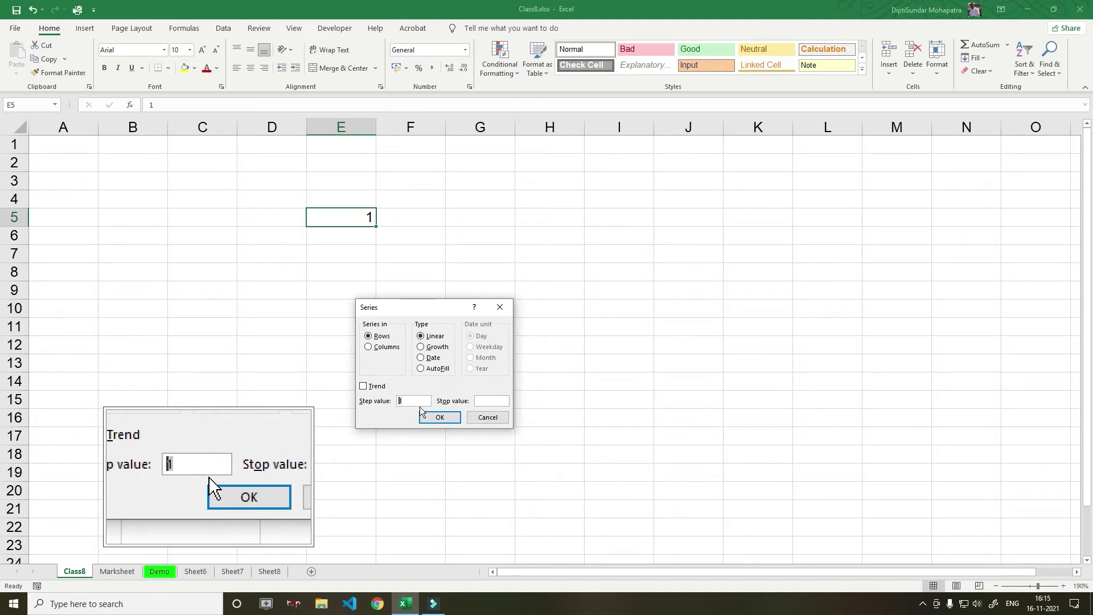
{"action": "left_click", "coordinate": [491, 400]}
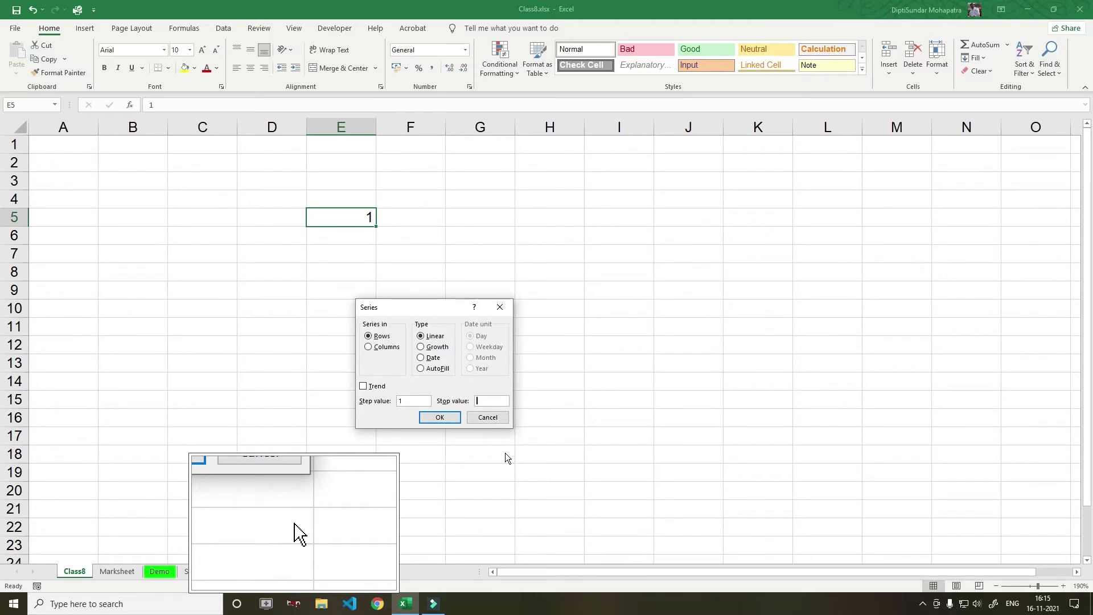
{"action": "type", "text": "25"}
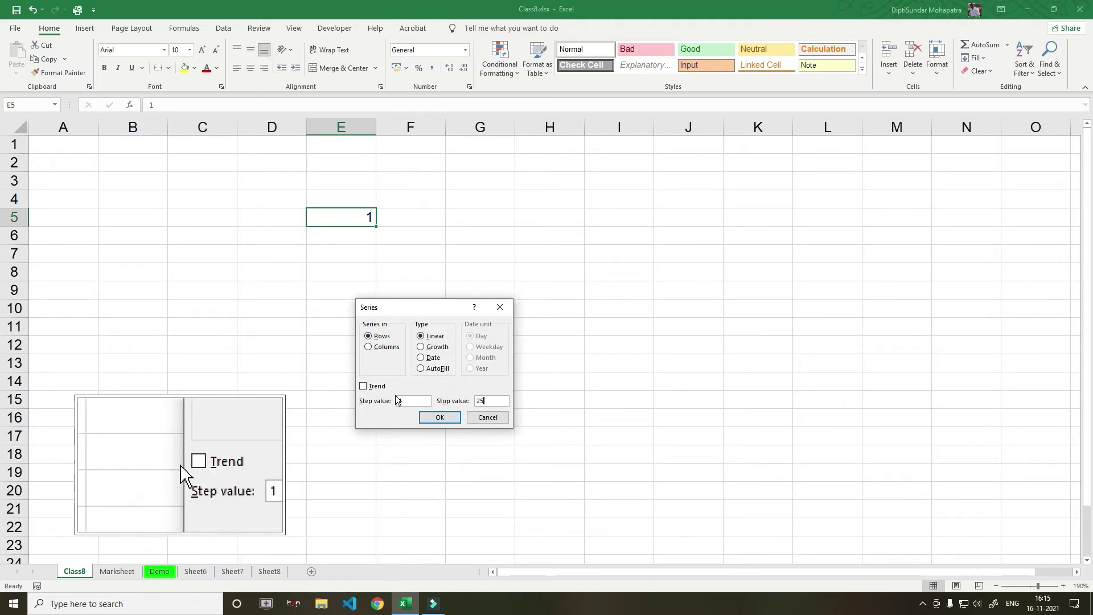
{"action": "left_click", "coordinate": [439, 419]}
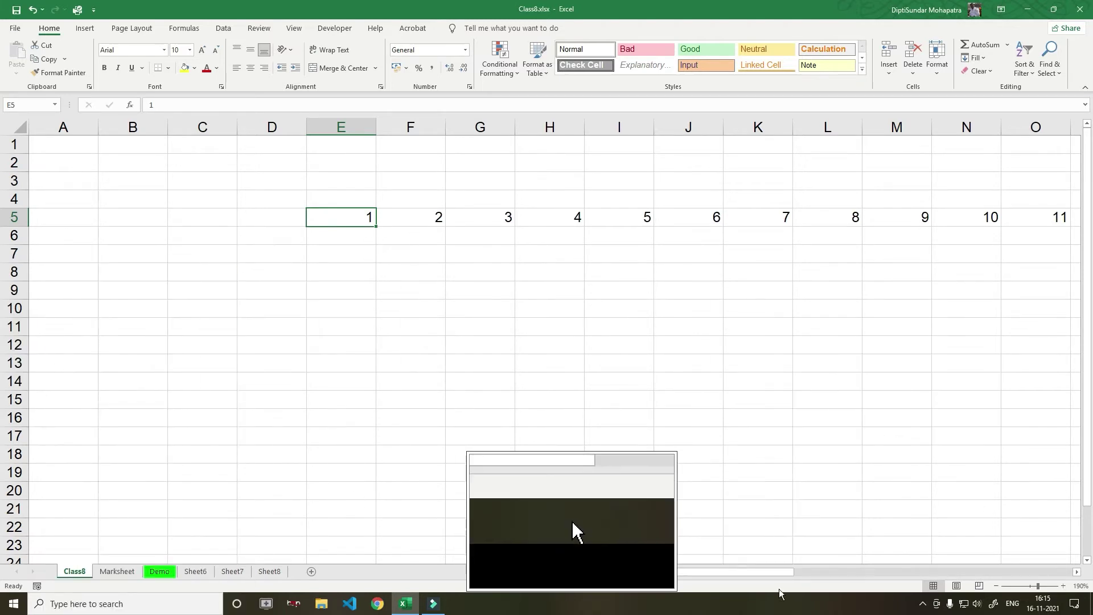
{"action": "left_click_drag", "start_coordinate": [775, 572], "coordinate": [532, 595]}
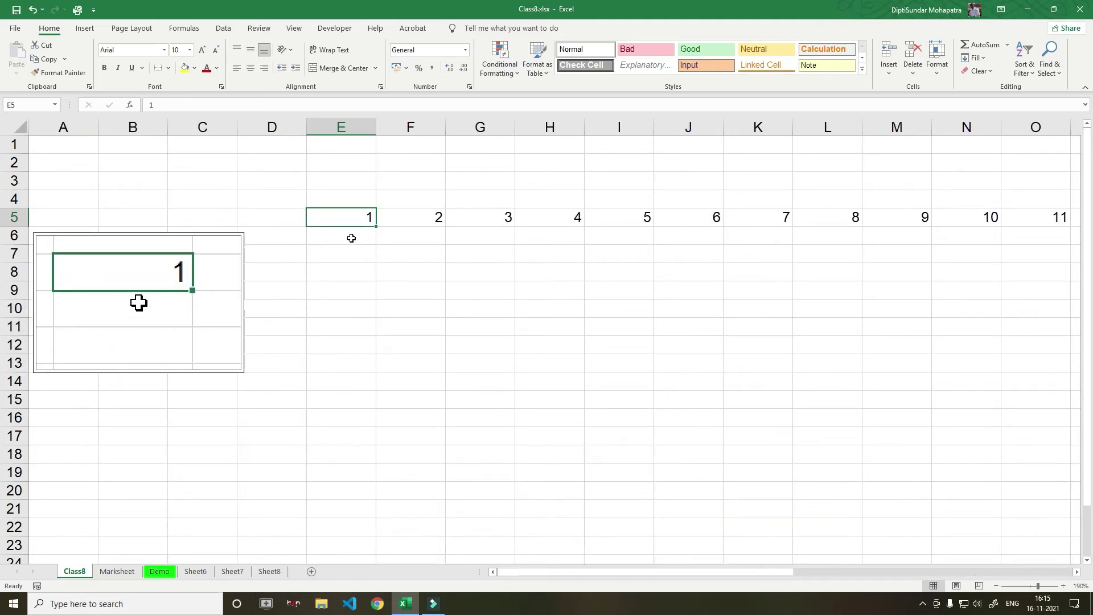
Fill column E down from E5 with a linear series, step 2, stop value 25
{"action": "left_click", "coordinate": [975, 57]}
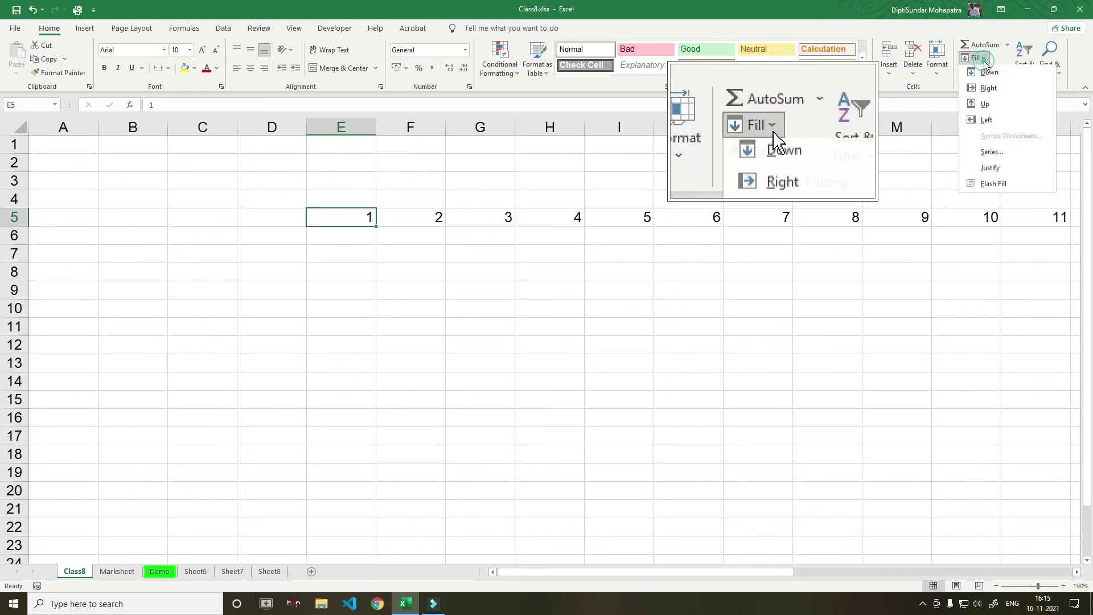
{"action": "left_click", "coordinate": [992, 153]}
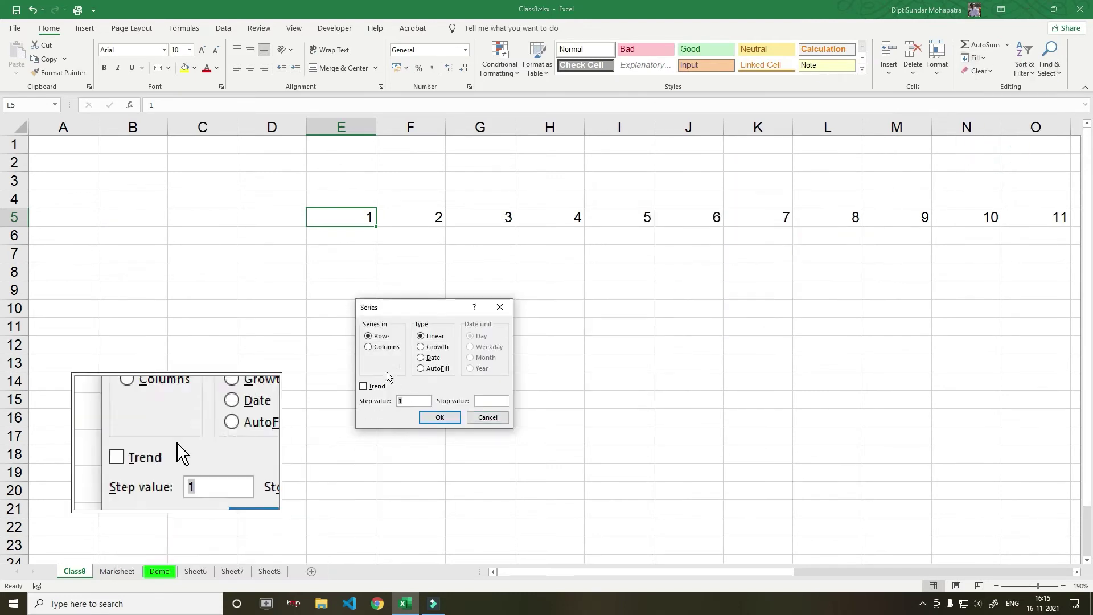
{"action": "left_click", "coordinate": [368, 347]}
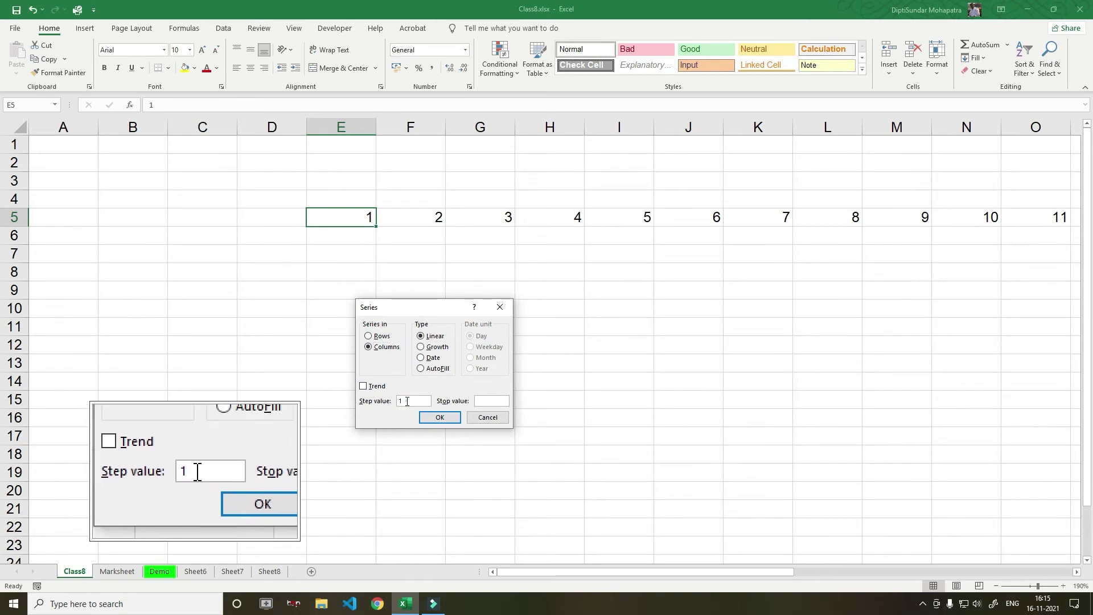
{"action": "left_click", "coordinate": [363, 415]}
{"action": "type", "text": "2"}
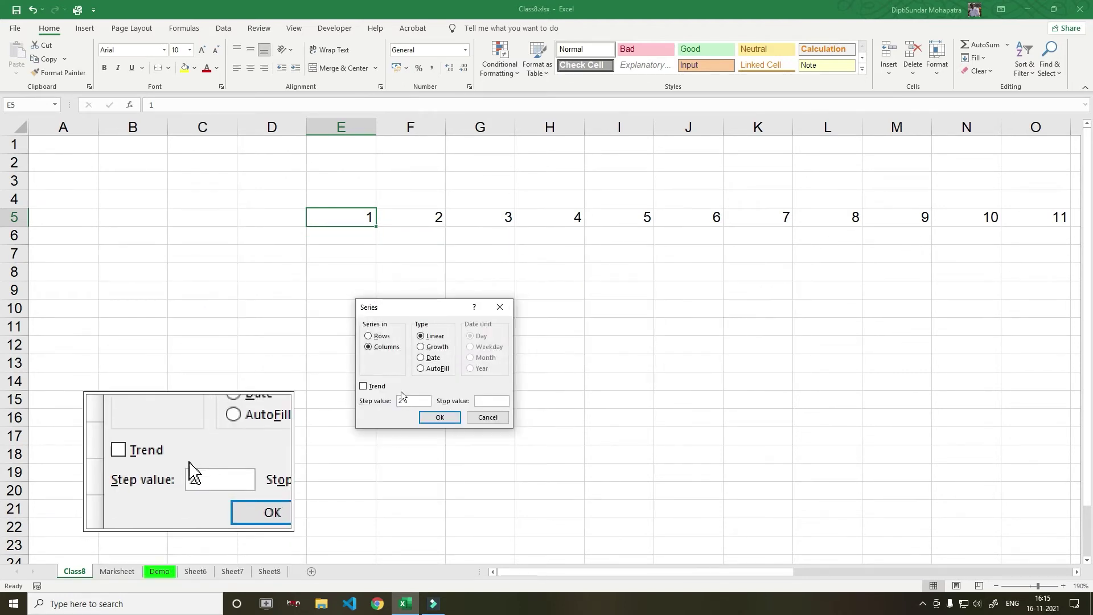
{"action": "left_click", "coordinate": [483, 401]}
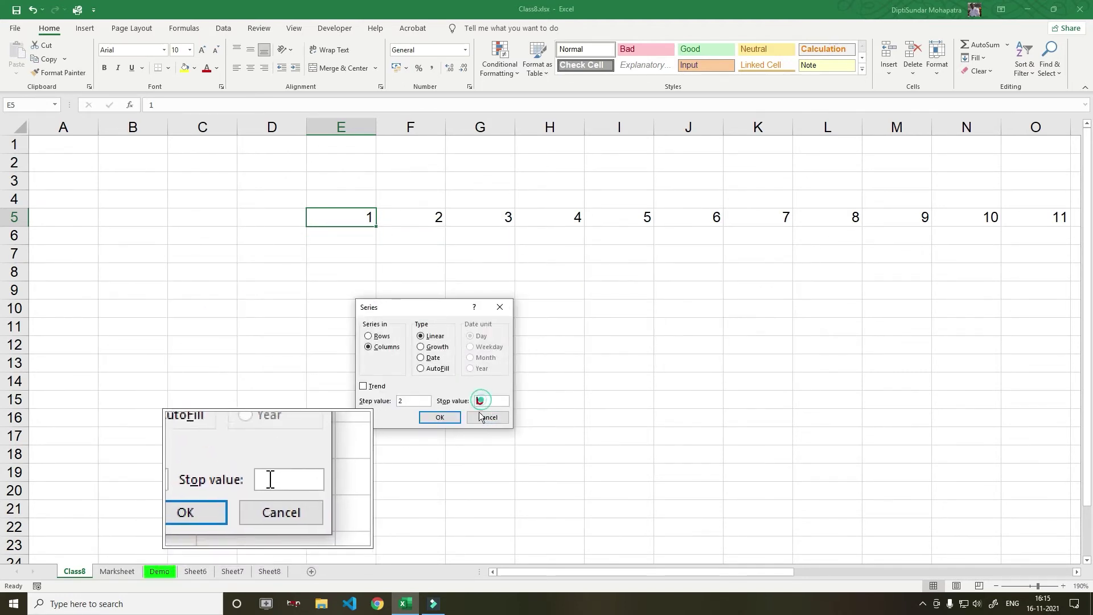
{"action": "type", "text": "25"}
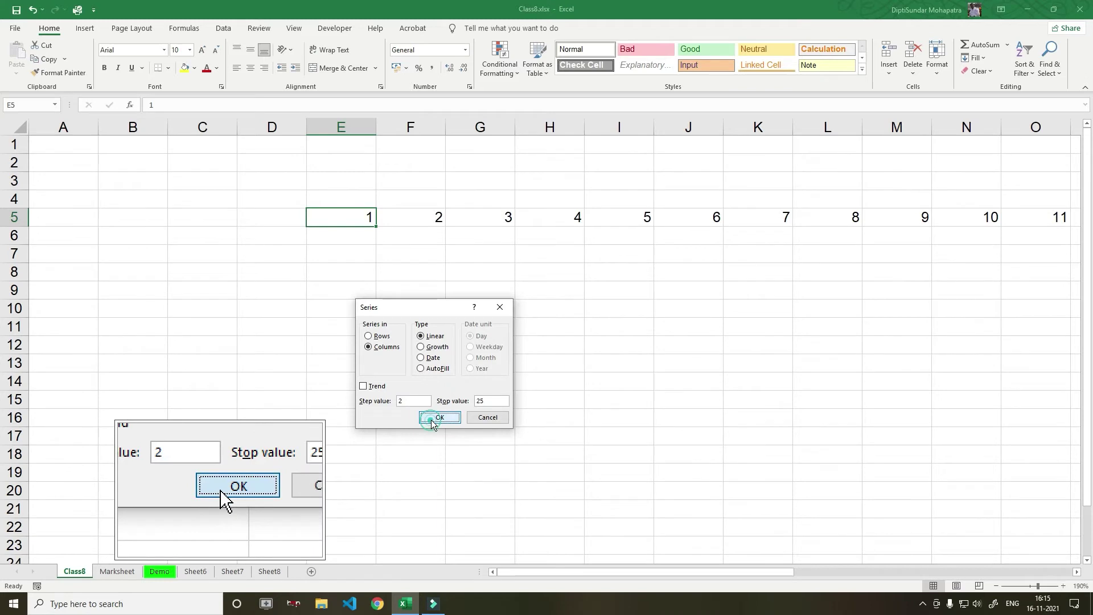
{"action": "left_click", "coordinate": [431, 420]}
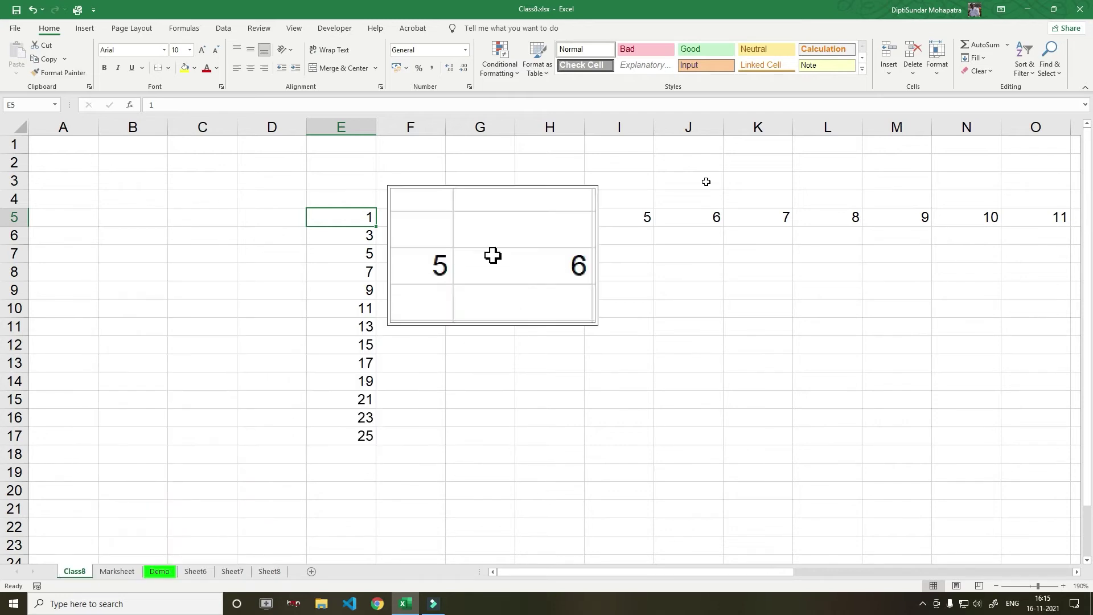
Clear the values in E6:E16, leaving 1 in E5 and 25 in E17
{"action": "left_click", "coordinate": [410, 250]}
{"action": "left_click", "coordinate": [976, 58]}
{"action": "left_click", "coordinate": [1000, 156]}
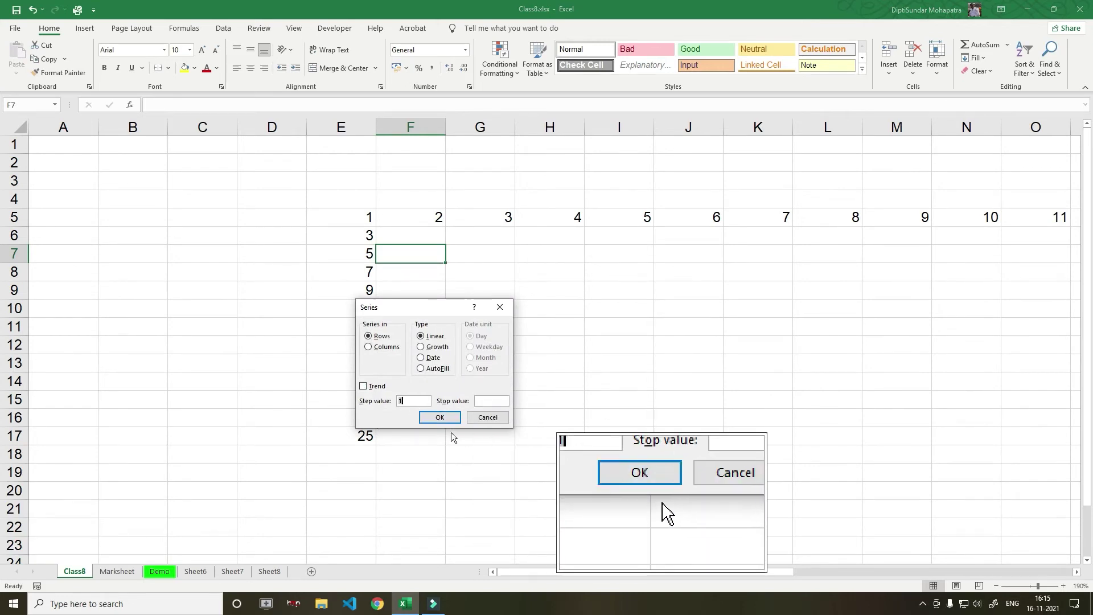
{"action": "left_click", "coordinate": [487, 421]}
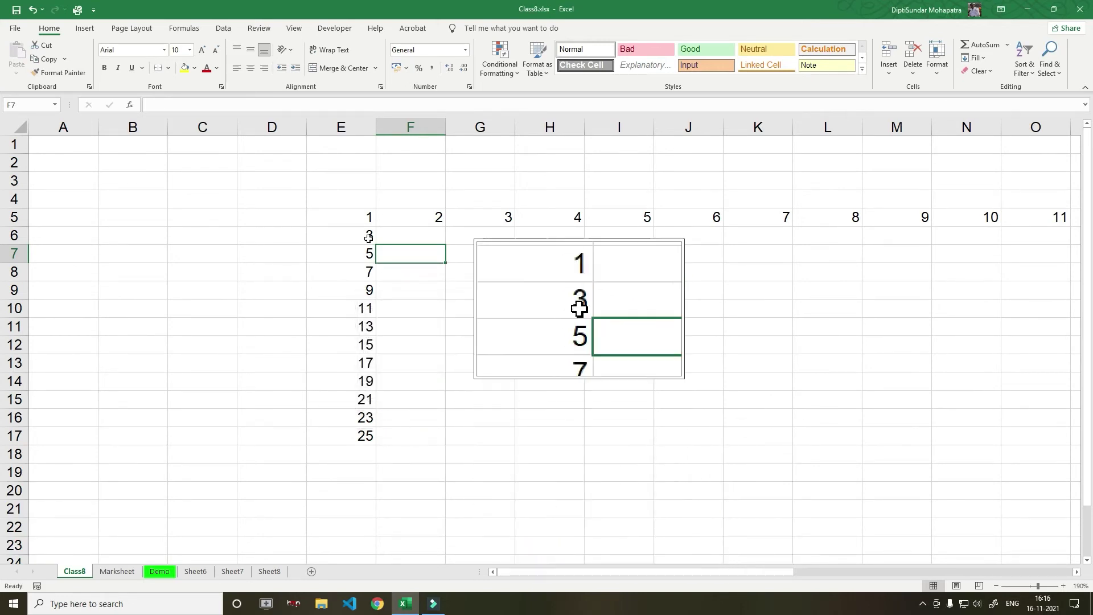
{"action": "left_click_drag", "start_coordinate": [367, 234], "coordinate": [355, 412]}
{"action": "key", "text": "Delete"}
Try a step-2 linear series fill on E5:E17, then undo it
{"action": "left_click_drag", "start_coordinate": [359, 219], "coordinate": [354, 438]}
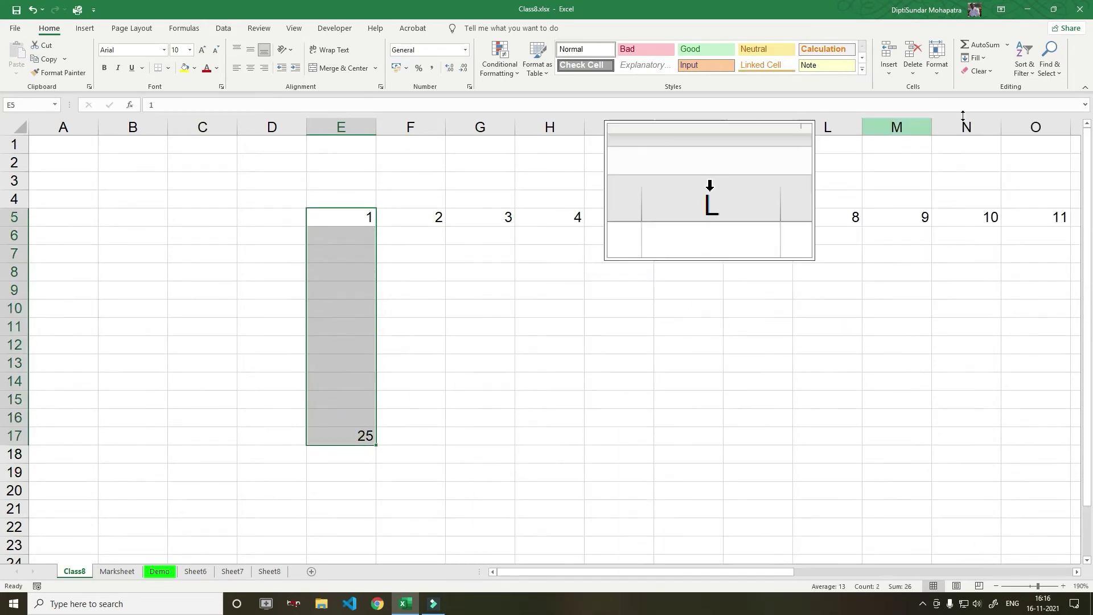
{"action": "left_click", "coordinate": [986, 58]}
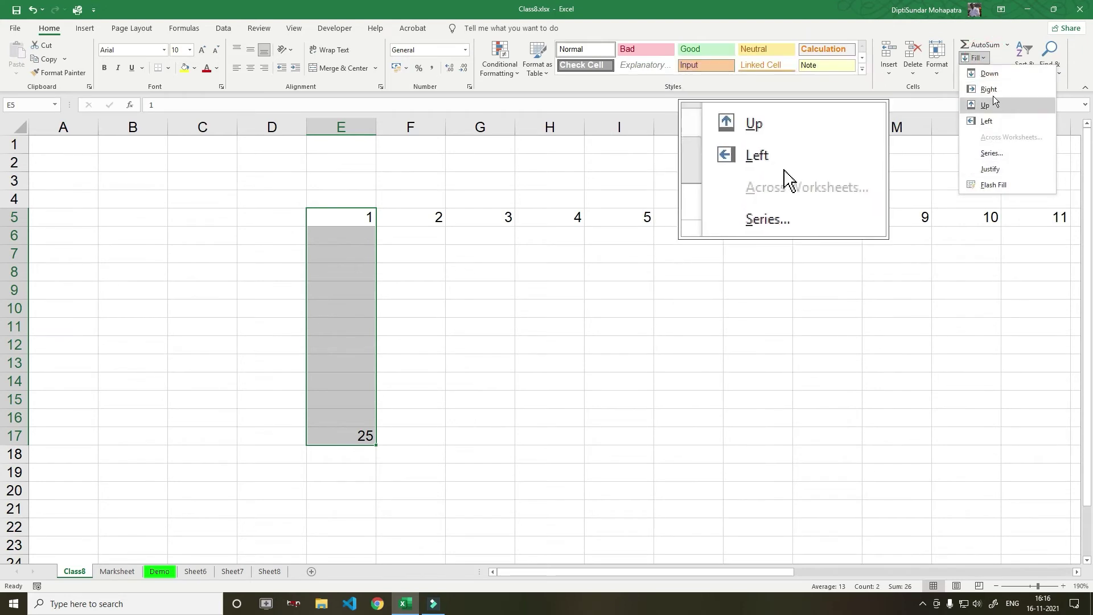
{"action": "left_click", "coordinate": [991, 153]}
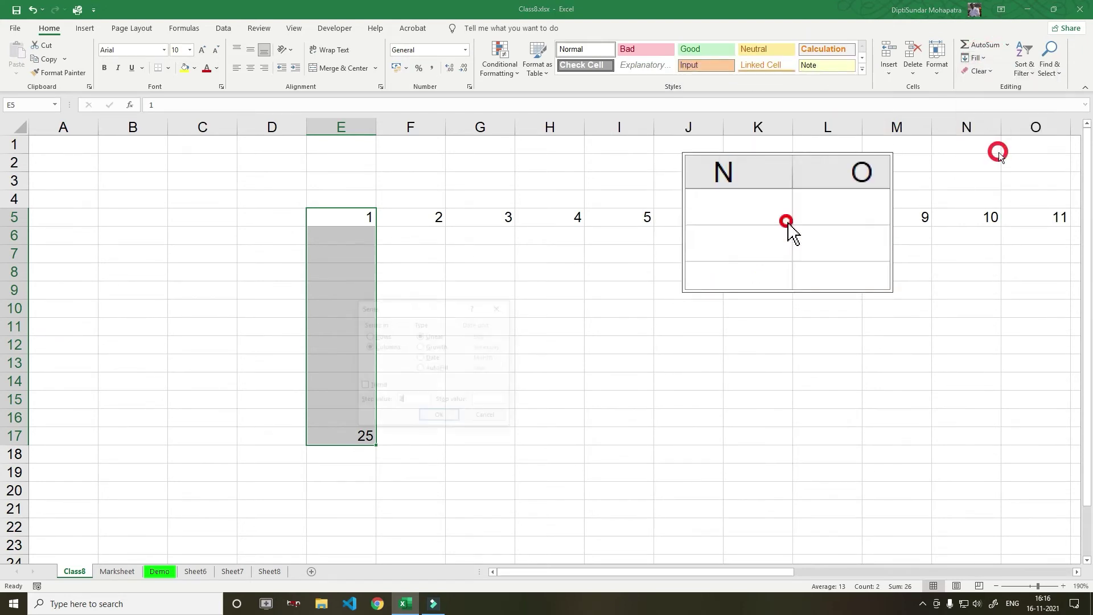
{"action": "left_click_drag", "start_coordinate": [444, 306], "coordinate": [757, 243]}
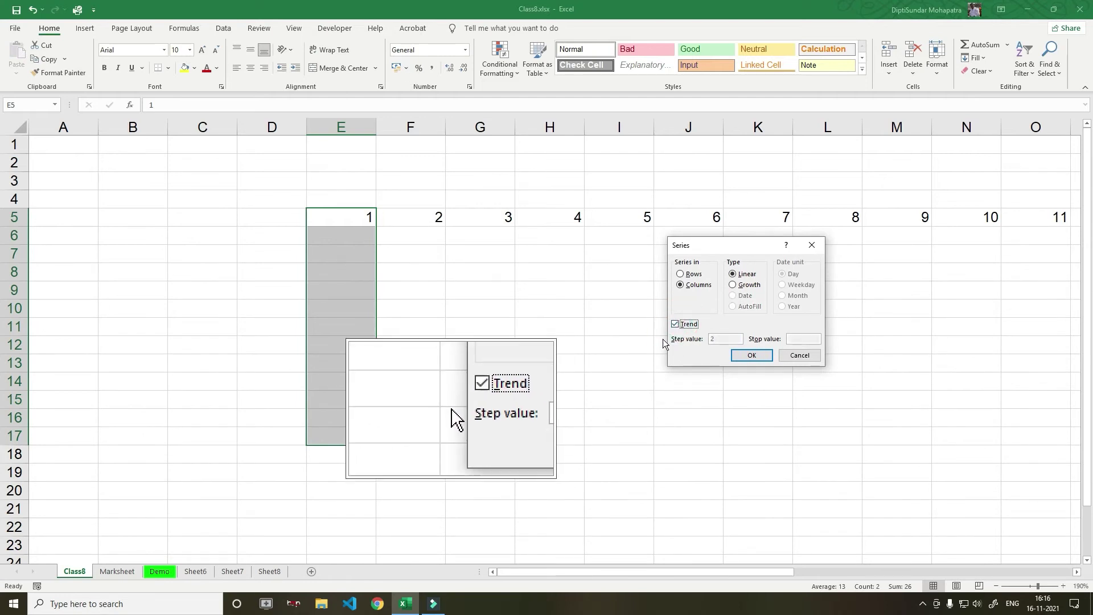
{"action": "left_click", "coordinate": [675, 324]}
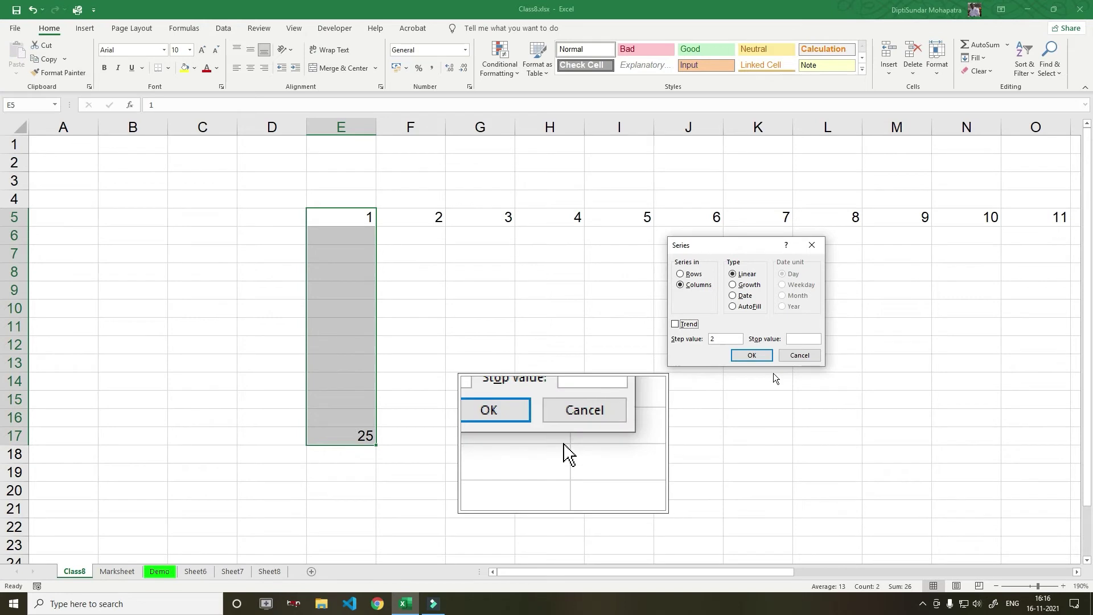
{"action": "left_click", "coordinate": [721, 340]}
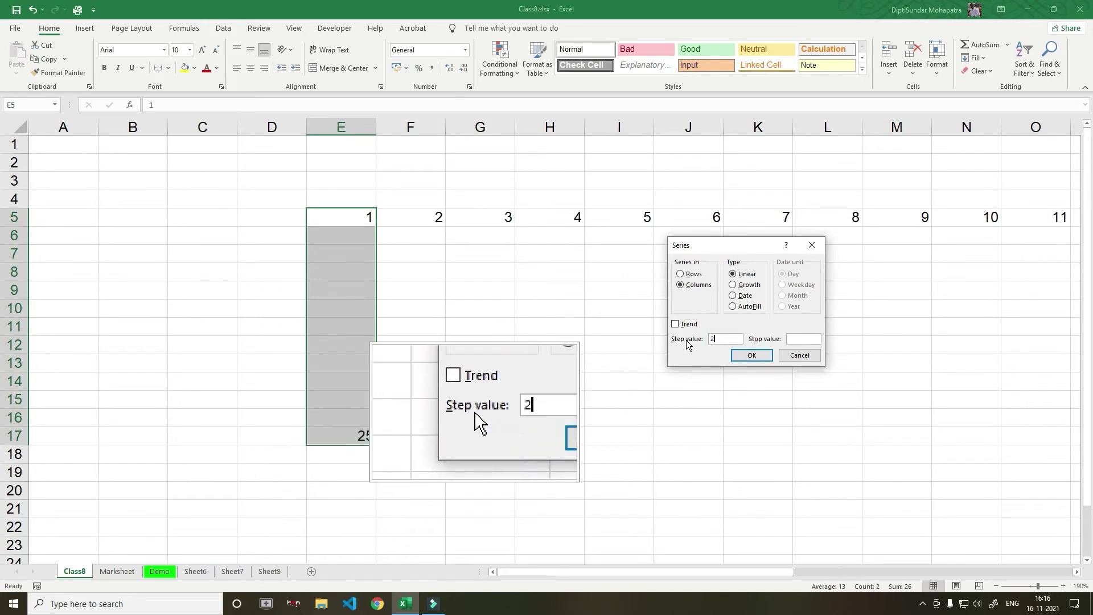
{"action": "left_click", "coordinate": [675, 324]}
{"action": "left_click", "coordinate": [753, 356]}
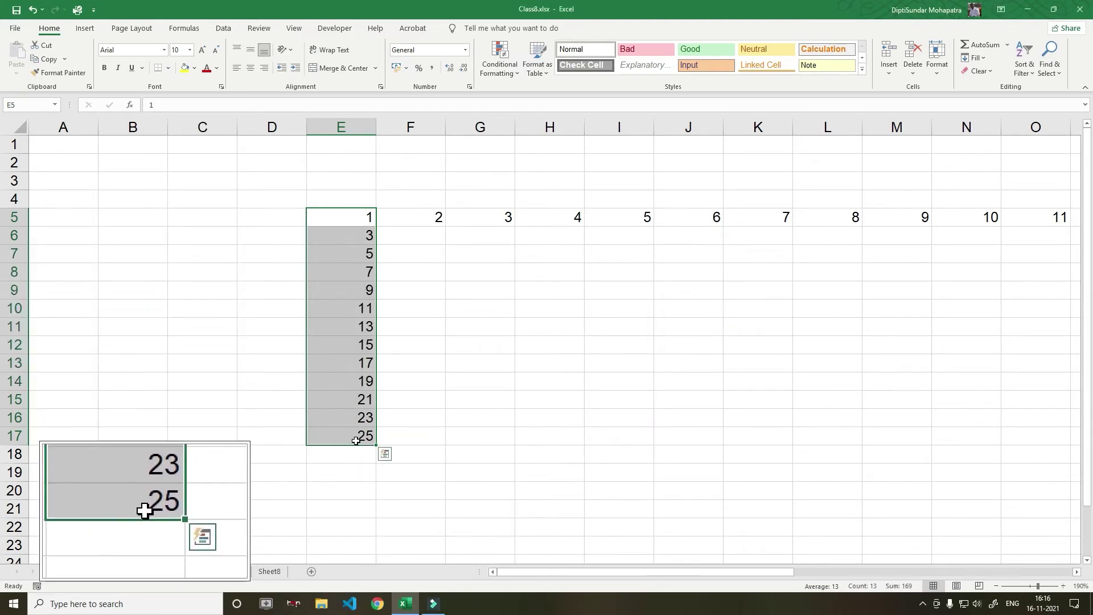
{"action": "left_click", "coordinate": [464, 390]}
{"action": "key", "text": "ctrl+z"}
{"action": "left_click", "coordinate": [359, 434]}
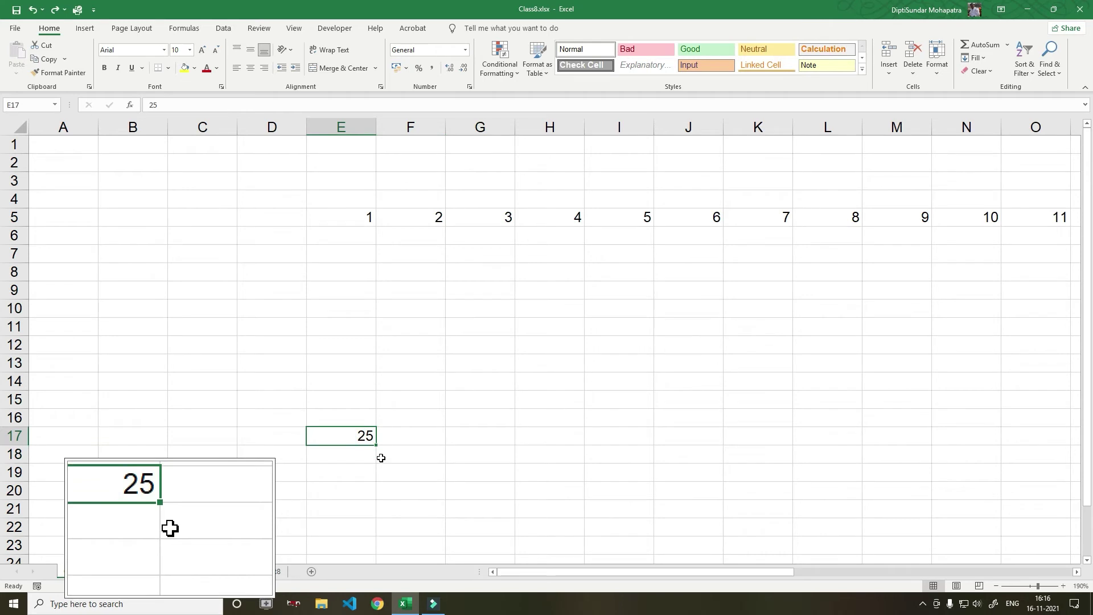
Put 30 in E17 and fill E5:E17 with a Linear trend from 1 to 30
{"action": "left_click", "coordinate": [549, 437]}
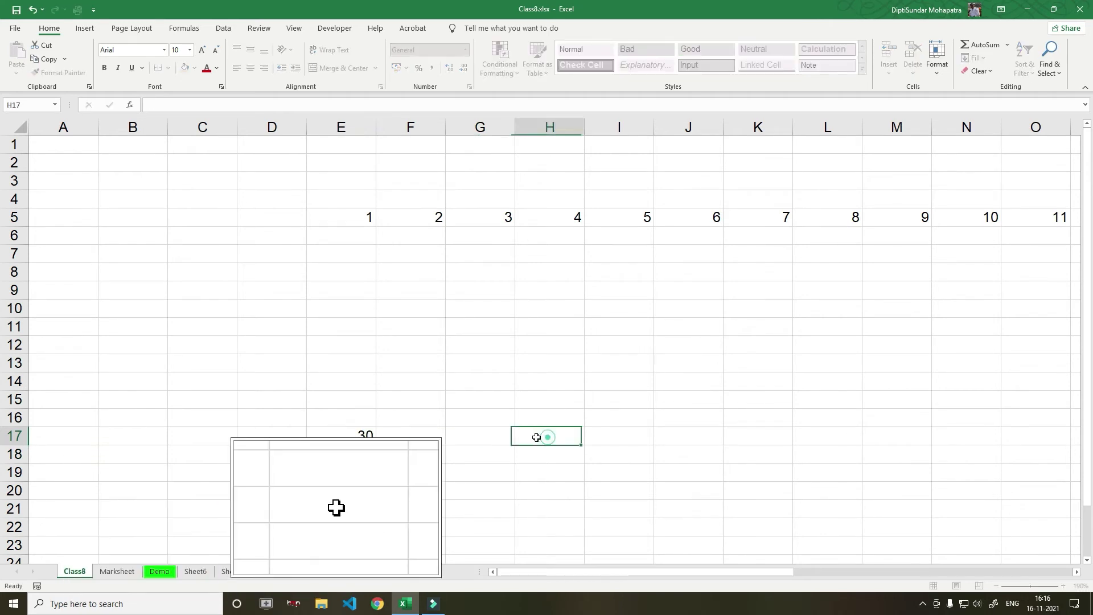
{"action": "left_click_drag", "start_coordinate": [369, 221], "coordinate": [354, 439]}
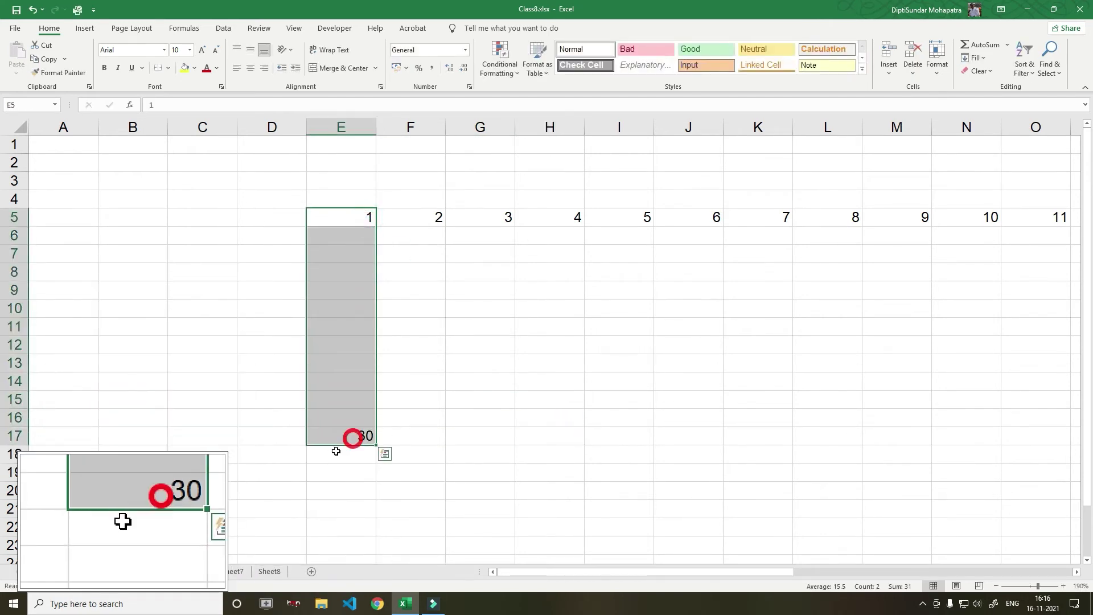
{"action": "left_click", "coordinate": [983, 57]}
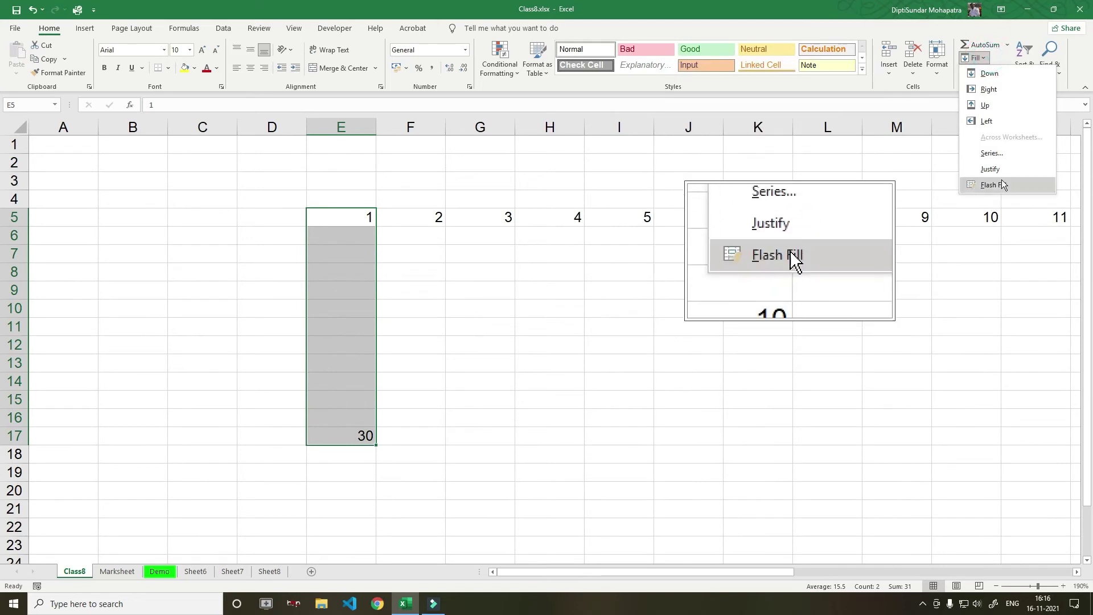
{"action": "left_click", "coordinate": [998, 152]}
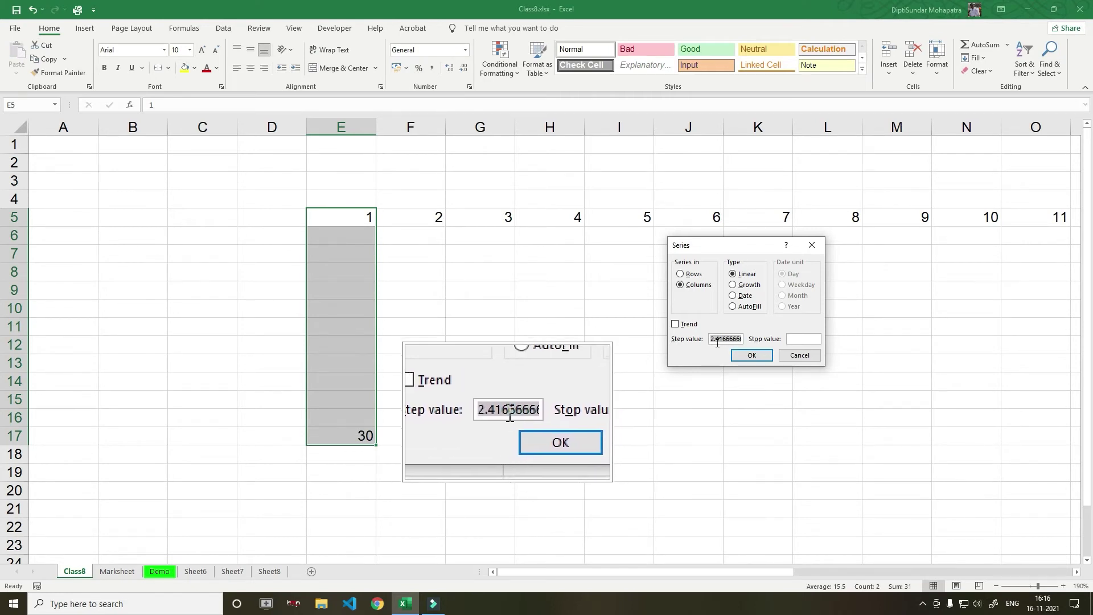
{"action": "left_click", "coordinate": [676, 324]}
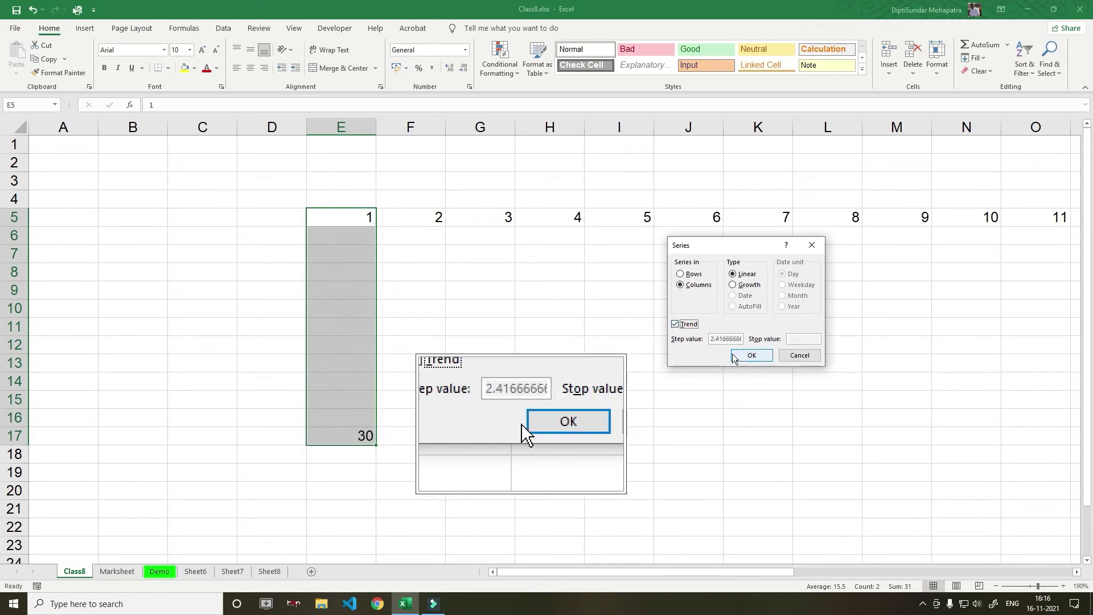
{"action": "left_click", "coordinate": [751, 355]}
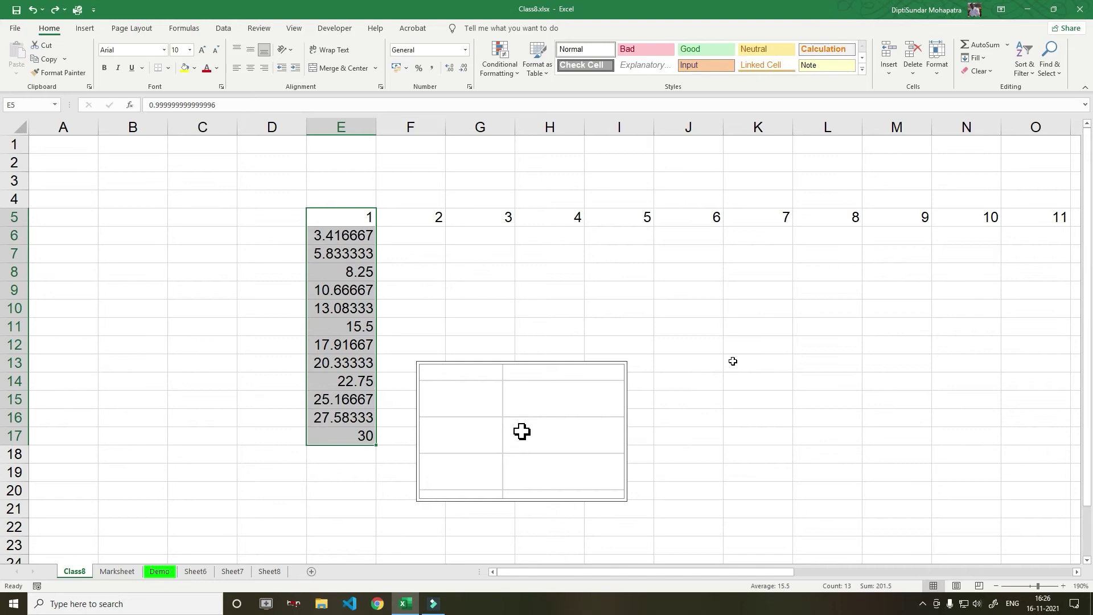
Apply a Growth series with step 2 to F5:F17, doubling from 2
{"action": "left_click_drag", "start_coordinate": [429, 216], "coordinate": [421, 436]}
{"action": "left_click", "coordinate": [985, 58]}
{"action": "left_click", "coordinate": [1001, 154]}
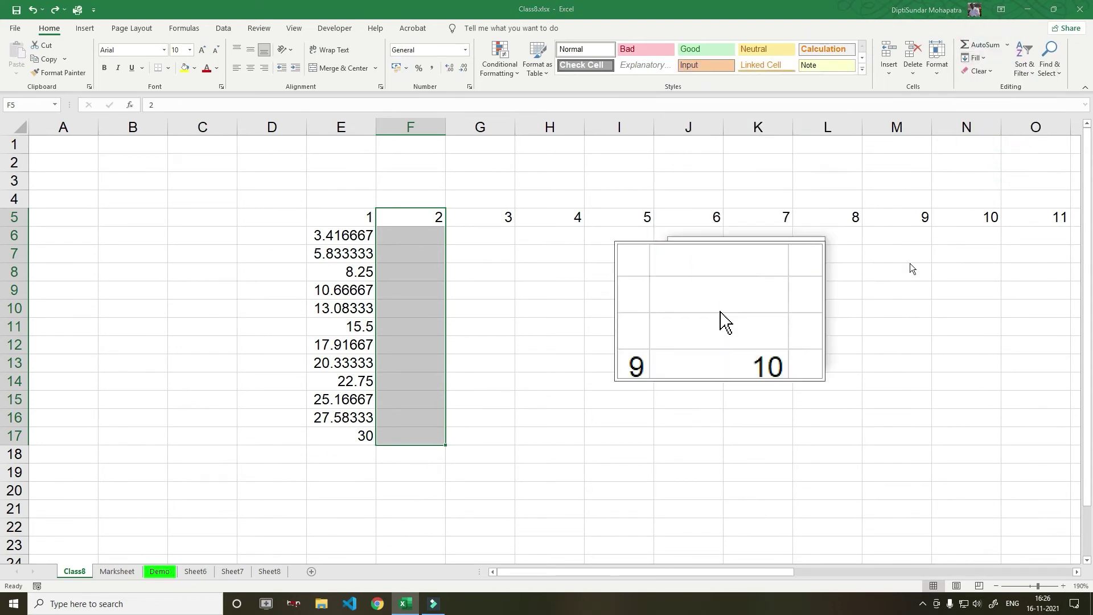
{"action": "left_click", "coordinate": [741, 284]}
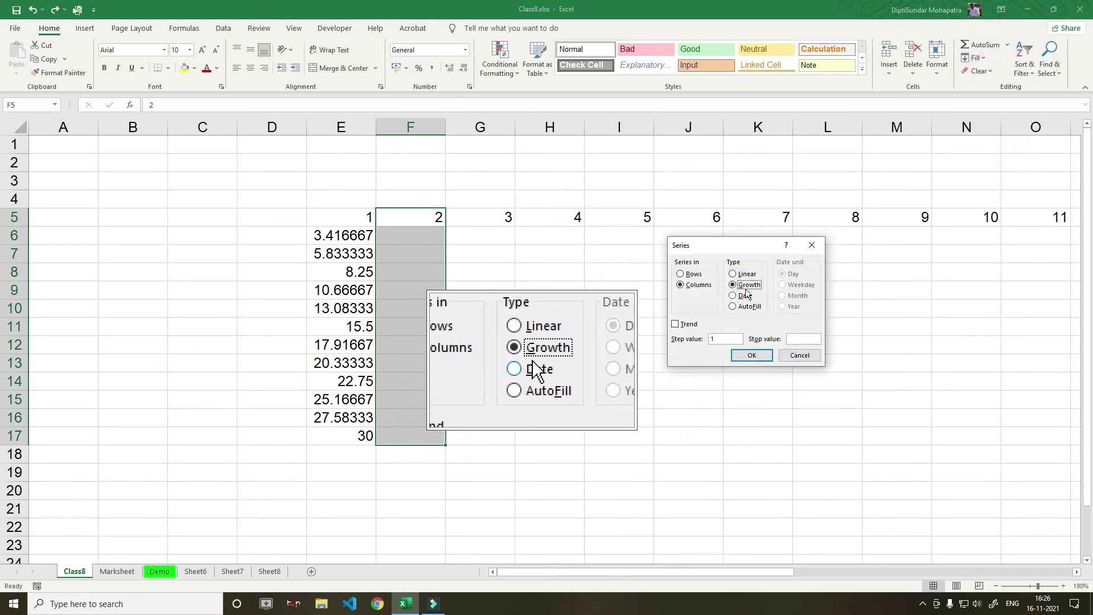
{"action": "left_click", "coordinate": [727, 339]}
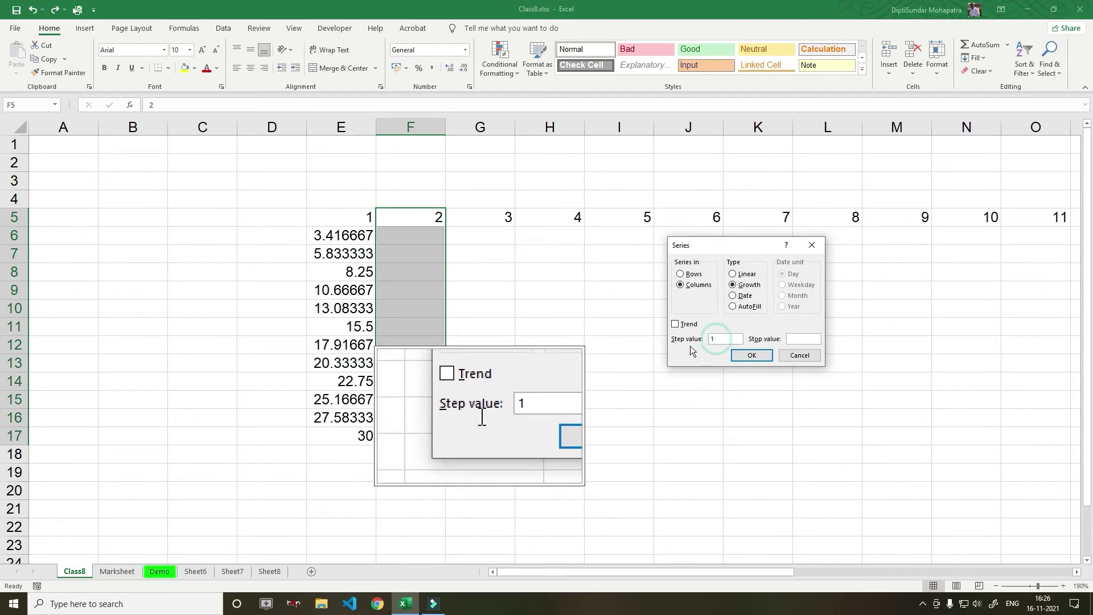
{"action": "key", "text": "BackSpace"}
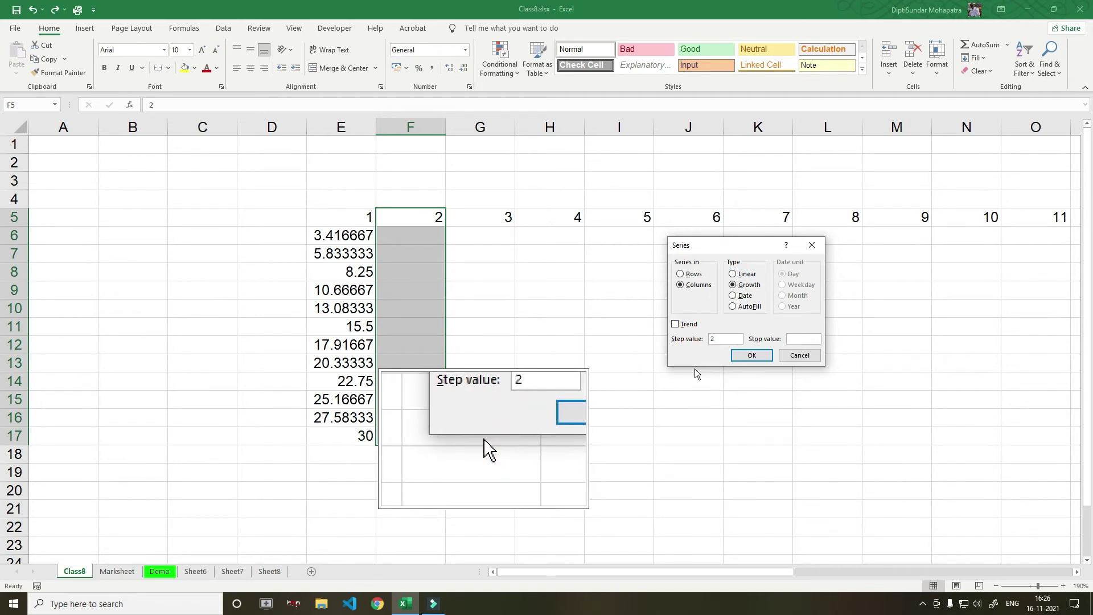
{"action": "left_click", "coordinate": [752, 356]}
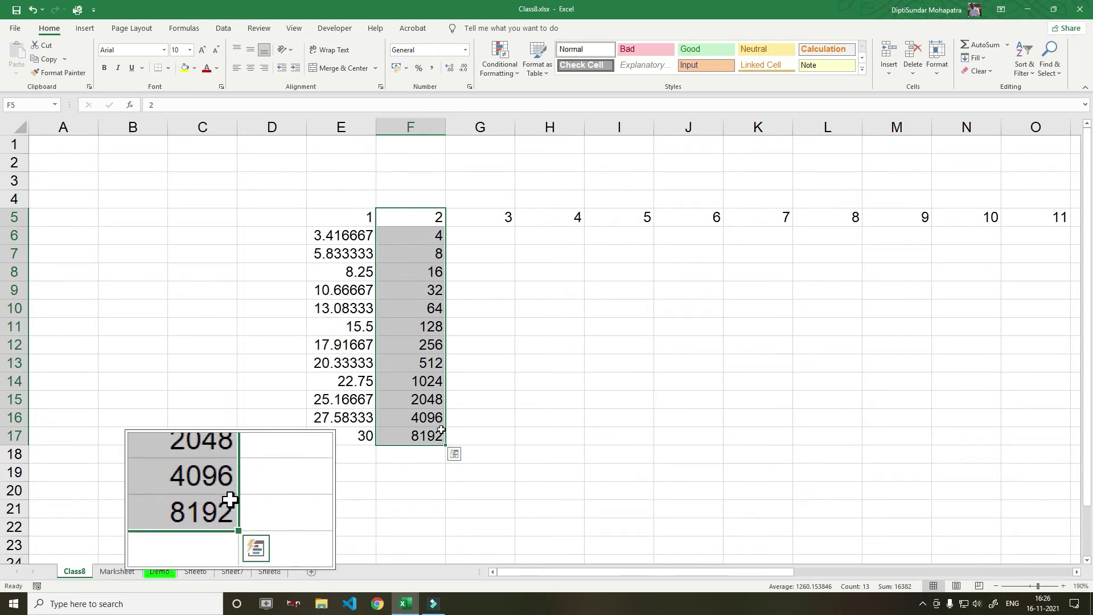
{"action": "key", "text": "ctrl"}
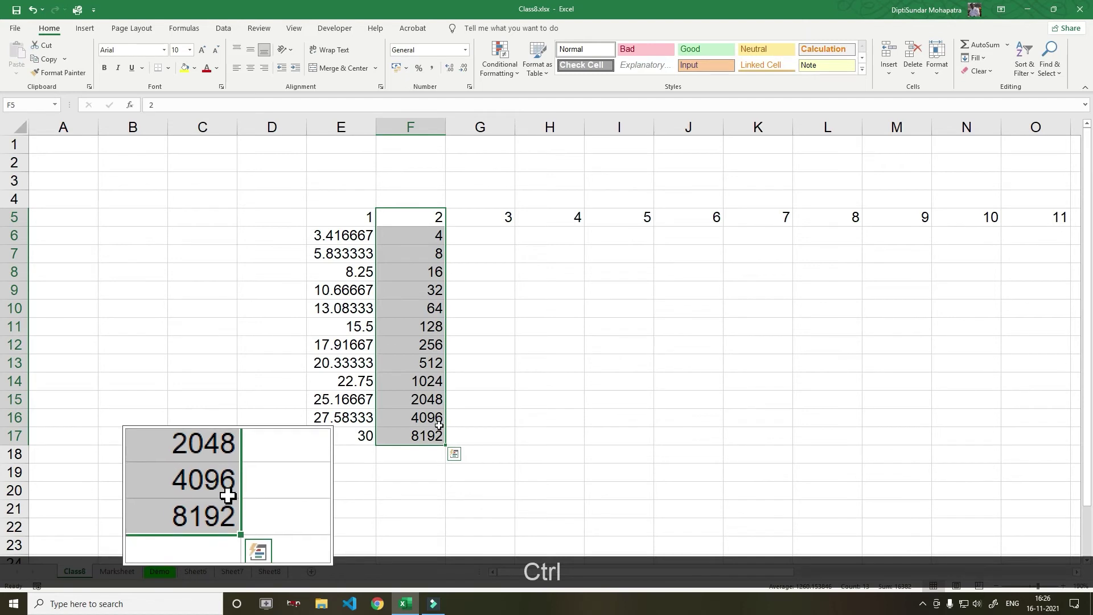
Test a step-2 linear fill on column F, then undo it to empty F6:F17
{"action": "left_click", "coordinate": [975, 58]}
{"action": "left_click", "coordinate": [992, 153]}
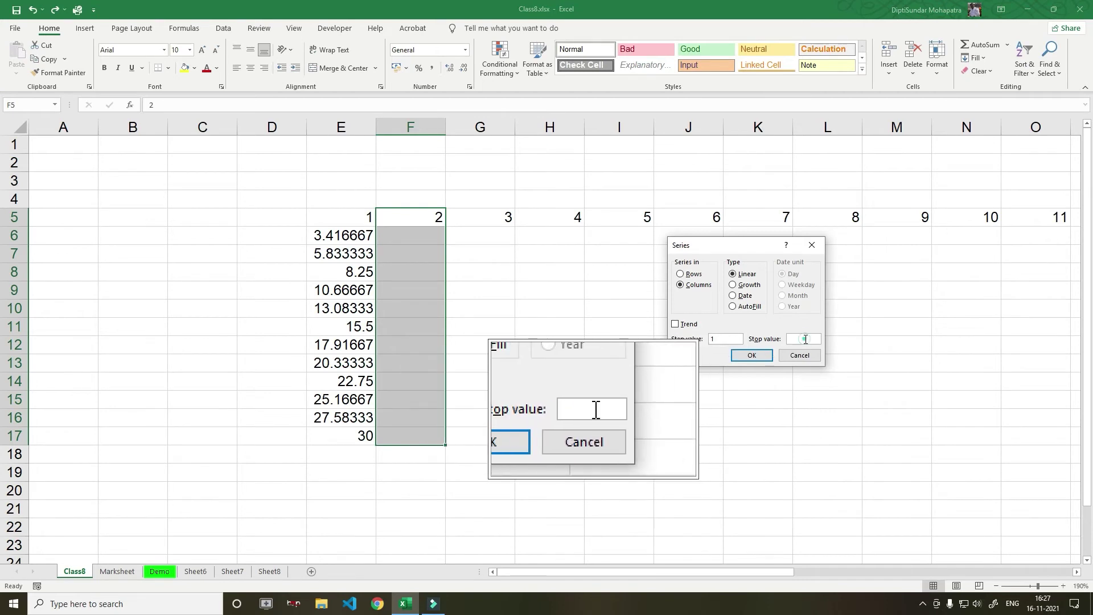
{"action": "left_click", "coordinate": [799, 340]}
{"action": "left_click_drag", "start_coordinate": [730, 335], "coordinate": [682, 341]}
{"action": "type", "text": "2"}
{"action": "left_click", "coordinate": [805, 340]}
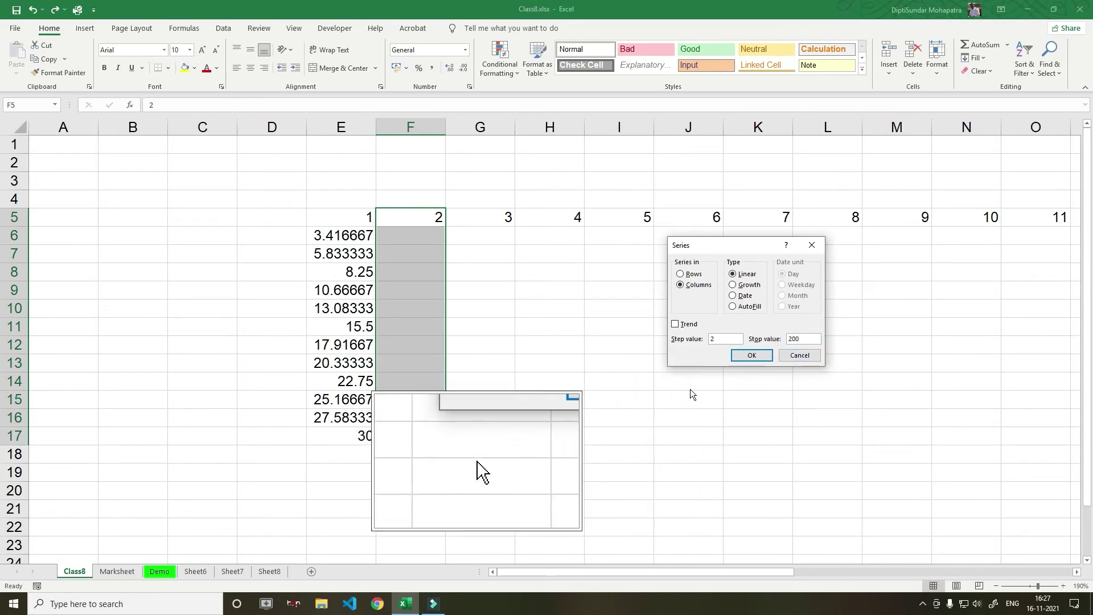
{"action": "left_click", "coordinate": [751, 355]}
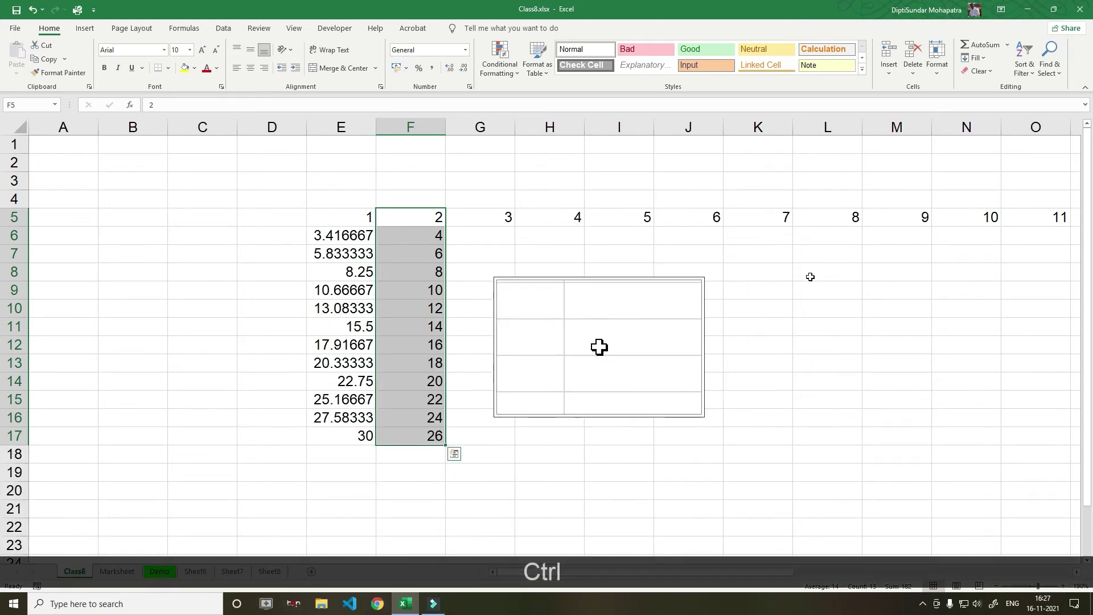
{"action": "key", "text": "ctrl+z"}
Fill column F with a Growth series, step 2, stop 200 (2 to 128), then select H11
{"action": "left_click", "coordinate": [979, 61]}
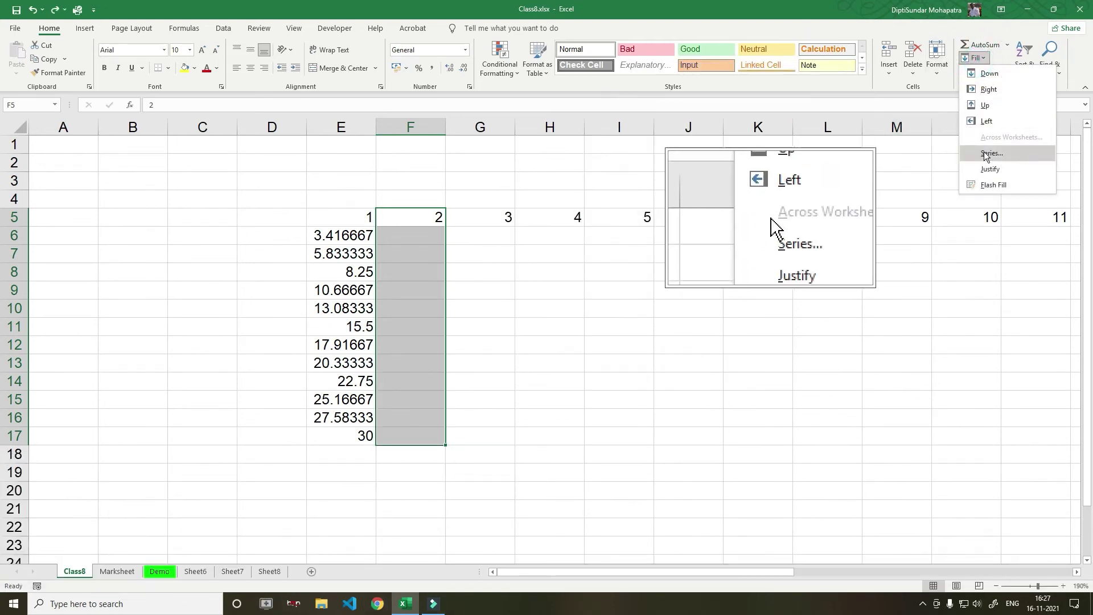
{"action": "left_click", "coordinate": [987, 157]}
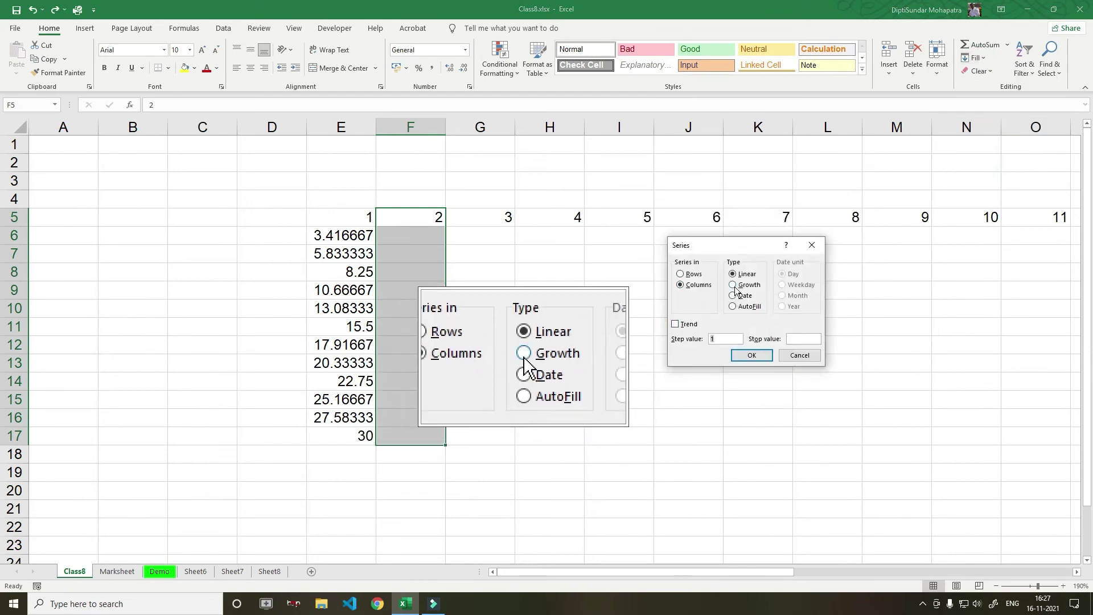
{"action": "left_click", "coordinate": [733, 285]}
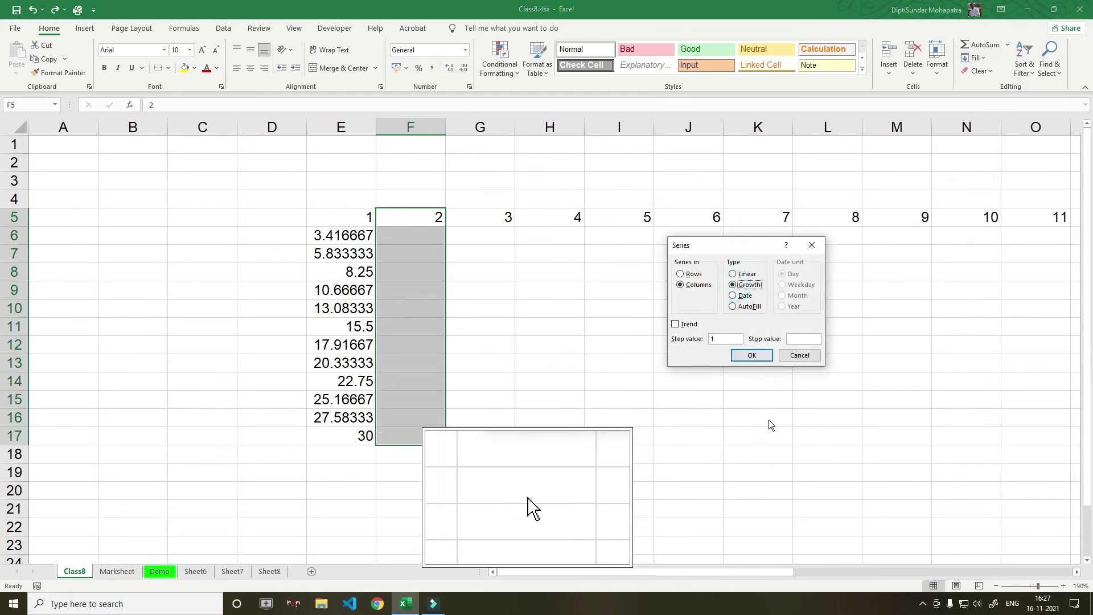
{"action": "left_click", "coordinate": [791, 342]}
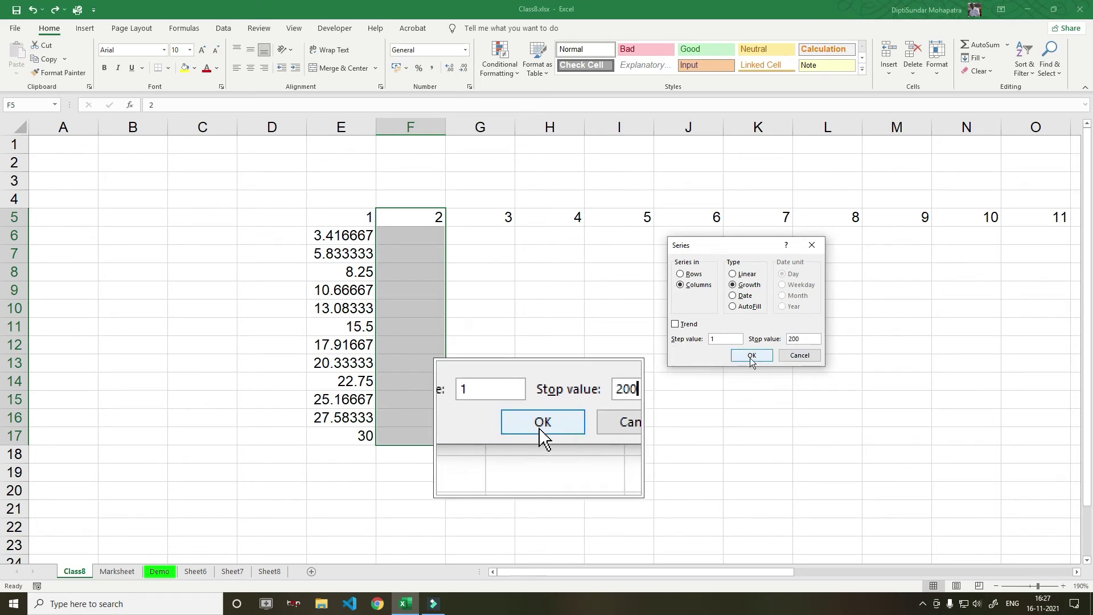
{"action": "left_click", "coordinate": [715, 339]}
{"action": "type", "text": "2"}
{"action": "left_click", "coordinate": [751, 356]}
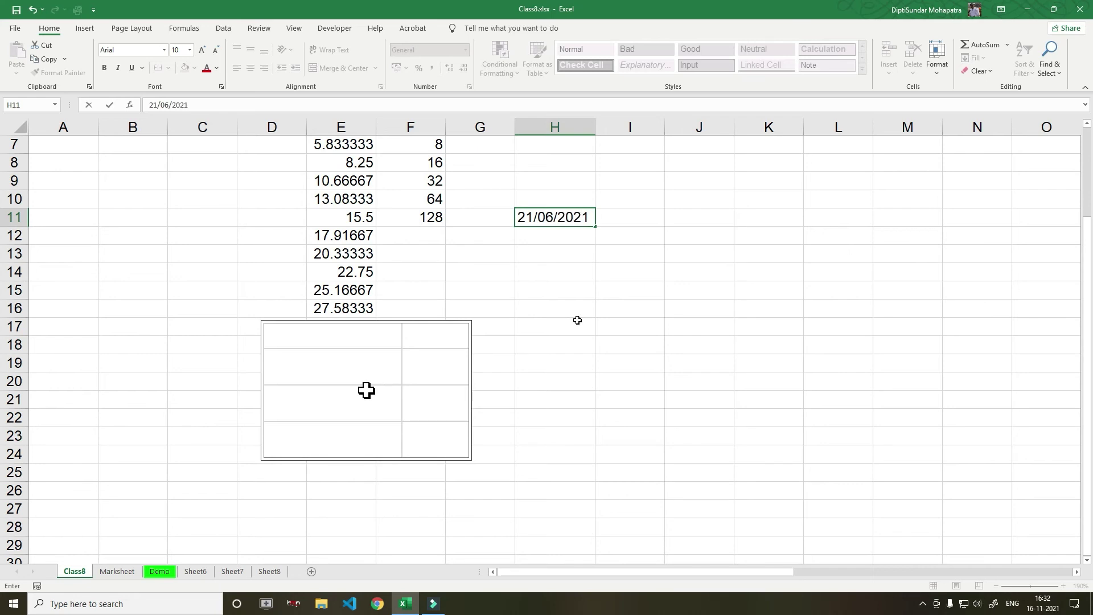
{"action": "left_click", "coordinate": [569, 217]}
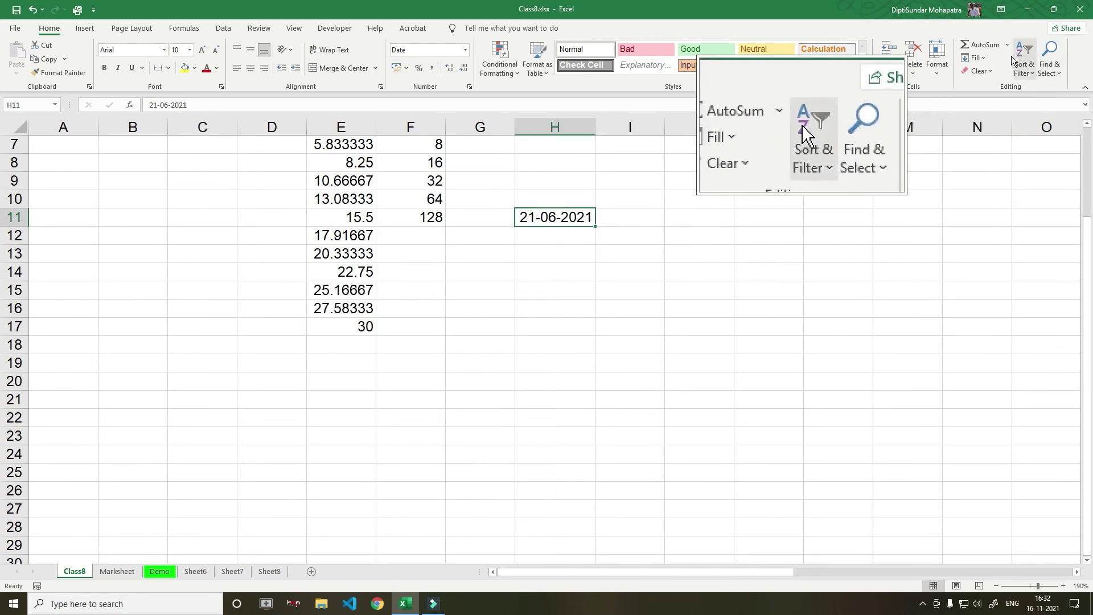
Fill H11:H28 with Day-unit dates every 2 days from 21-06-2021 to 25-07-2021
{"action": "left_click", "coordinate": [985, 59]}
{"action": "left_click", "coordinate": [998, 161]}
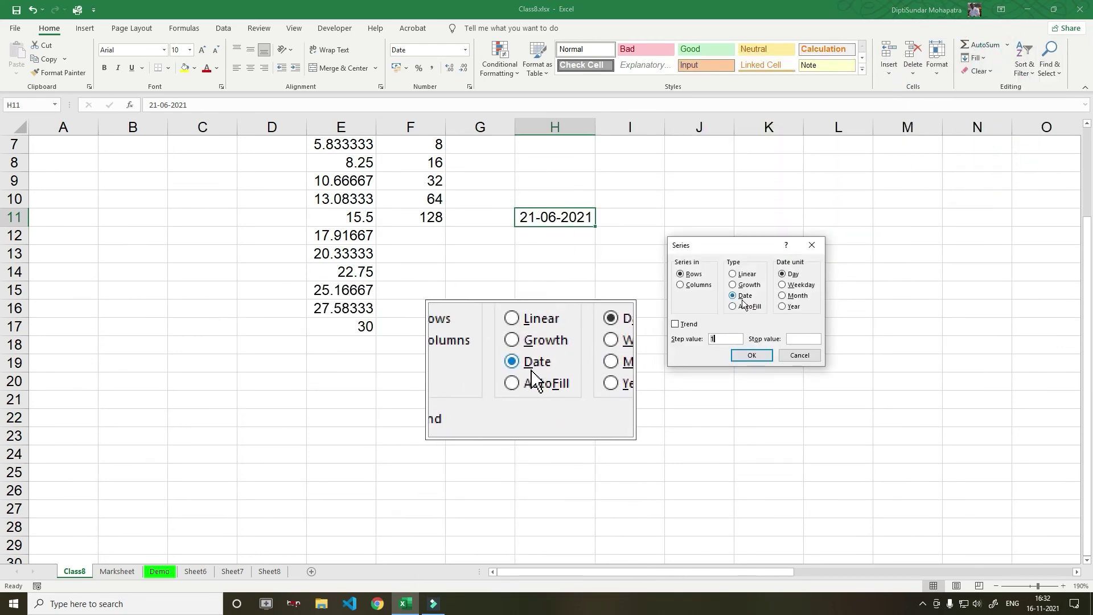
{"action": "left_click", "coordinate": [803, 355]}
{"action": "left_click_drag", "start_coordinate": [555, 220], "coordinate": [588, 522]}
{"action": "left_click", "coordinate": [975, 58]}
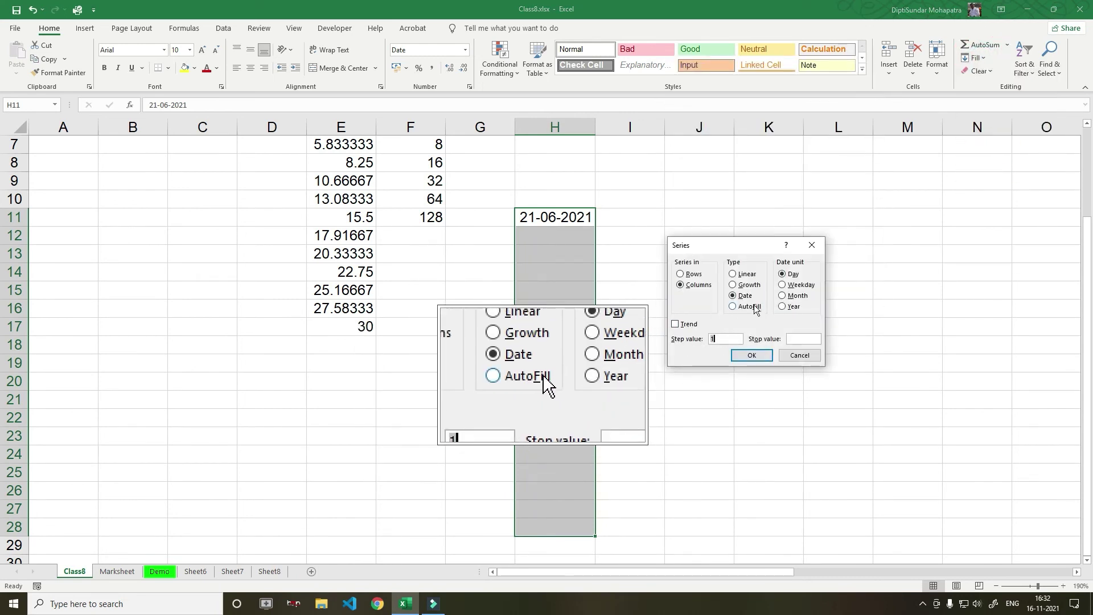
{"action": "left_click", "coordinate": [722, 338]}
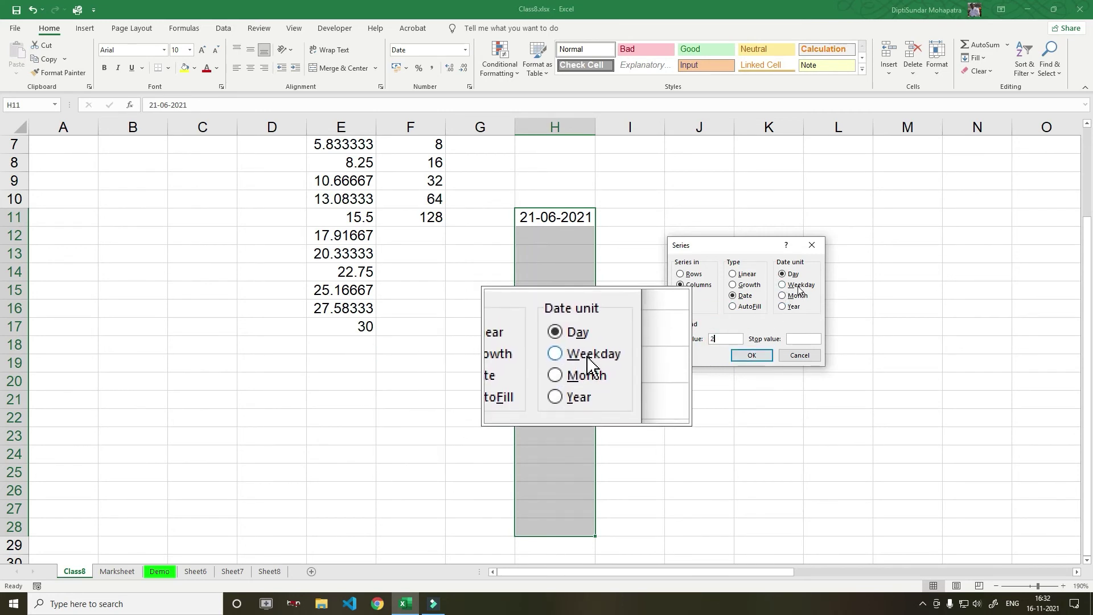
{"action": "left_click", "coordinate": [753, 354]}
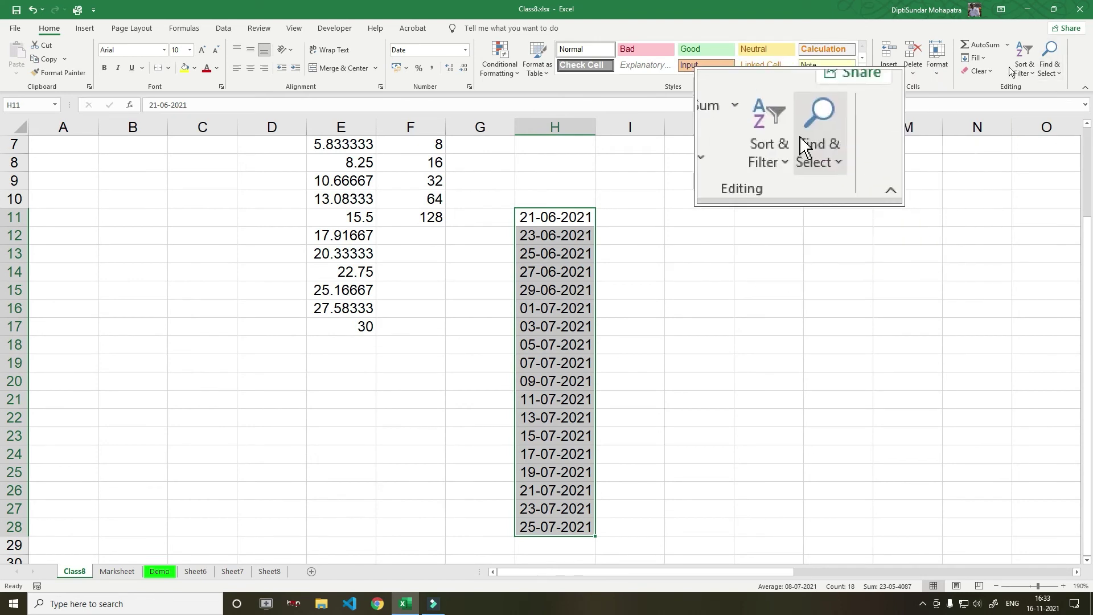
Refill column H with Weekday dates, step 2, ending 06-08-2021 in H28
{"action": "left_click", "coordinate": [975, 58]}
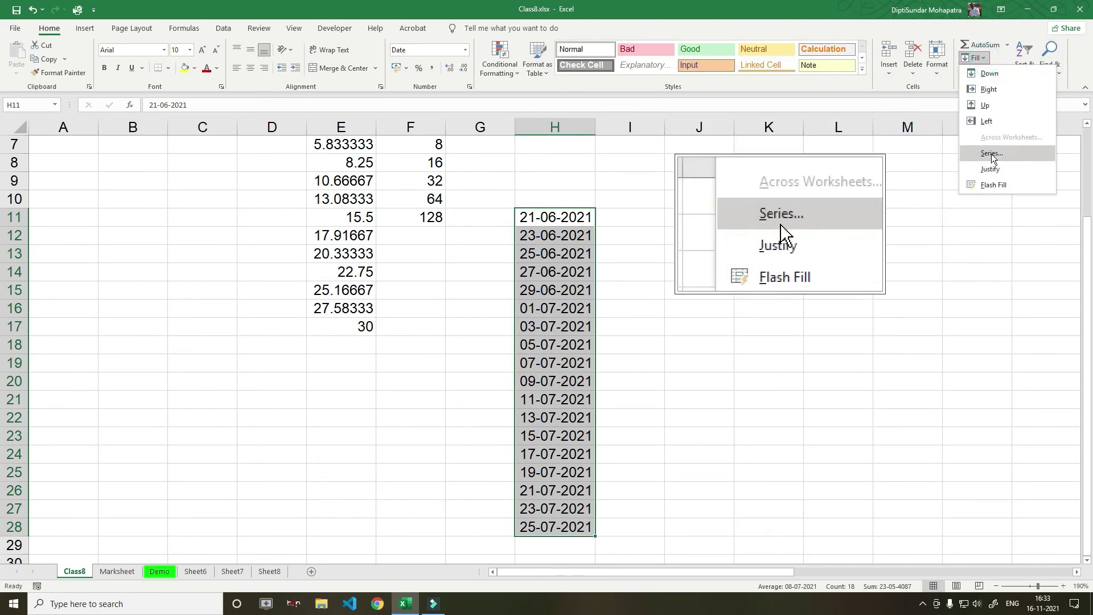
{"action": "left_click", "coordinate": [992, 154]}
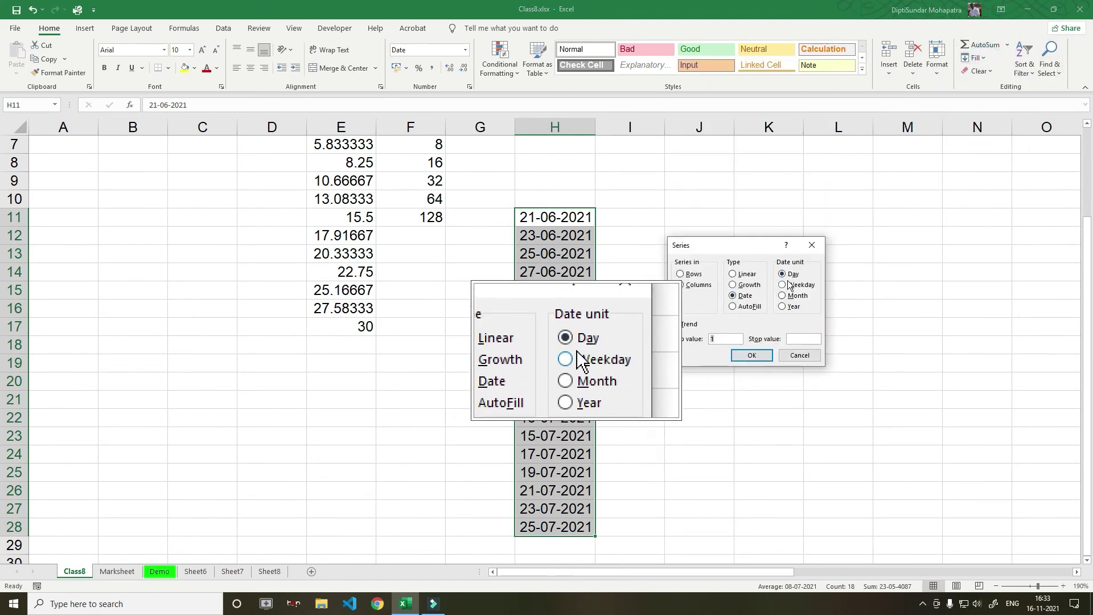
{"action": "left_click", "coordinate": [790, 285]}
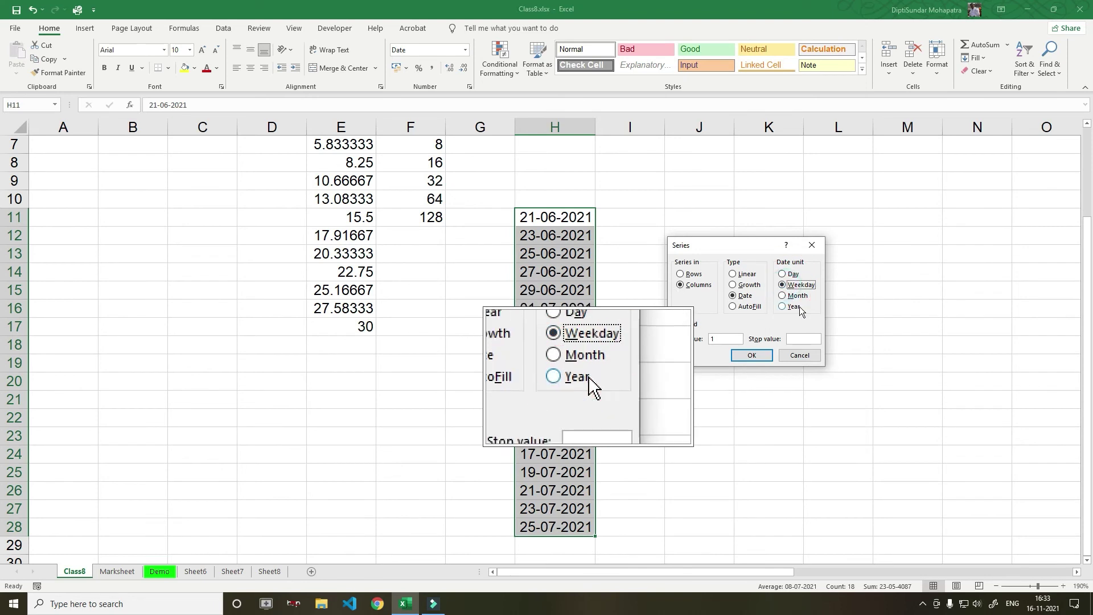
{"action": "double_click", "coordinate": [719, 340]}
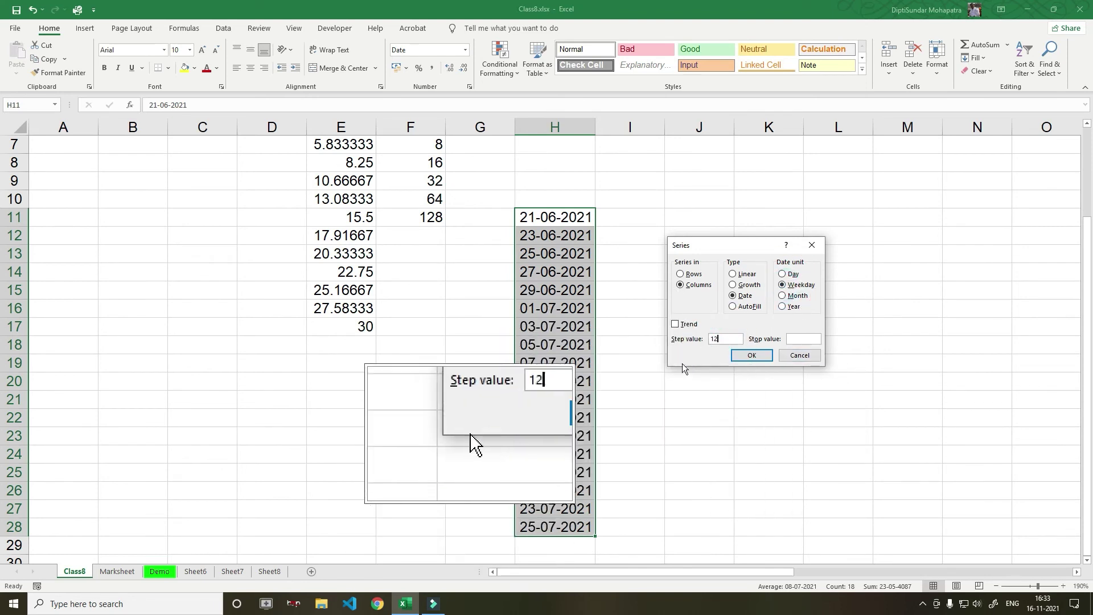
{"action": "left_click_drag", "start_coordinate": [719, 339], "coordinate": [700, 340]}
{"action": "type", "text": "2"}
{"action": "left_click", "coordinate": [752, 355]}
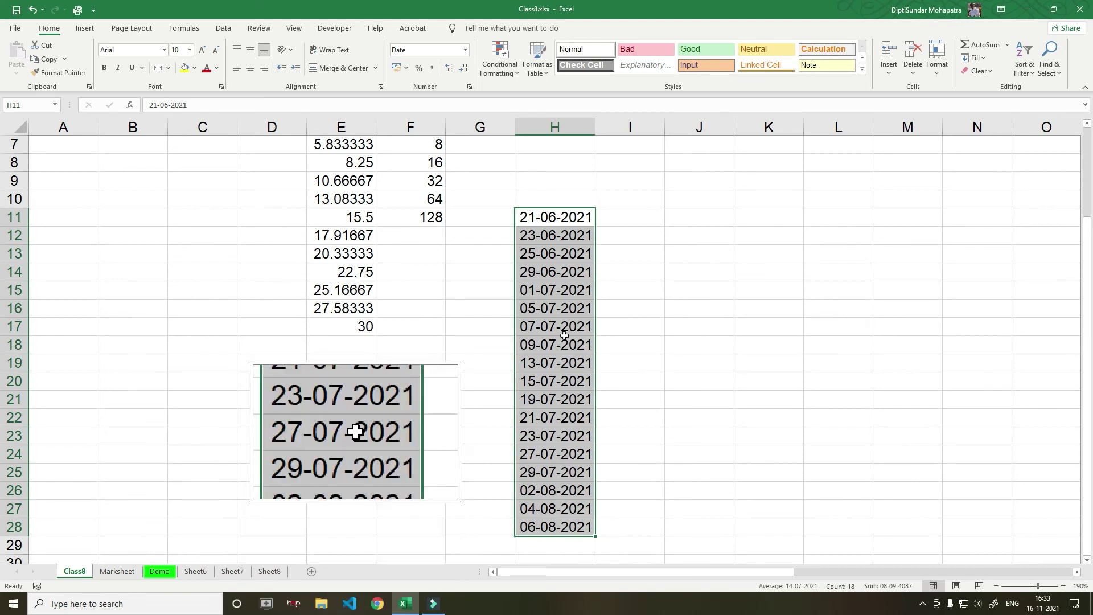
{"action": "left_click", "coordinate": [978, 59]}
Use Month as the date unit with step 2, ending at 21-04-2024 in H28
{"action": "left_click", "coordinate": [994, 149]}
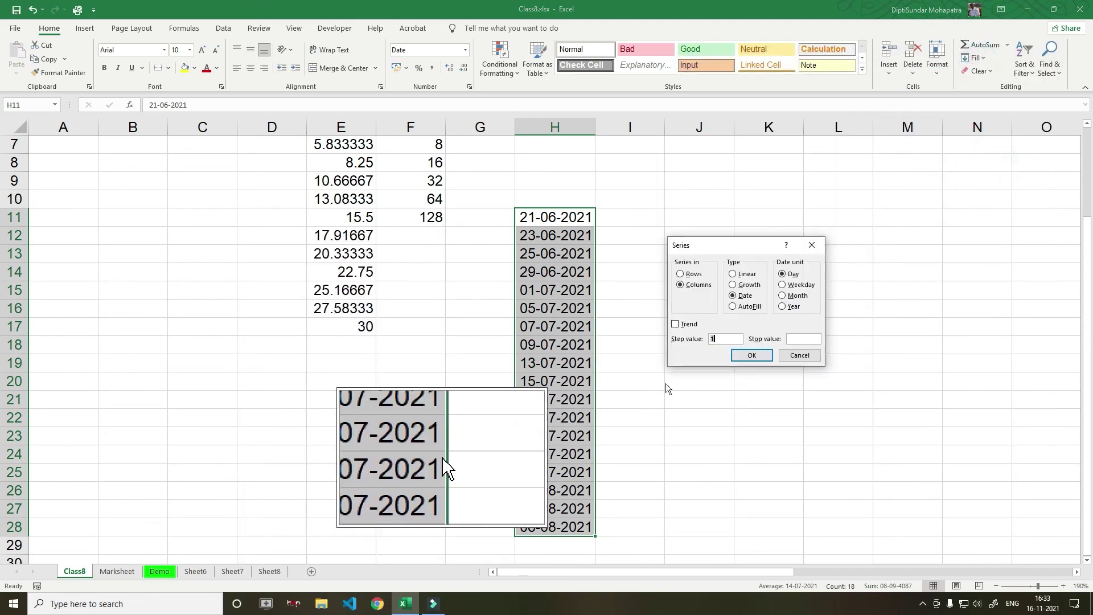
{"action": "left_click", "coordinate": [789, 296]}
{"action": "double_click", "coordinate": [715, 339]}
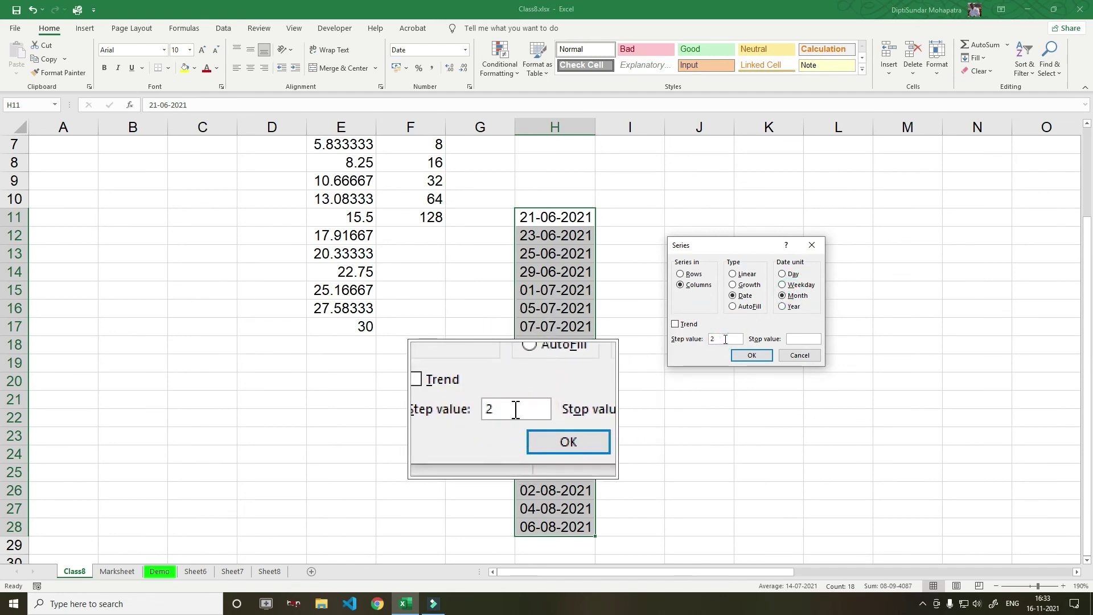
{"action": "type", "text": "2"}
{"action": "left_click", "coordinate": [752, 355]}
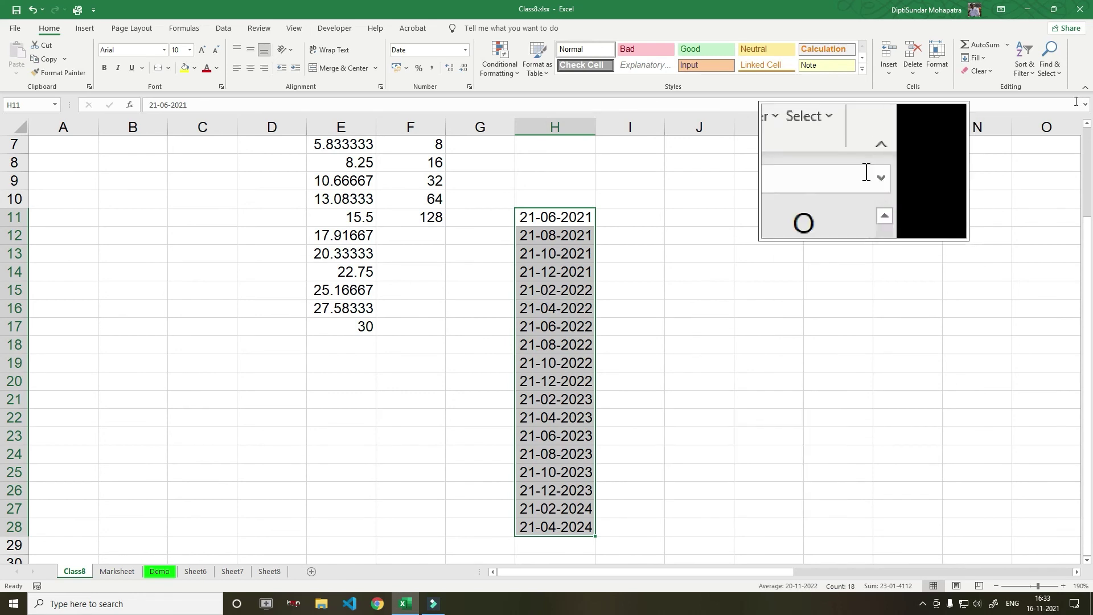
Fill column H with a Year-unit date series, step 2, from 21-06-2021 to 21-06-2055
{"action": "left_click", "coordinate": [975, 58]}
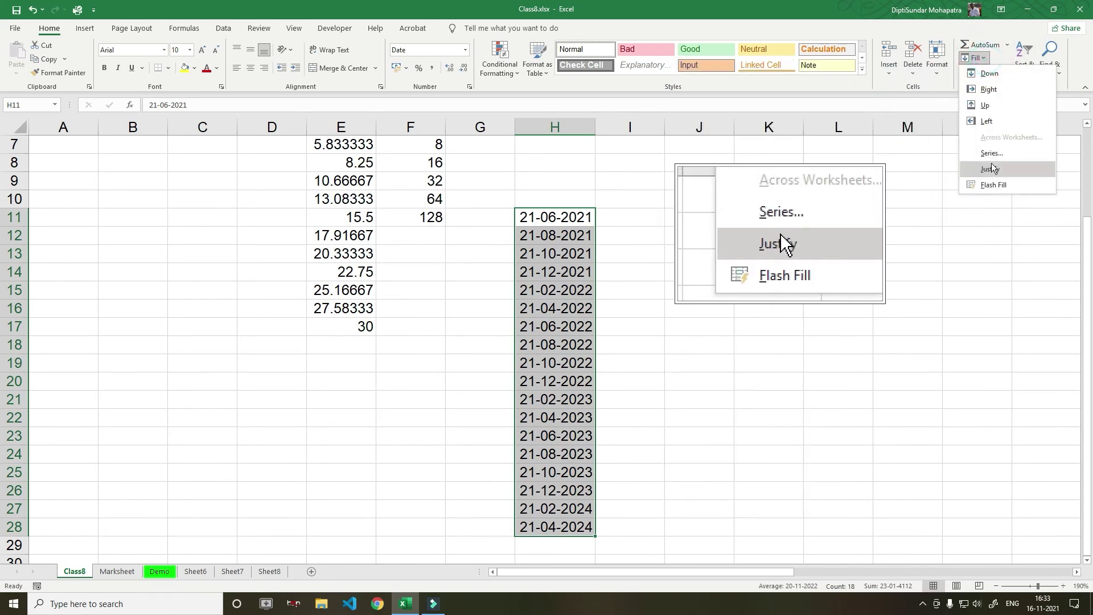
{"action": "left_click", "coordinate": [991, 153]}
{"action": "left_click", "coordinate": [787, 307]}
{"action": "left_click", "coordinate": [691, 340]}
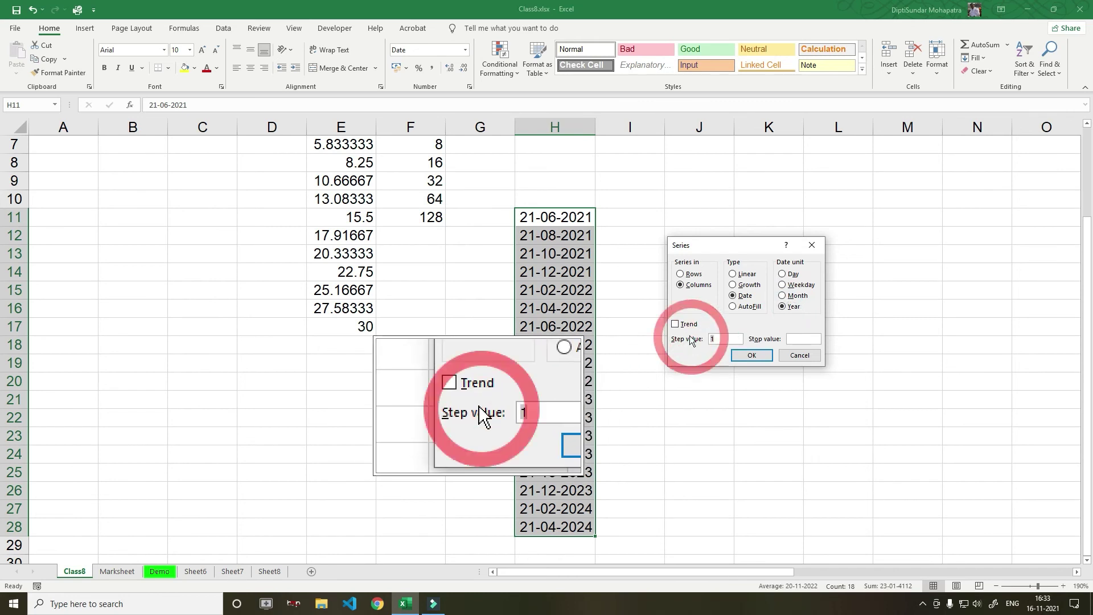
{"action": "left_click", "coordinate": [762, 362]}
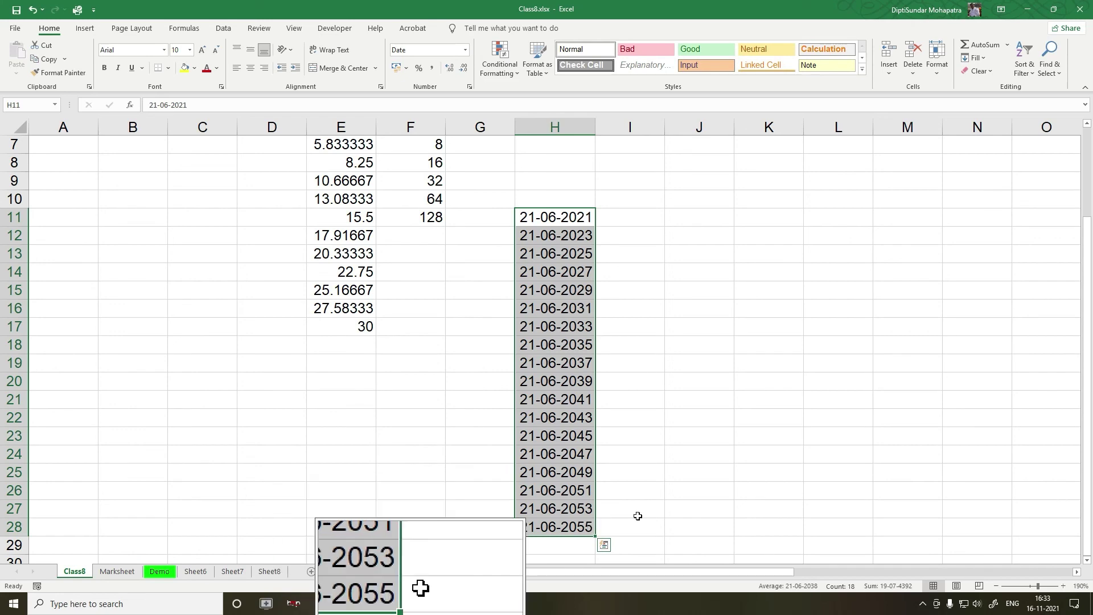
{"action": "left_click", "coordinate": [709, 484]}
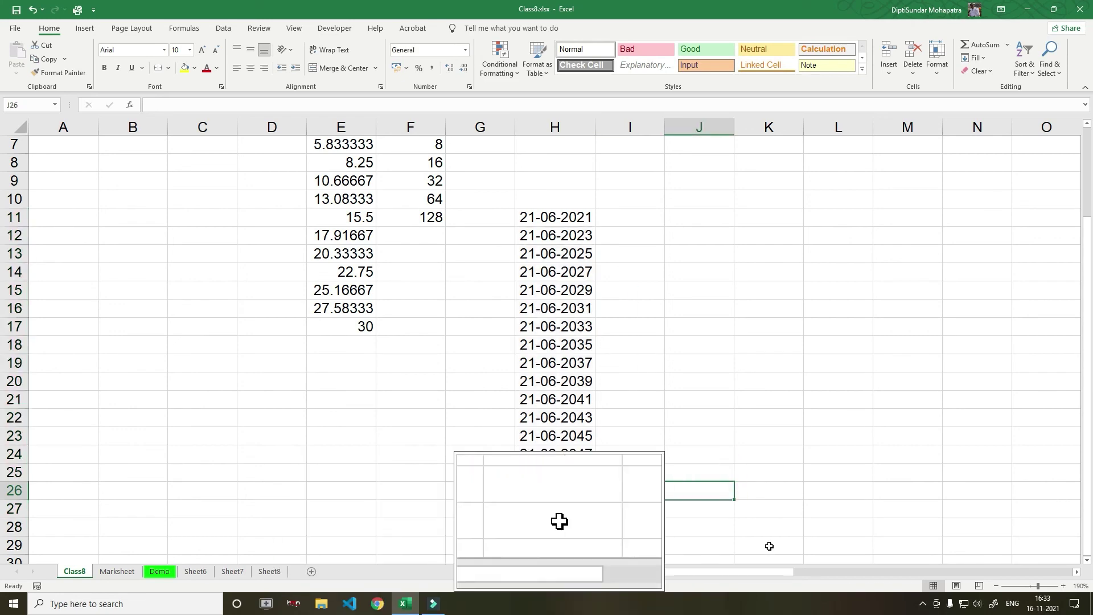
{"action": "left_click_drag", "start_coordinate": [762, 572], "coordinate": [842, 572]}
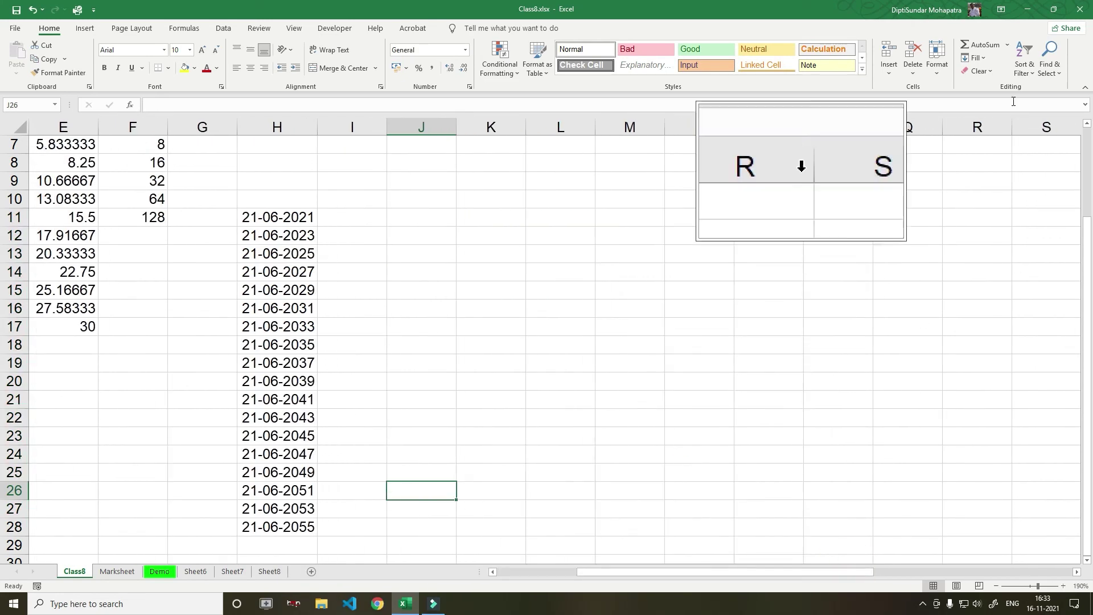
Enter a person's three-word full name as text in cell L14
{"action": "left_click", "coordinate": [975, 57]}
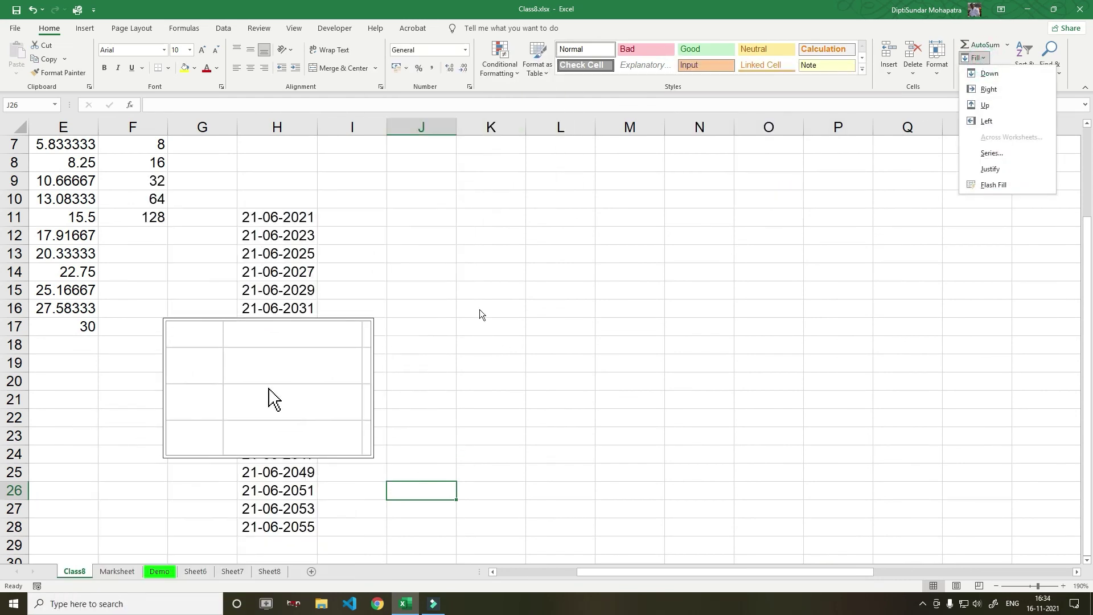
{"action": "left_click", "coordinate": [541, 278]}
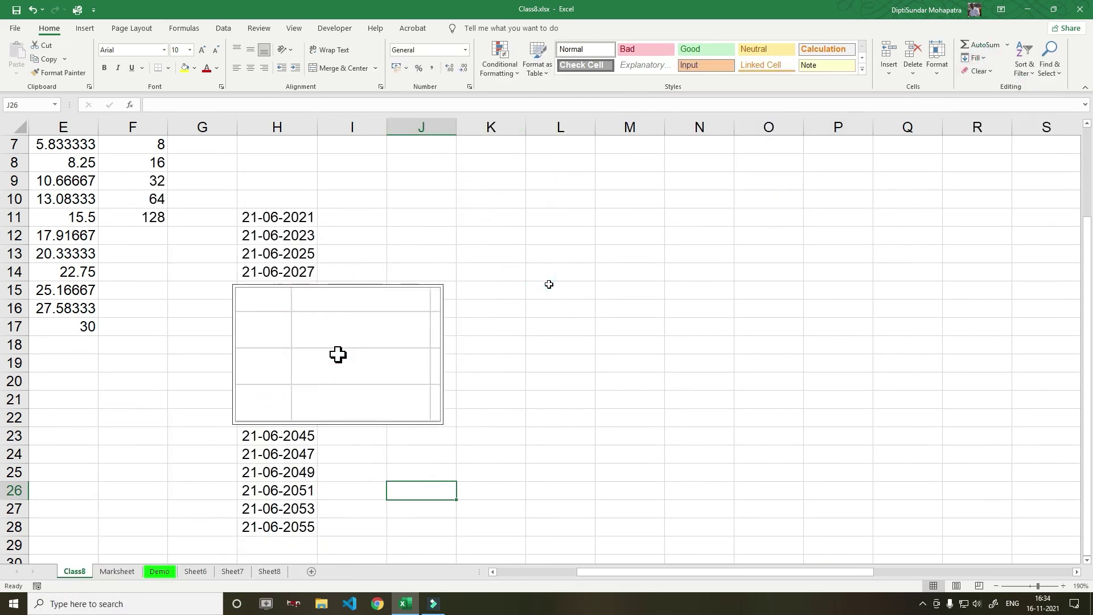
{"action": "left_click", "coordinate": [564, 272]}
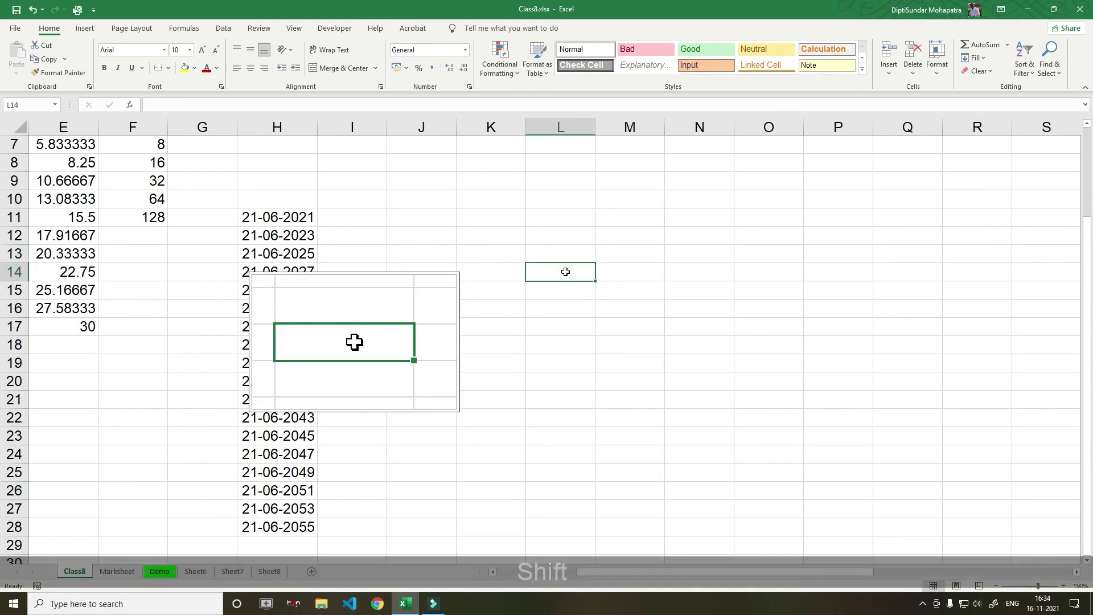
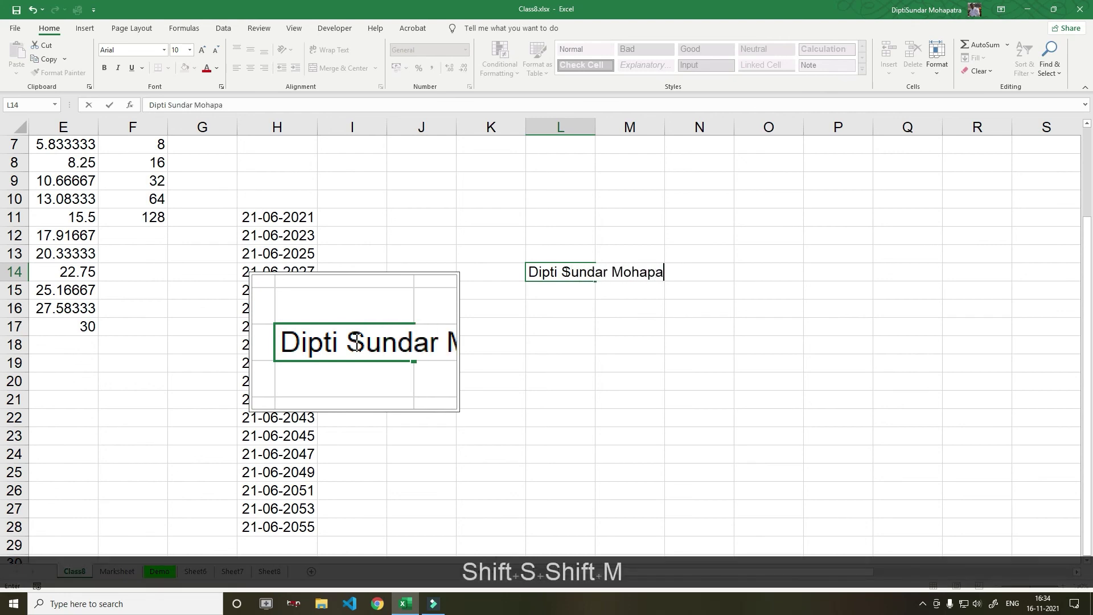
{"action": "left_click", "coordinate": [629, 325]}
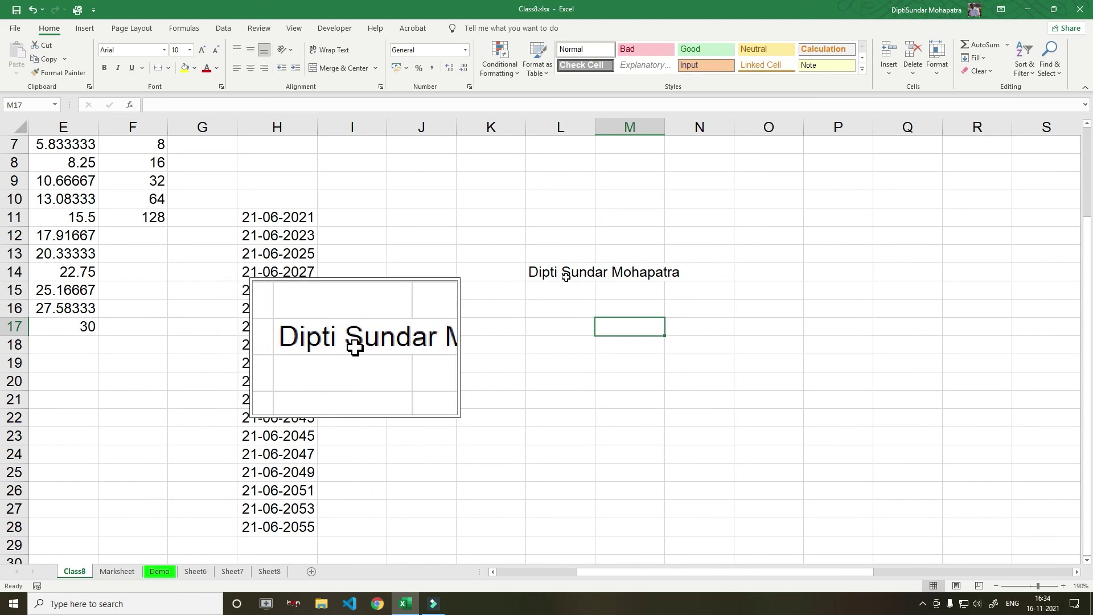
{"action": "left_click", "coordinate": [543, 273]}
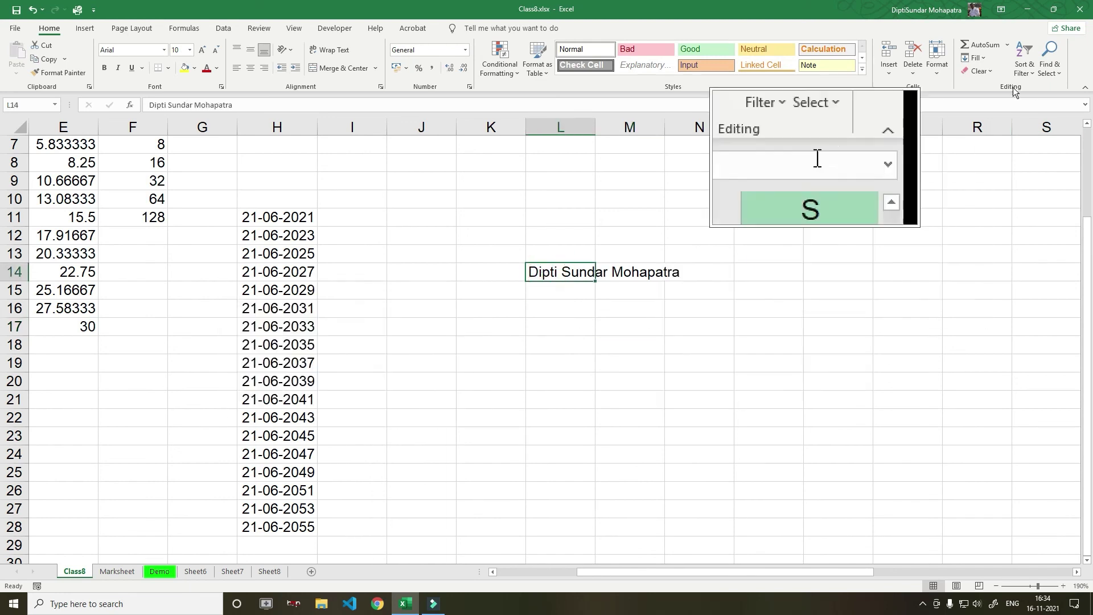
Apply Fill Justify to L14, accepting the warning, so the name splits one word each into L14–L16
{"action": "left_click", "coordinate": [974, 58]}
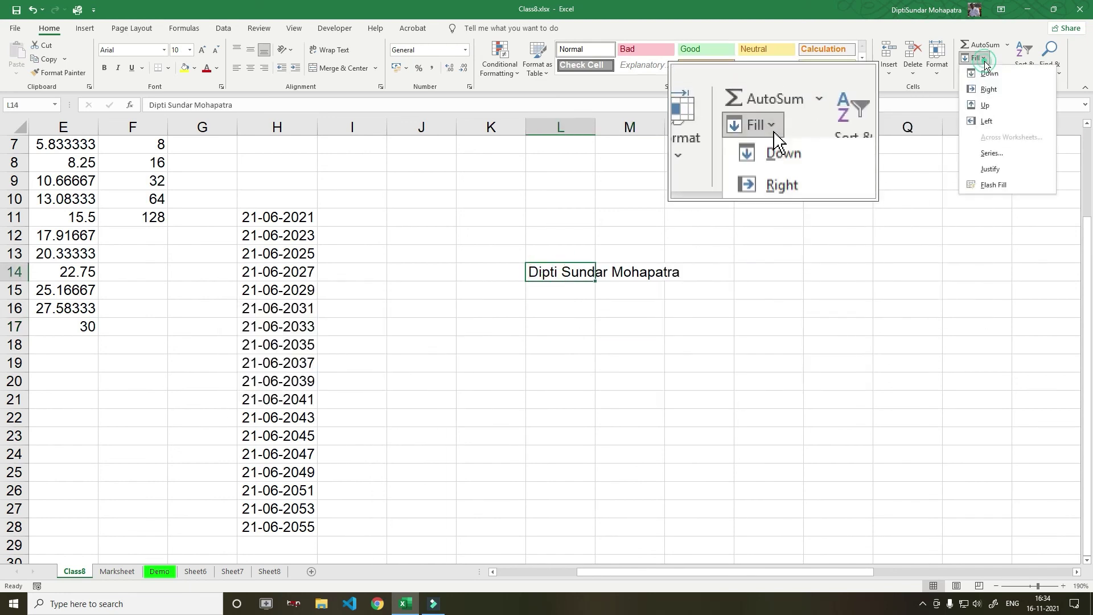
{"action": "left_click", "coordinate": [1010, 170]}
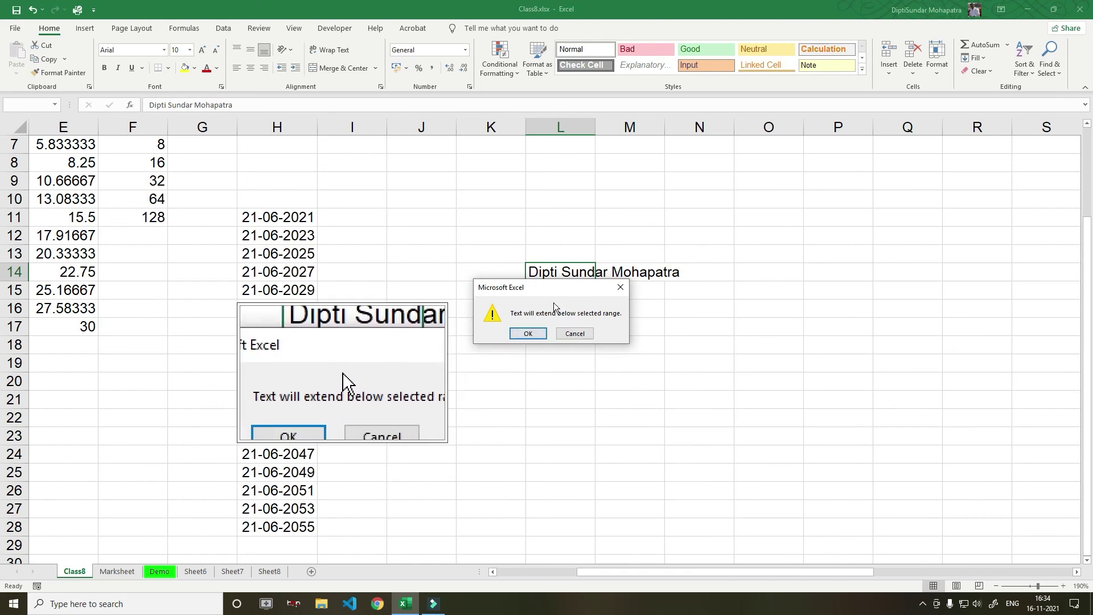
{"action": "left_click", "coordinate": [527, 334]}
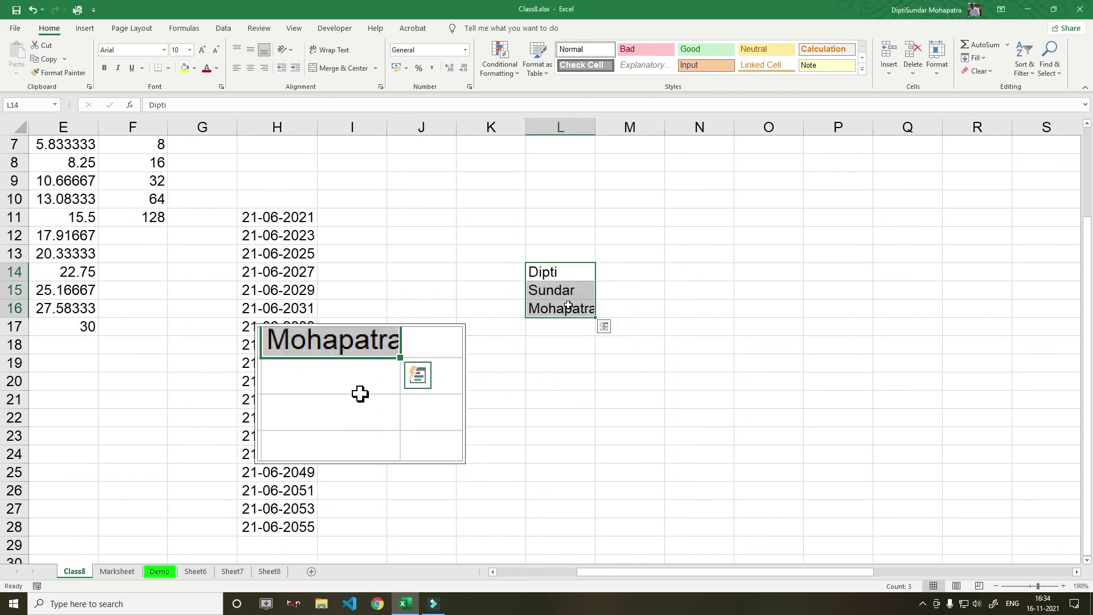
{"action": "left_click", "coordinate": [562, 380]}
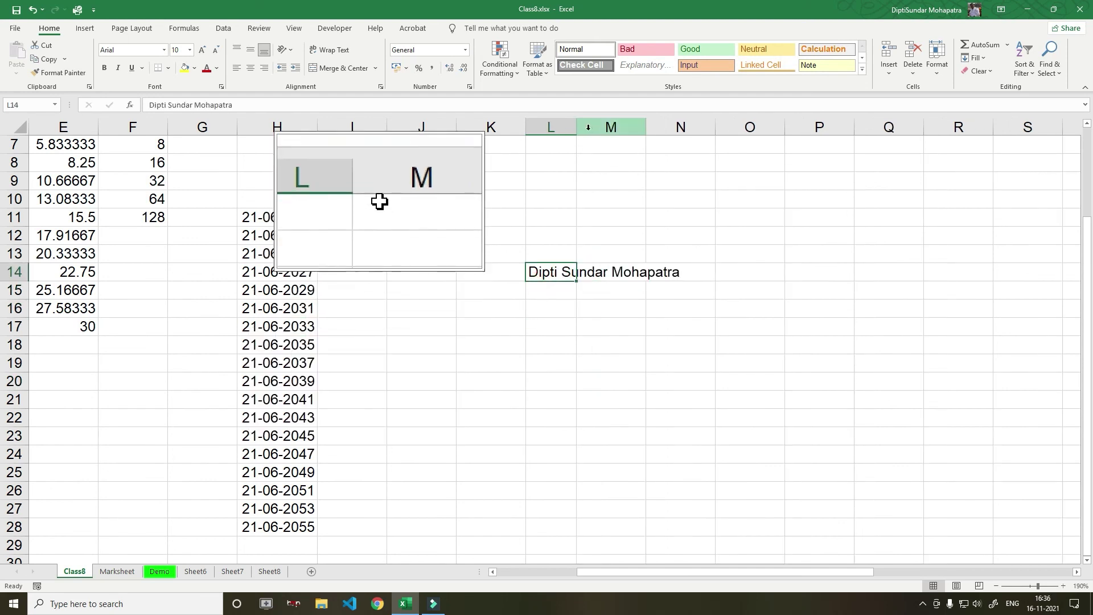
Widen column L and re-justify the name: first two words in L14, surname in L15
{"action": "left_click_drag", "start_coordinate": [578, 127], "coordinate": [610, 135]}
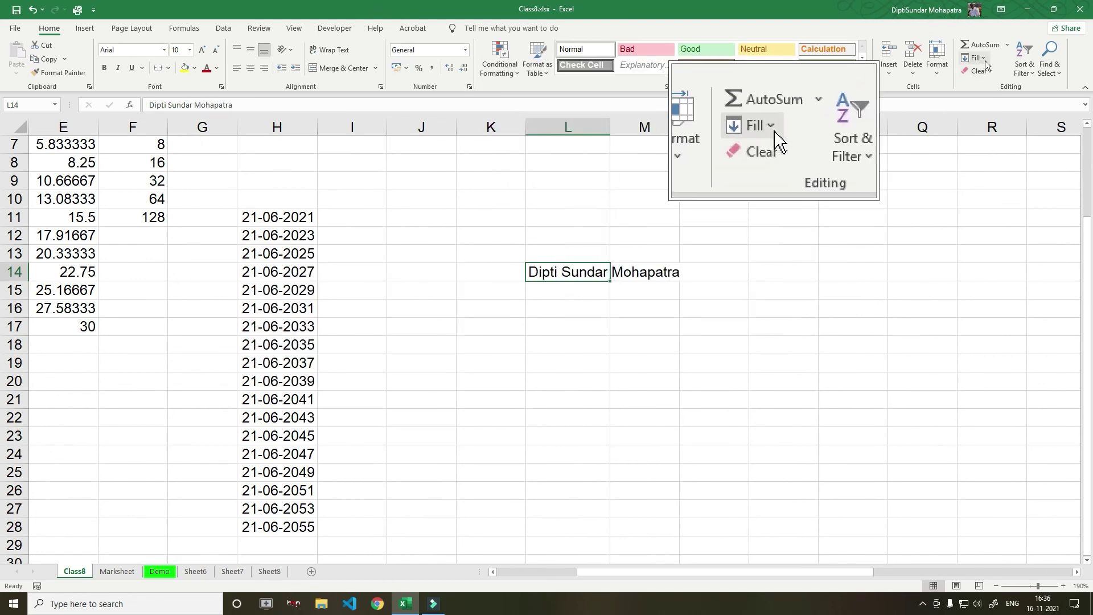
{"action": "left_click", "coordinate": [990, 163]}
{"action": "left_click", "coordinate": [527, 333]}
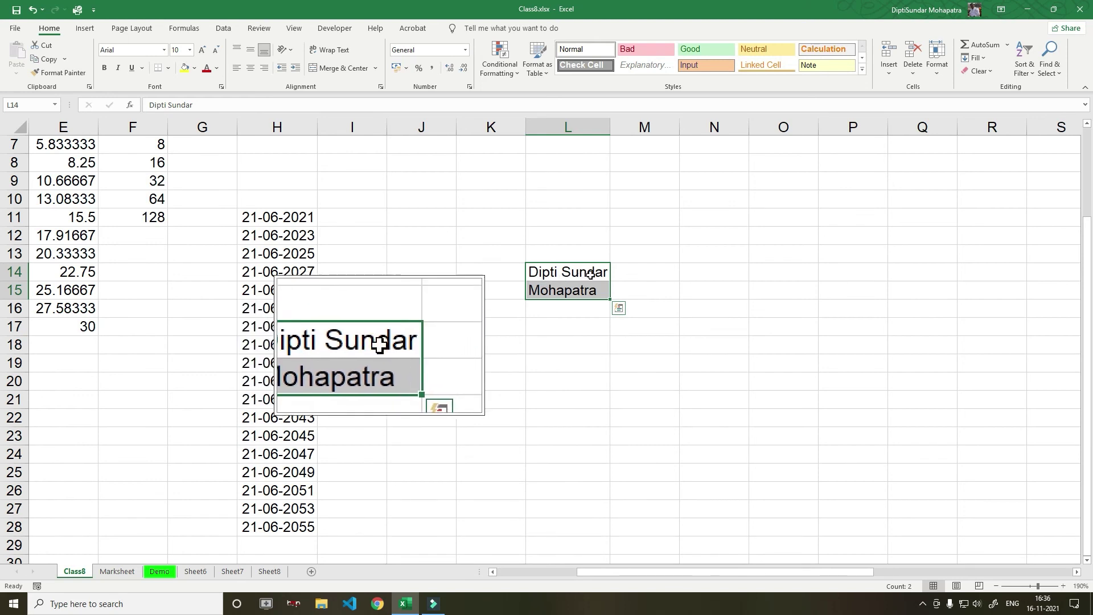
{"action": "left_click", "coordinate": [562, 320]}
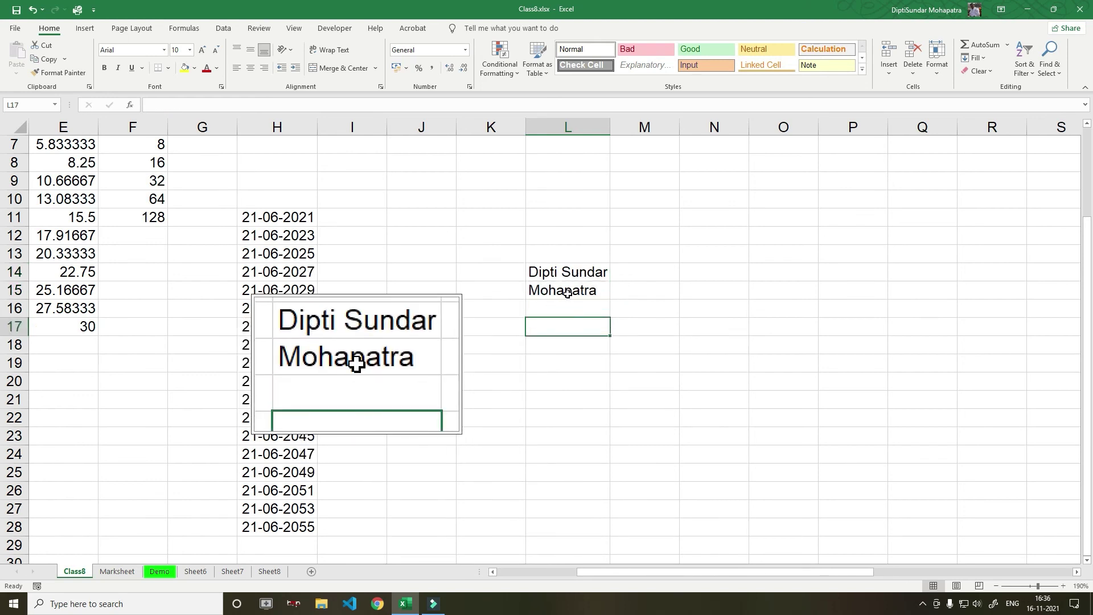